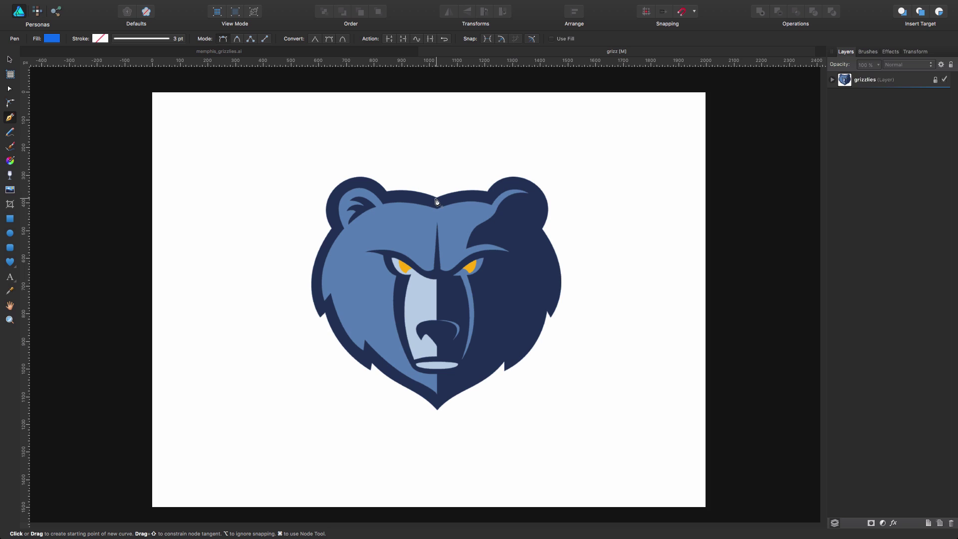
- Place pen nodes from the forehead across the head top to the right ear's outer edge
left_click(437, 198)
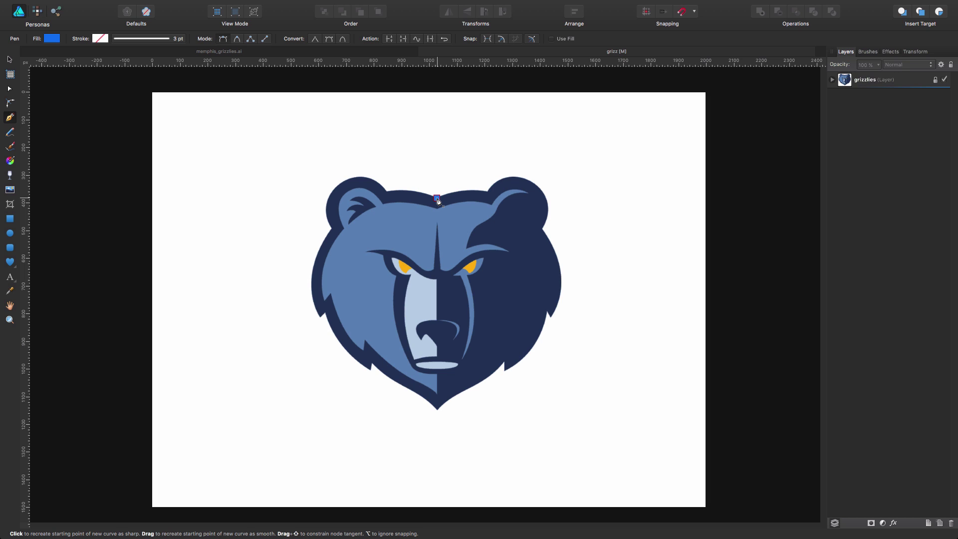
left_click(488, 192)
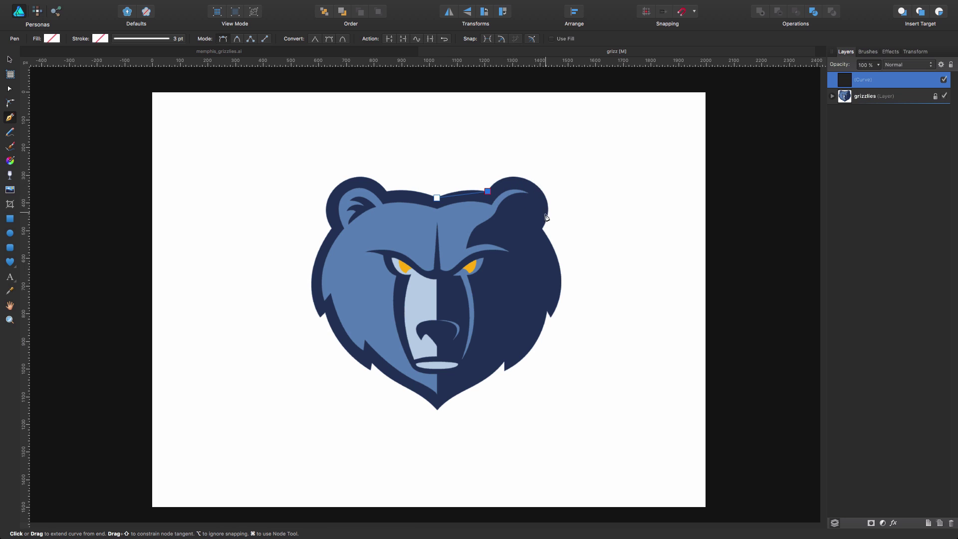
left_click(537, 185)
left_click(543, 230)
key("z")
left_click_drag(535, 229, 543, 257)
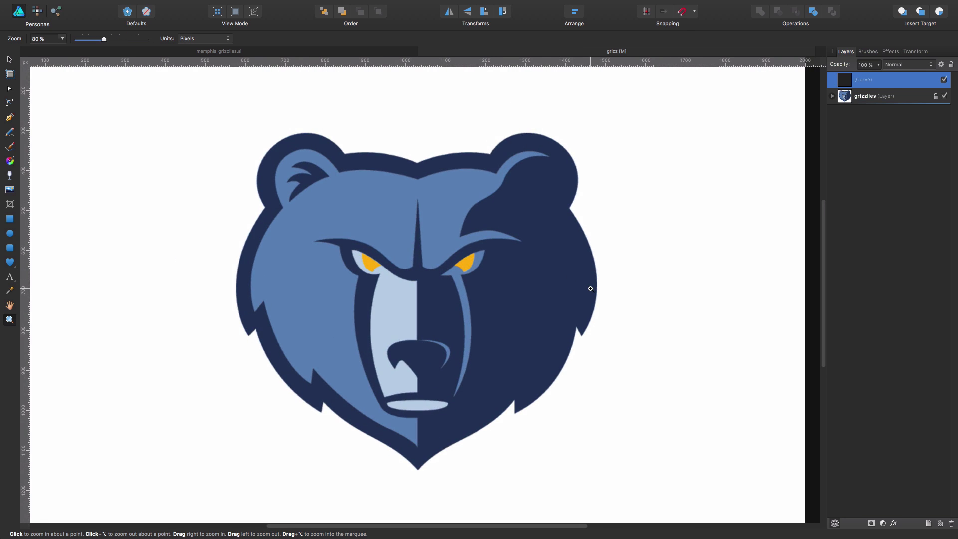
key("p")
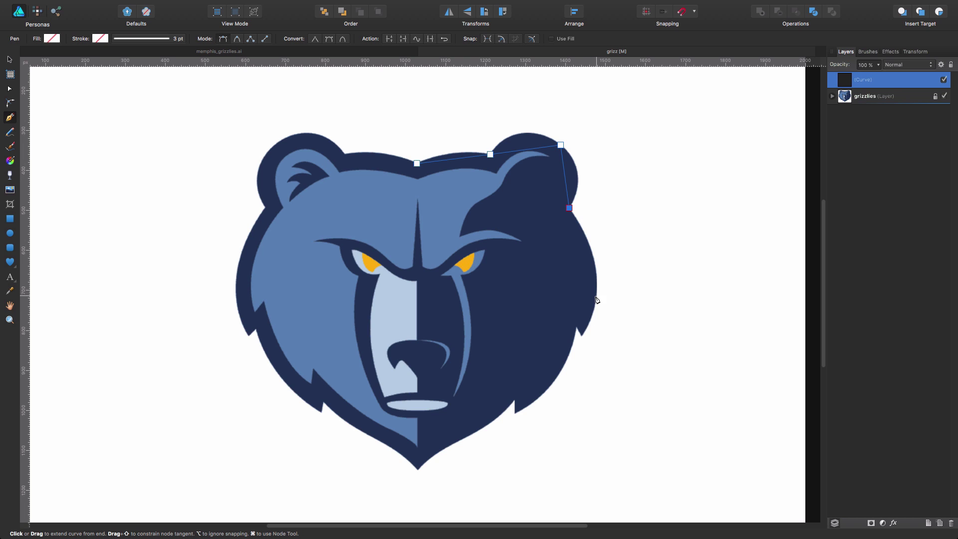
- Continue the outline down the cheek and jaw notches to the chin, closing at the forehead
left_click(582, 337)
left_click(577, 327)
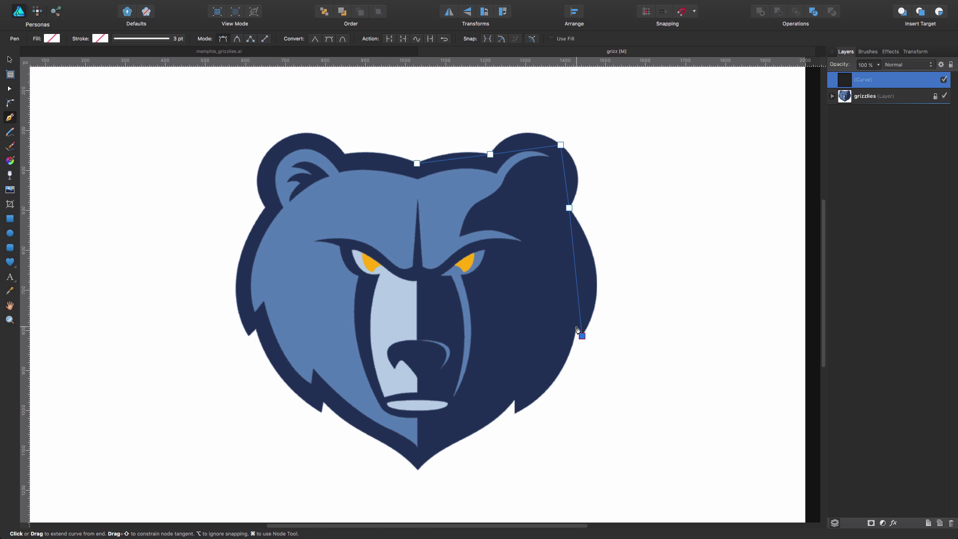
left_click(516, 414)
left_click(515, 400)
left_click(418, 470)
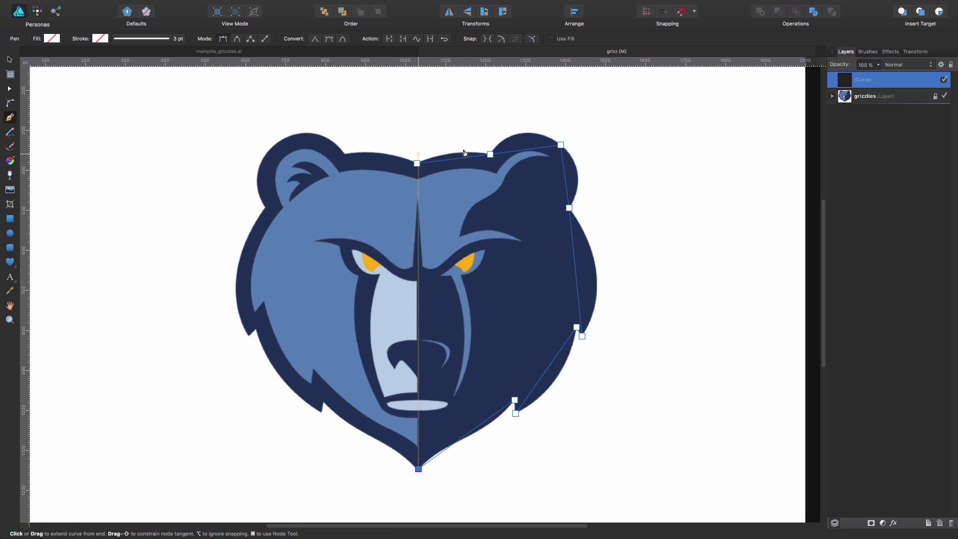
left_click(418, 164)
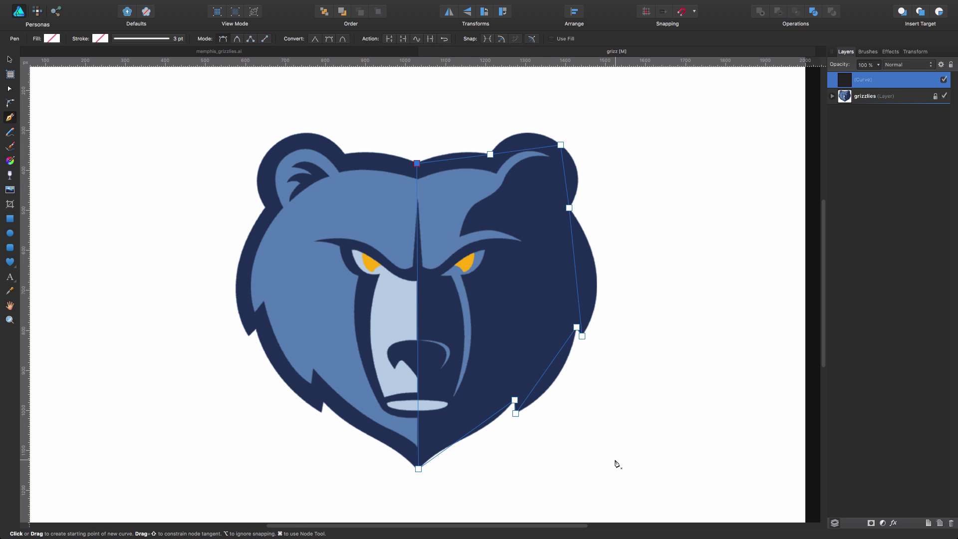
left_click(944, 98)
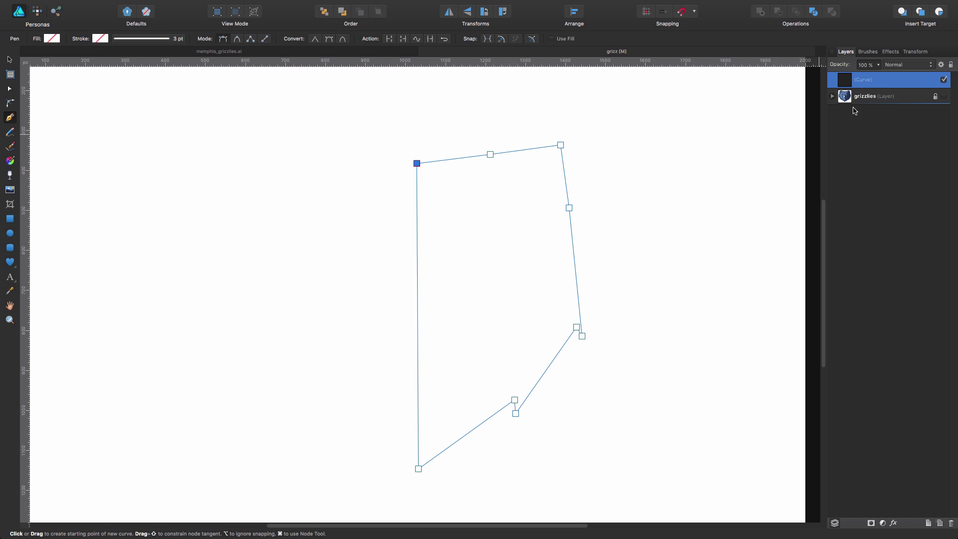
left_click(945, 96)
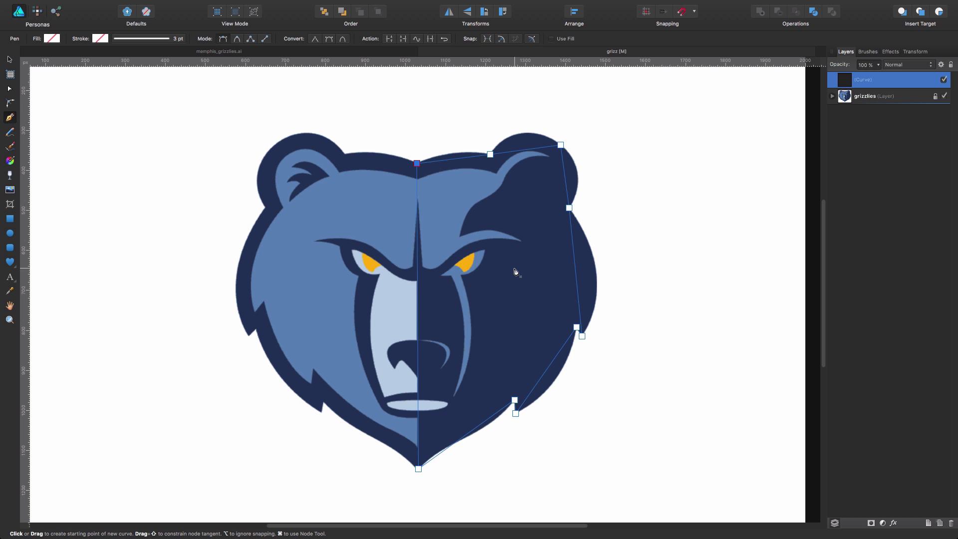
- Bend the outline's top, ear, cheek and jaw segments into curves along the logo edge
key("a")
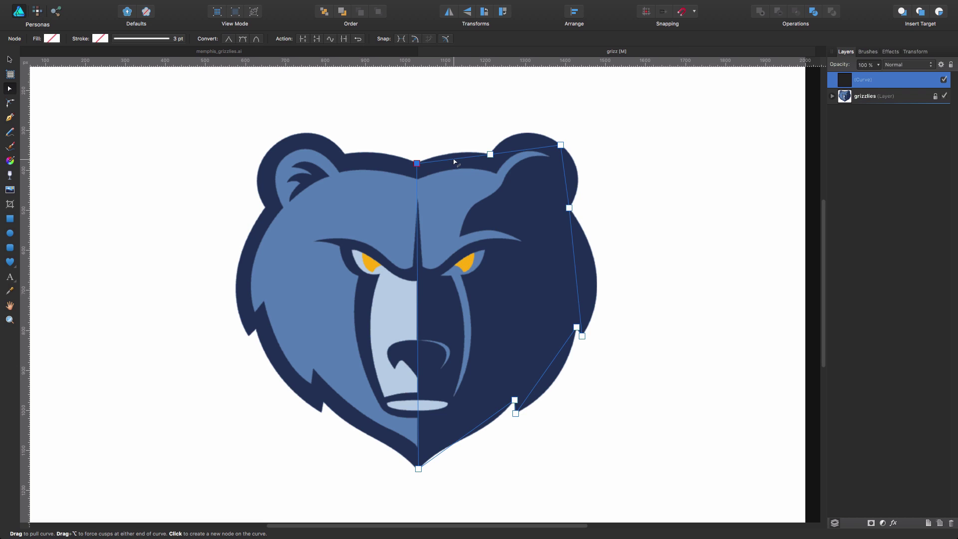
left_click_drag(456, 161, 454, 156)
left_click_drag(529, 149, 521, 135)
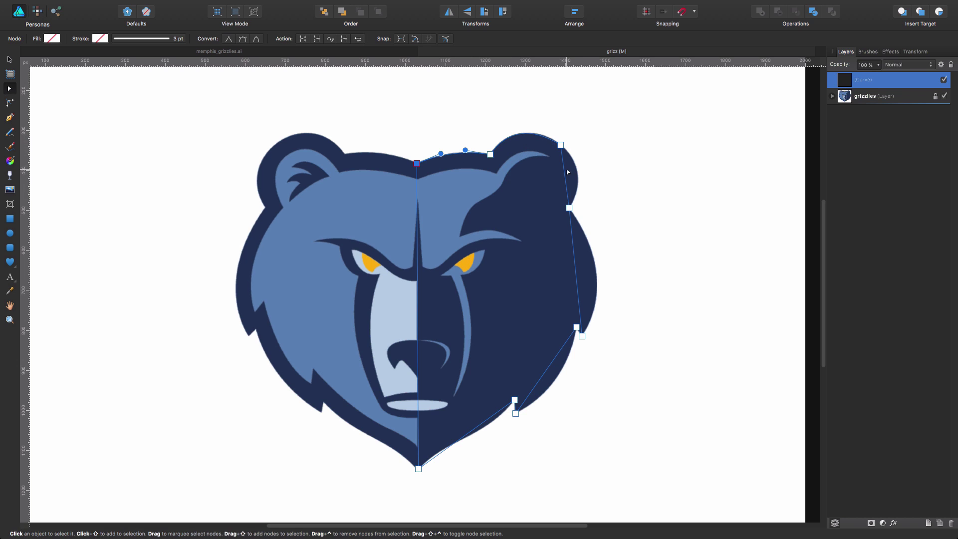
left_click_drag(569, 176, 578, 177)
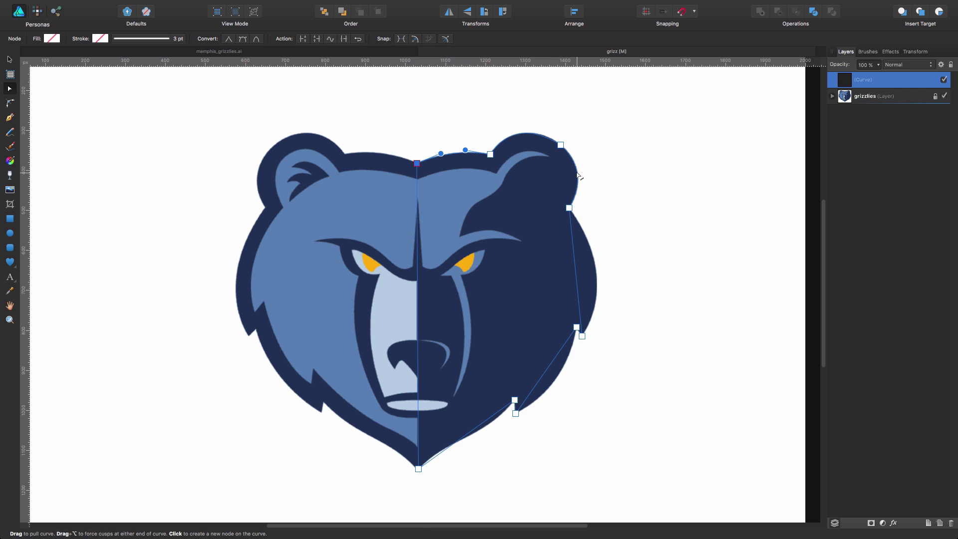
left_click_drag(573, 275, 597, 278)
left_click_drag(549, 371, 551, 381)
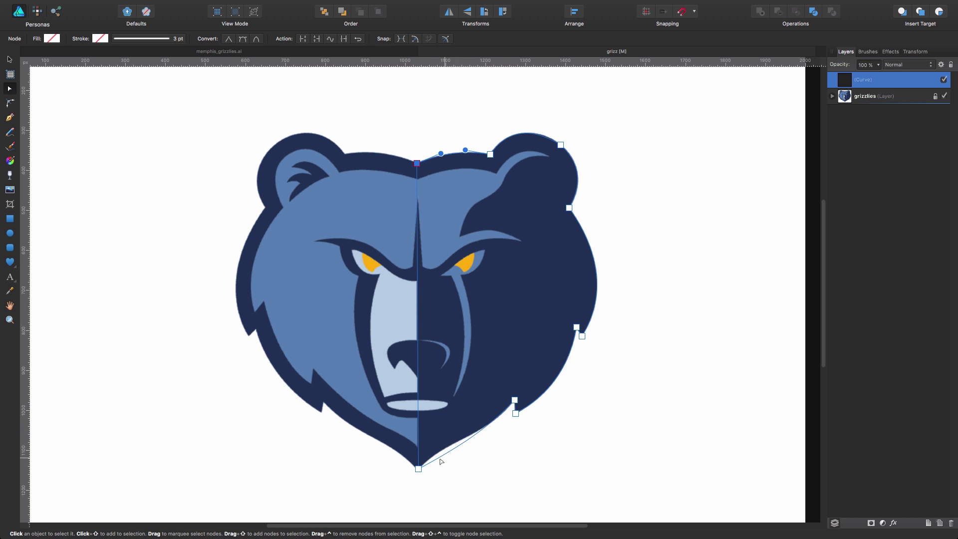
- Add a node on the chin curve and fine-tune the lower edge to follow the chin
scroll(469, 447, "up", 1)
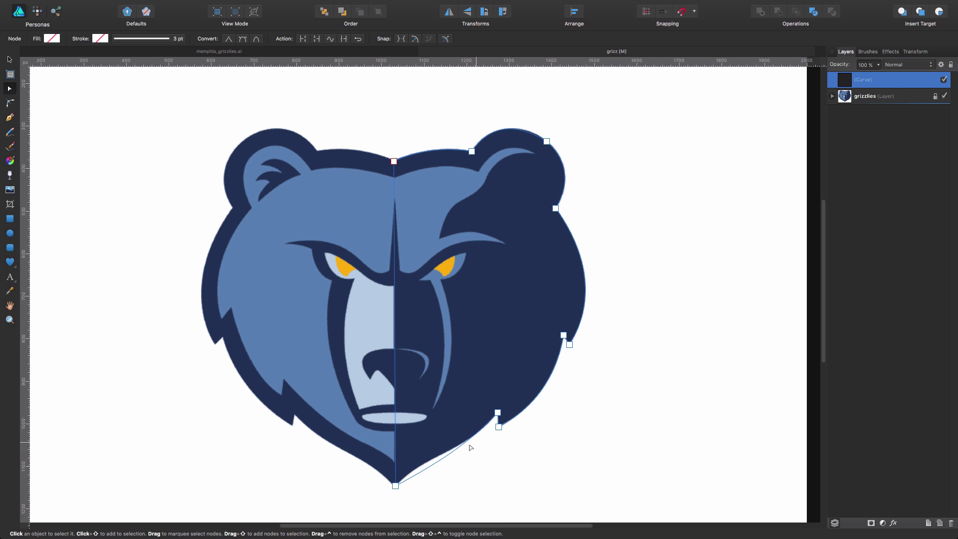
left_click(422, 473)
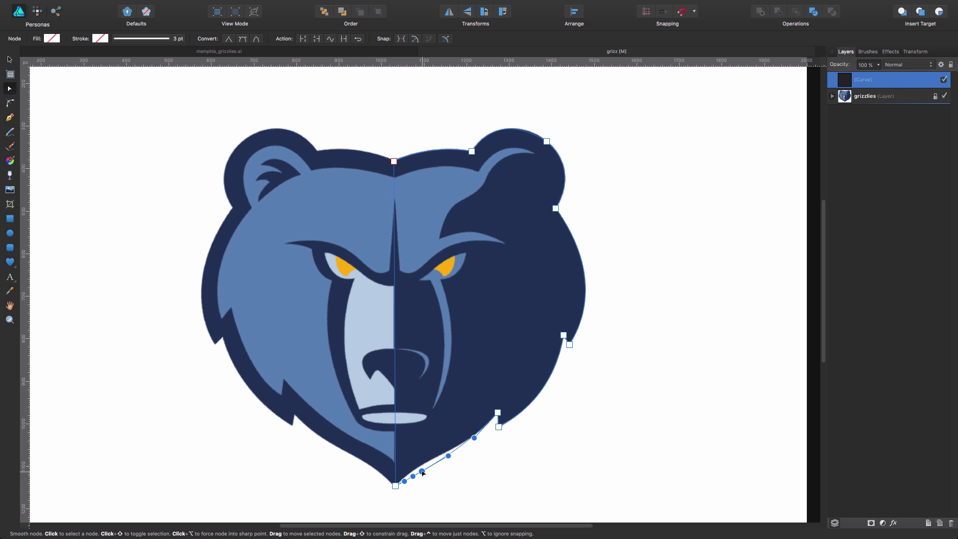
left_click_drag(421, 473, 420, 469)
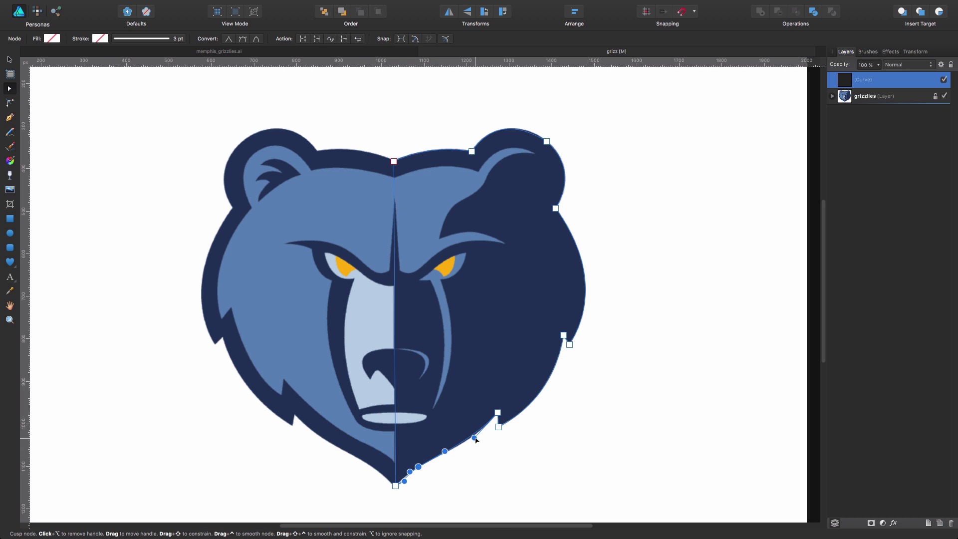
left_click_drag(477, 440, 478, 442)
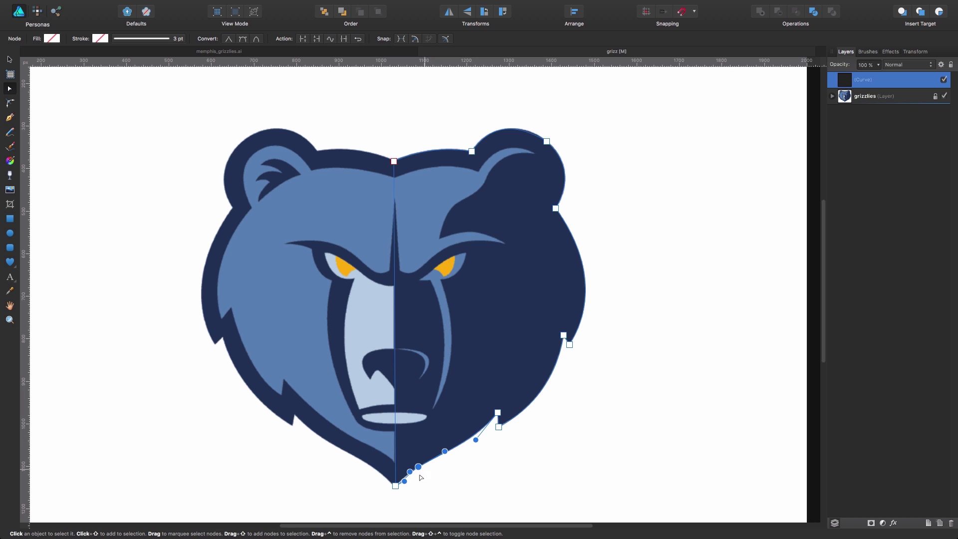
left_click(472, 479)
left_click(911, 82)
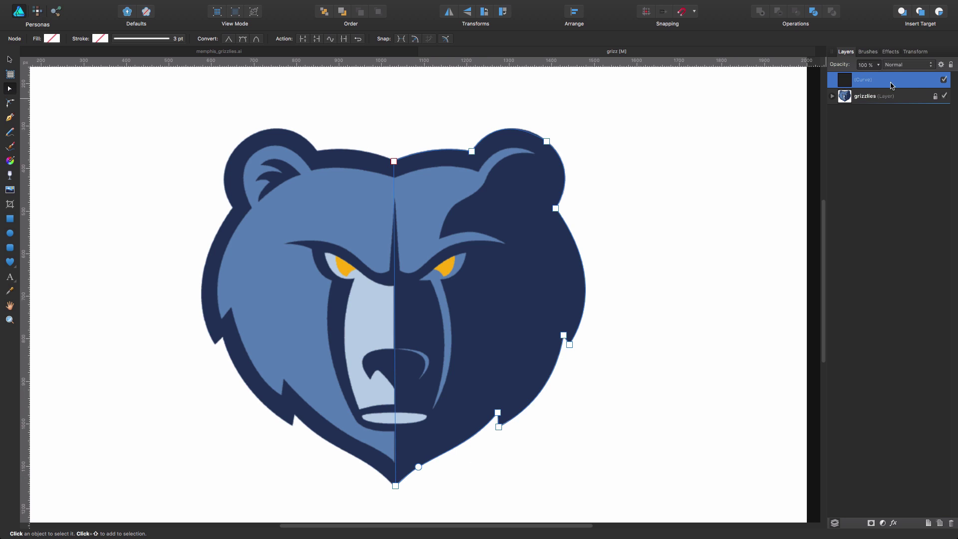
- Set the traced curve's stroke colour to red (3 pt) and deselect to view it
left_click(100, 39)
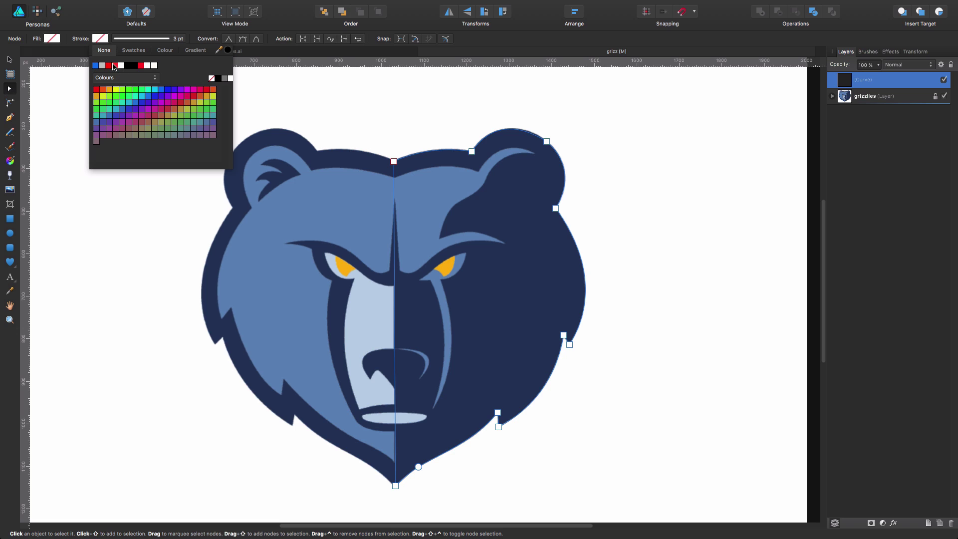
left_click(115, 65)
left_click(600, 418)
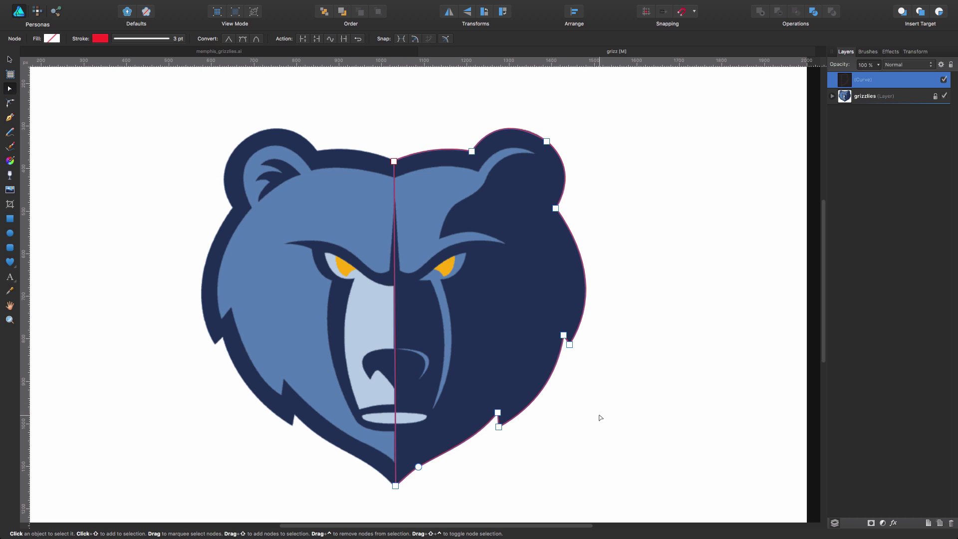
left_click(599, 417)
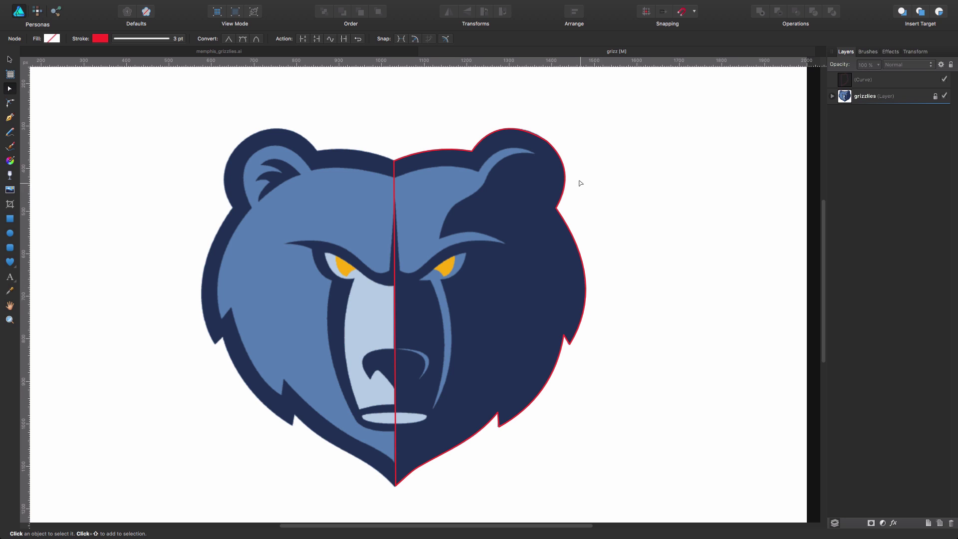
- Zoom in on the right ear and toggle the curve's visibility to compare with the logo
key("z")
left_click(560, 134)
left_click(614, 128)
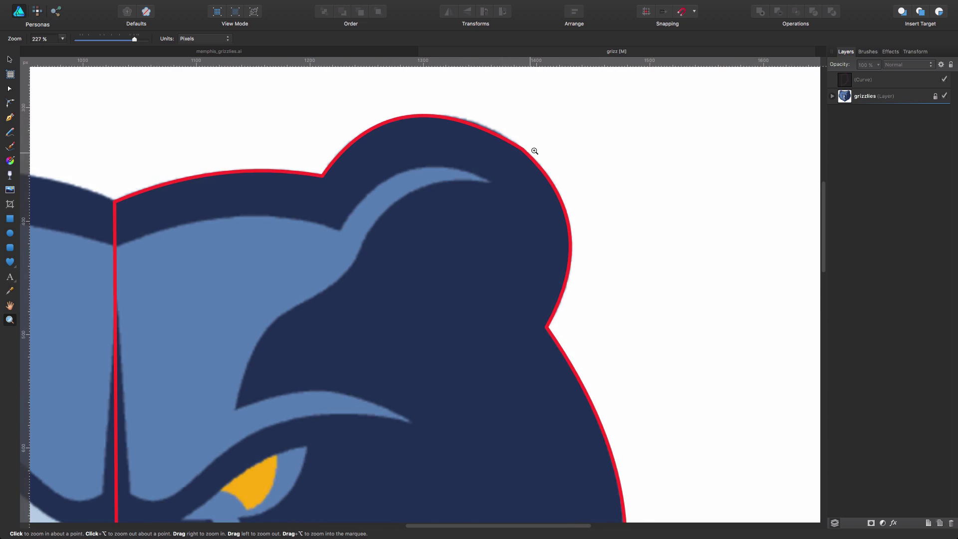
left_click(533, 150)
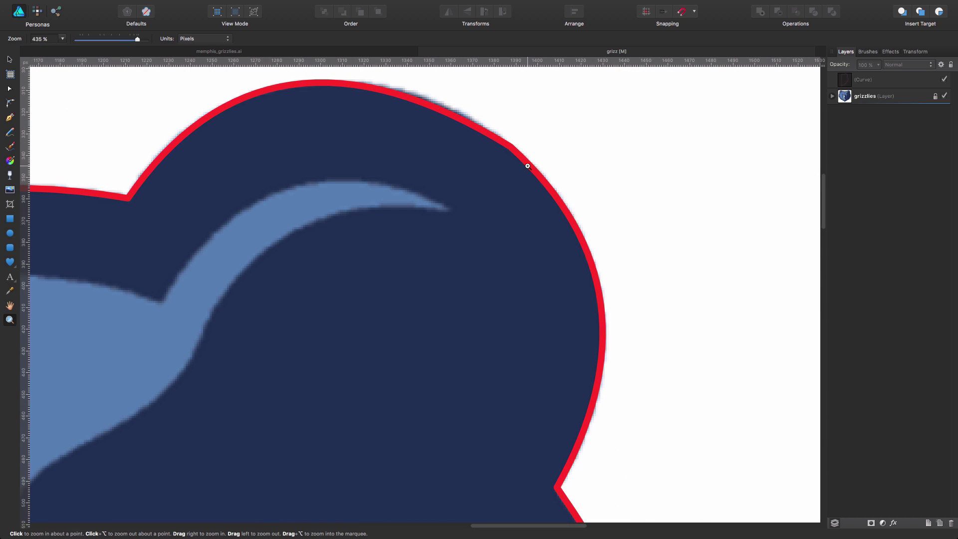
left_click(944, 79)
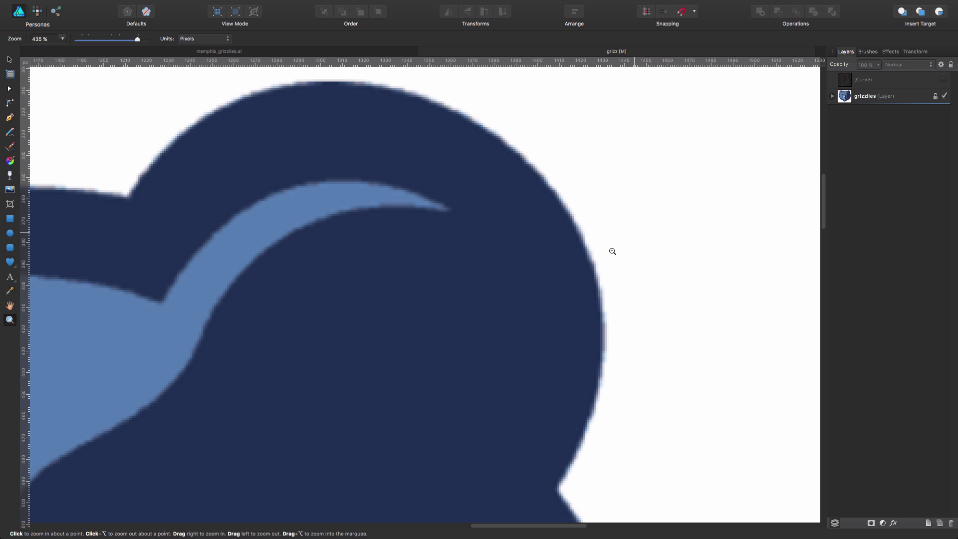
left_click(944, 80)
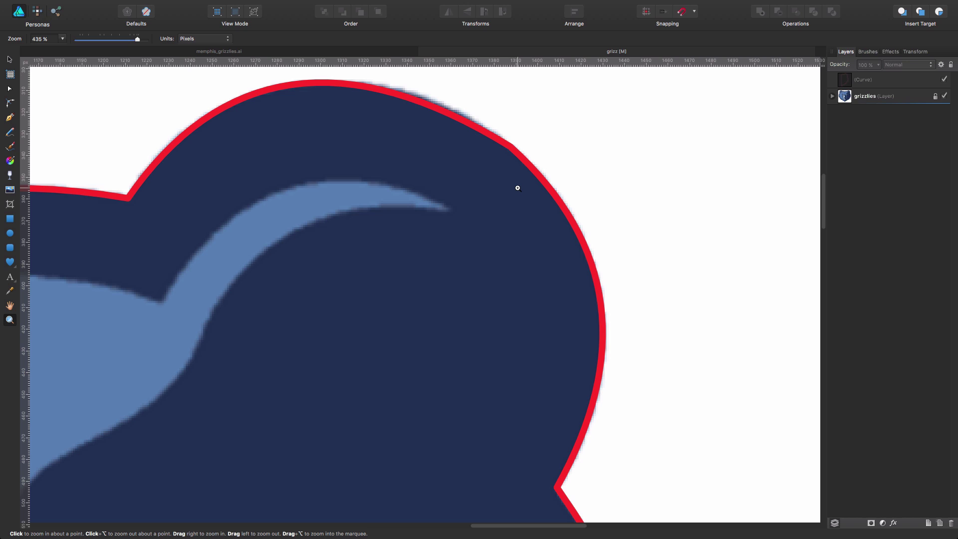
- Drag the ear node's Bézier handle so the arc matches the ear edge
key("a")
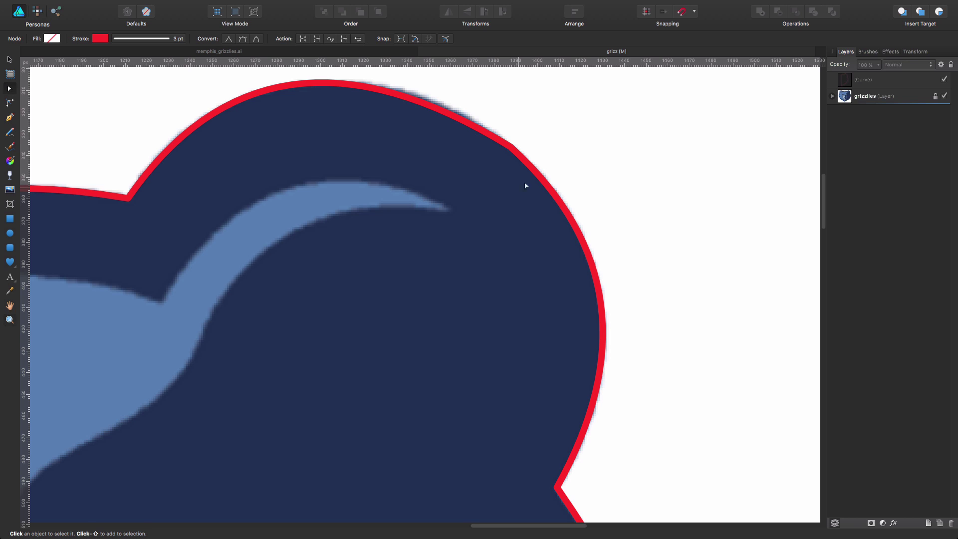
left_click(519, 156)
left_click(510, 147)
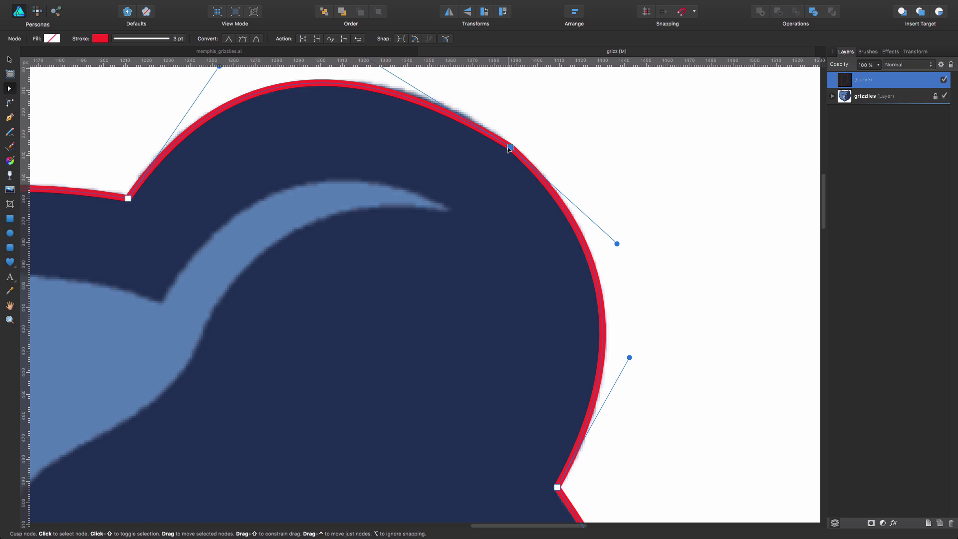
scroll(474, 257, "up", 2)
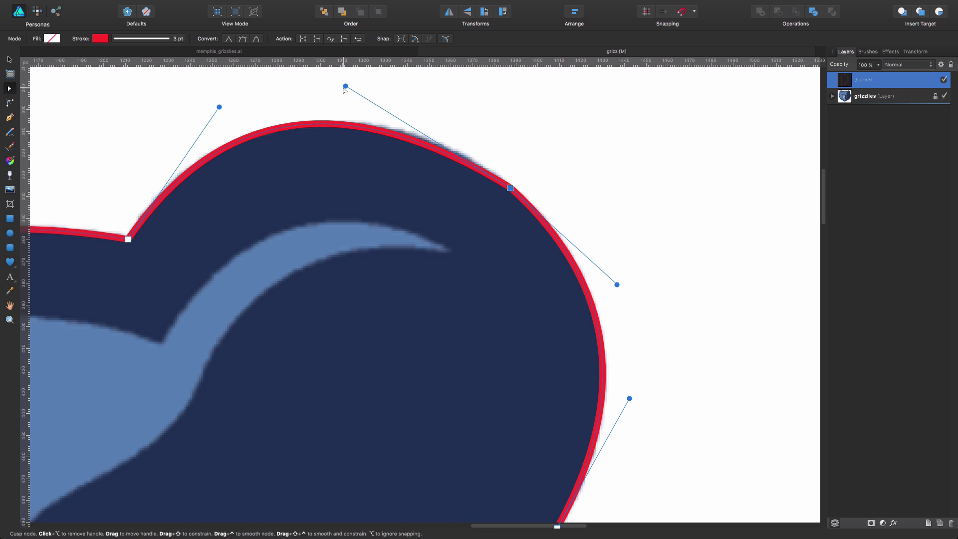
left_click_drag(345, 86, 385, 80)
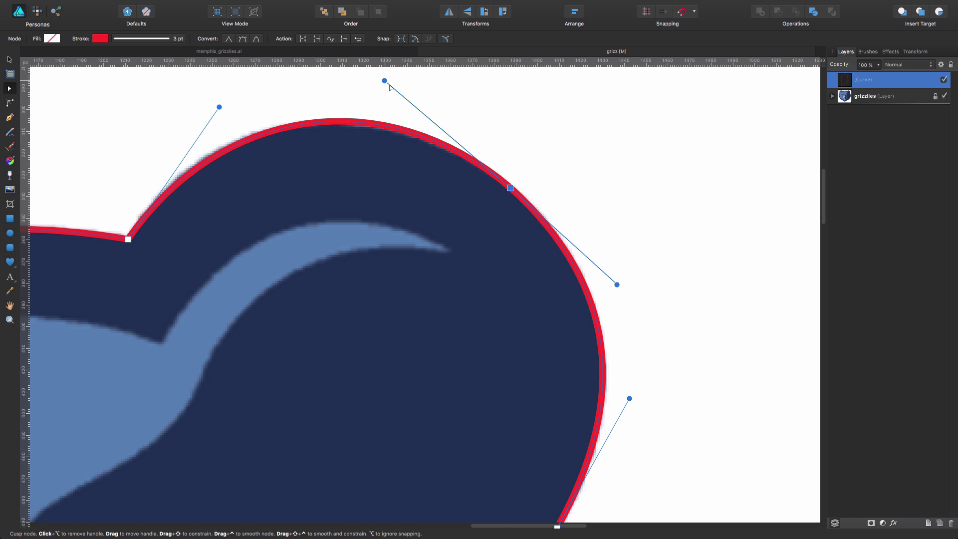
left_click(709, 220)
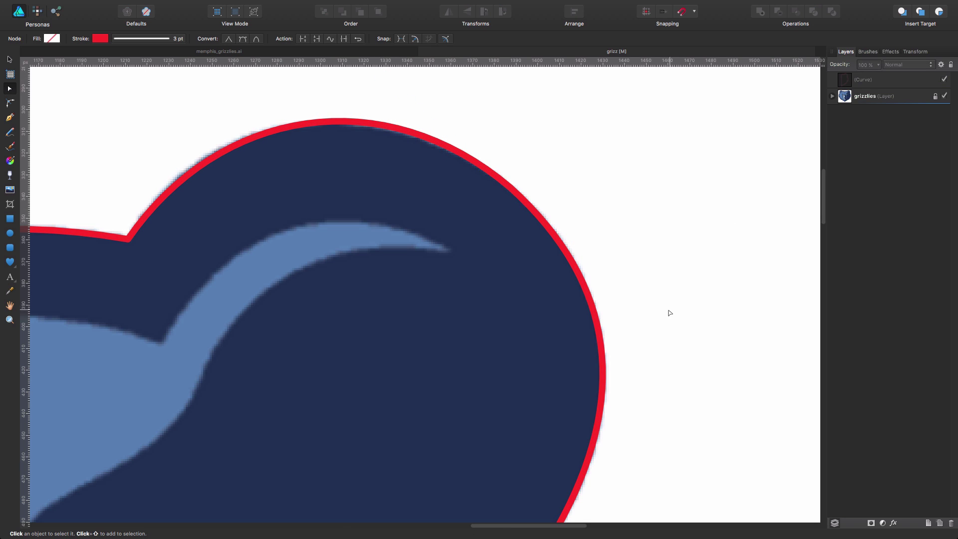
left_click(528, 208)
left_click(510, 188)
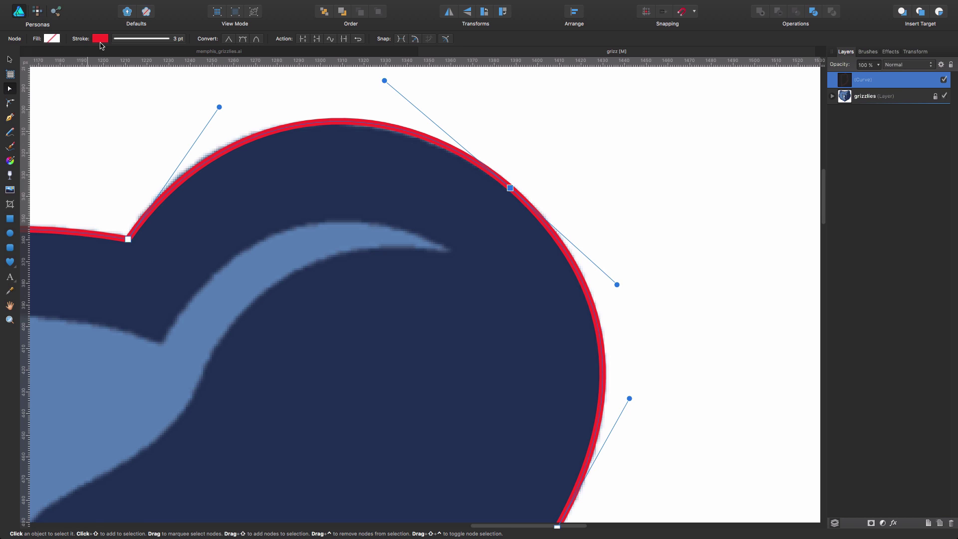
- Fill the curve lime-yellow and set its stroke to None
left_click(57, 41)
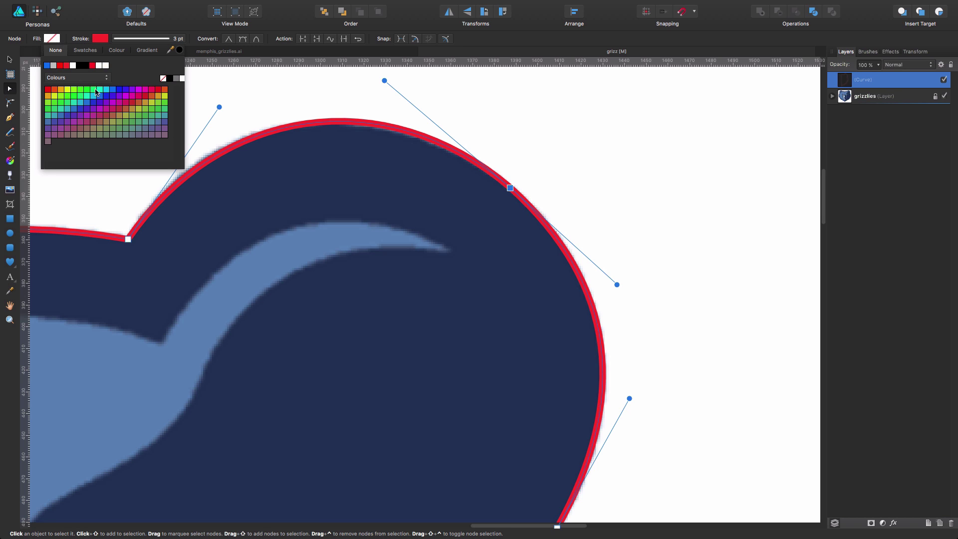
left_click(69, 90)
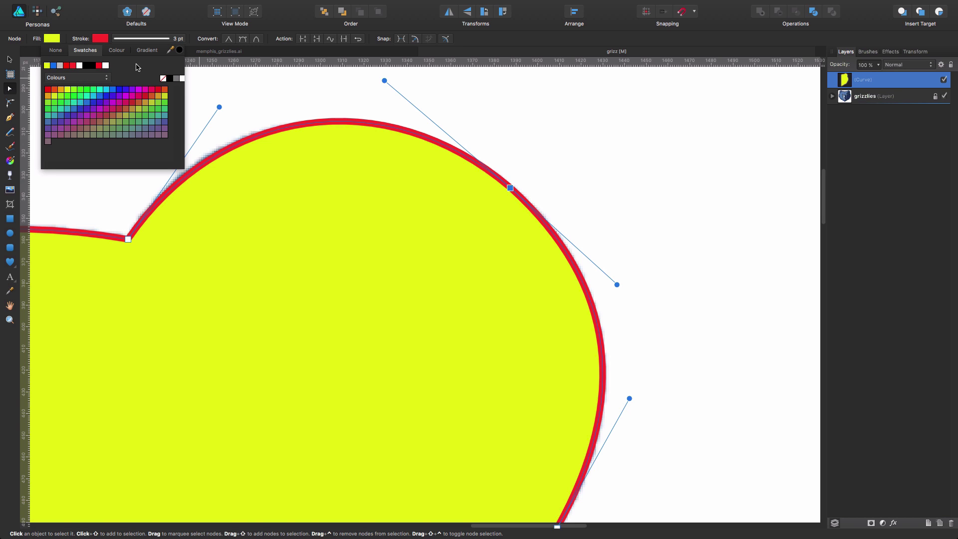
left_click(100, 39)
left_click(104, 50)
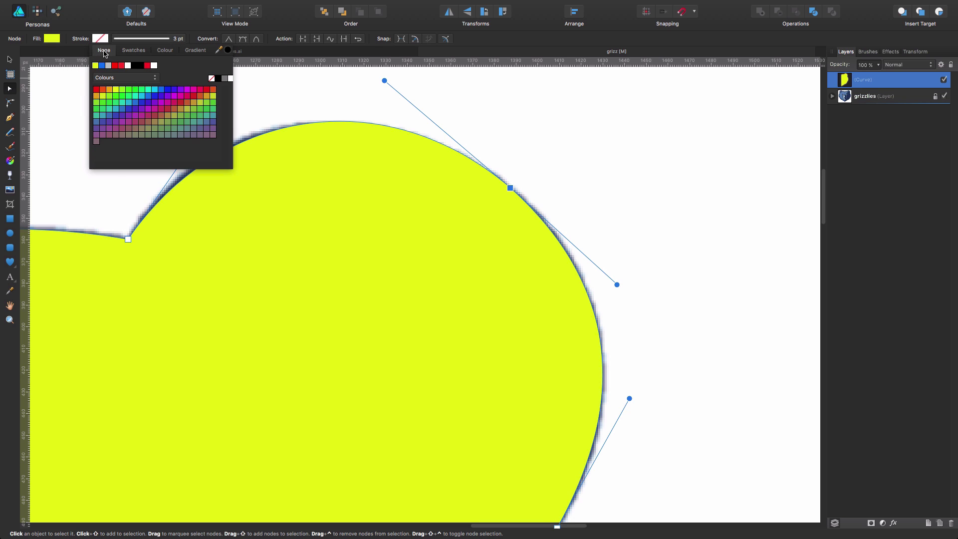
left_click(573, 168)
- Convert the top-right ear node to a sharp corner
left_click(574, 262)
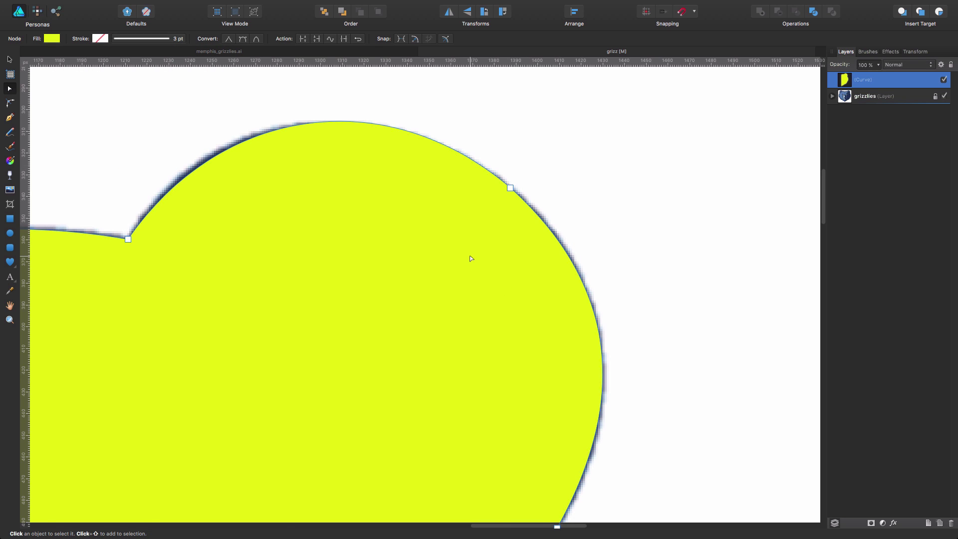
left_click(511, 188)
left_click(228, 39)
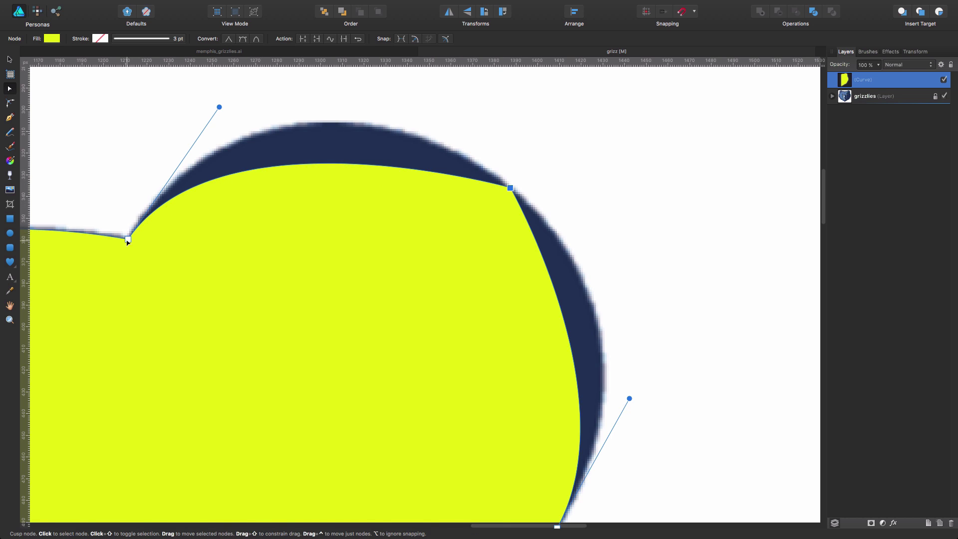
scroll(471, 278, "down", 1)
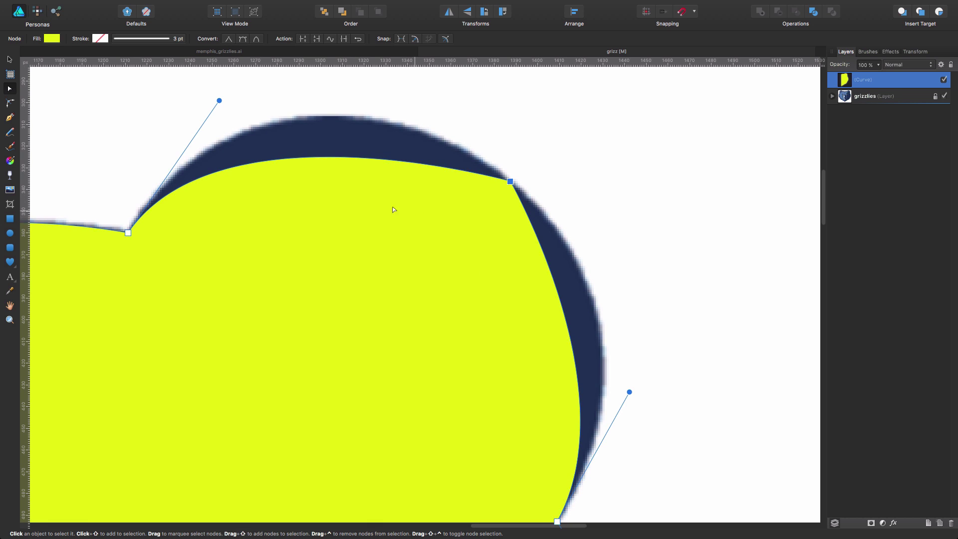
scroll(199, 231, "down", 1)
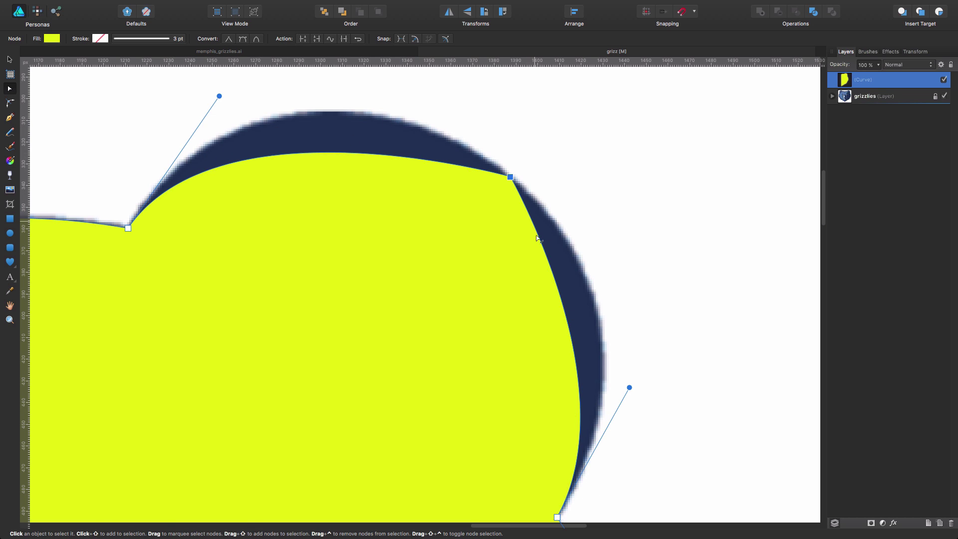
- Round the top-right ear corner with the Corner Tool to about 112 px
left_click(9, 103)
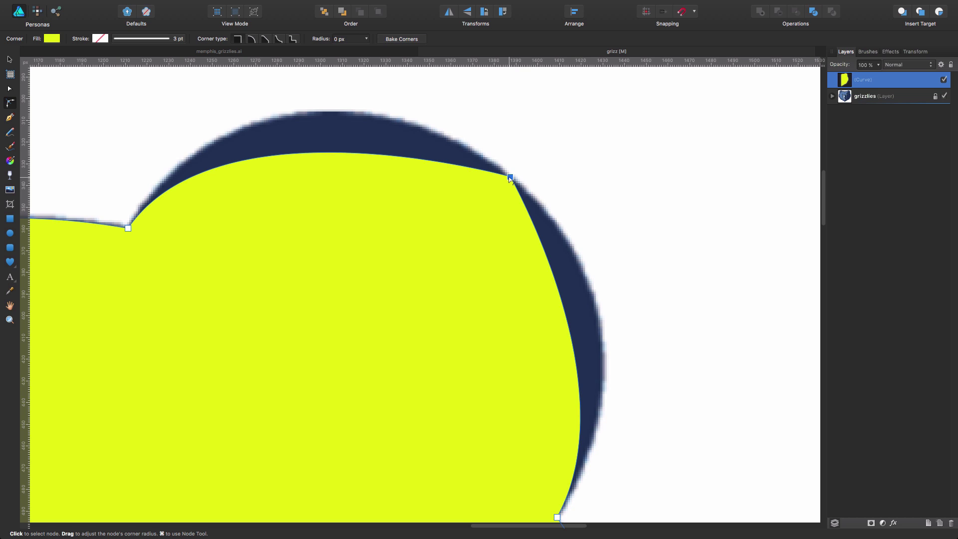
left_click_drag(510, 179, 280, 290)
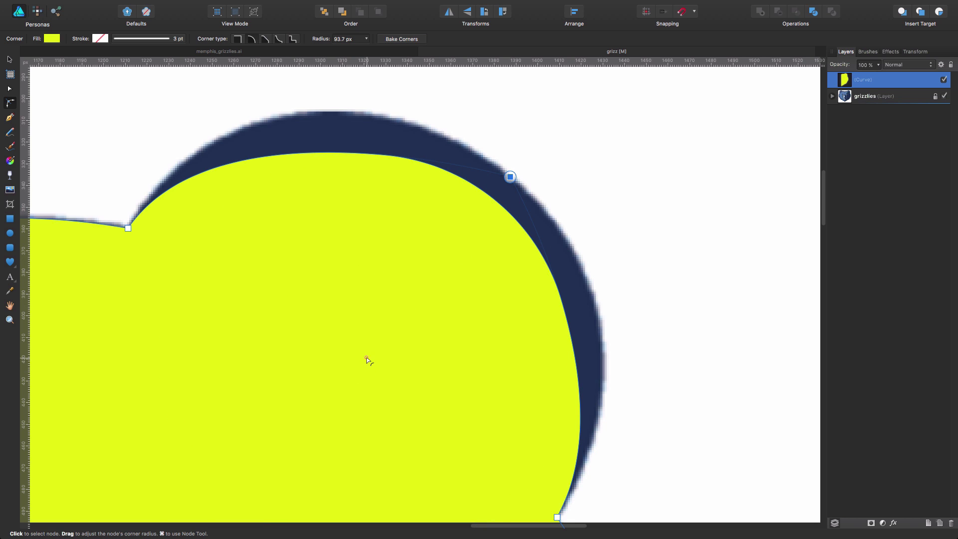
left_click_drag(367, 359, 306, 394)
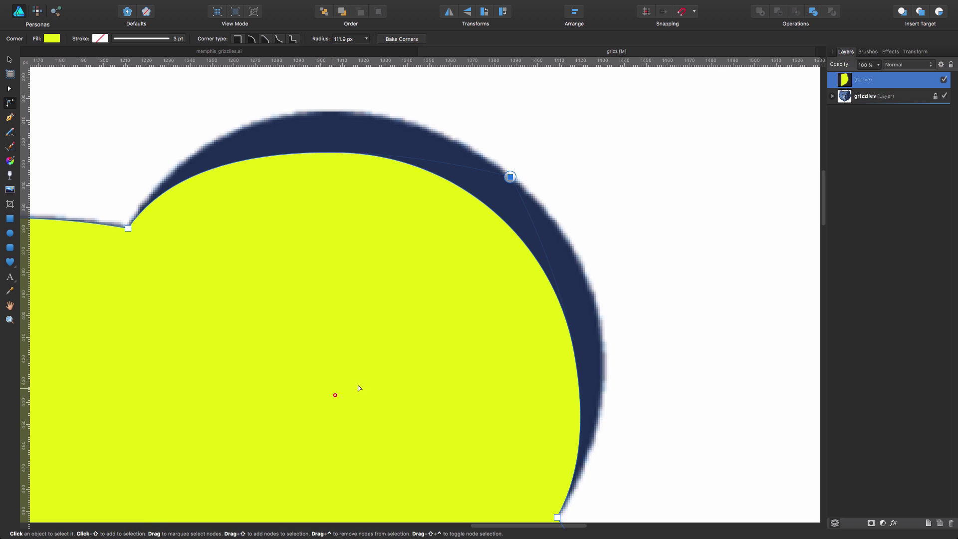
scroll(621, 352, "down", 3)
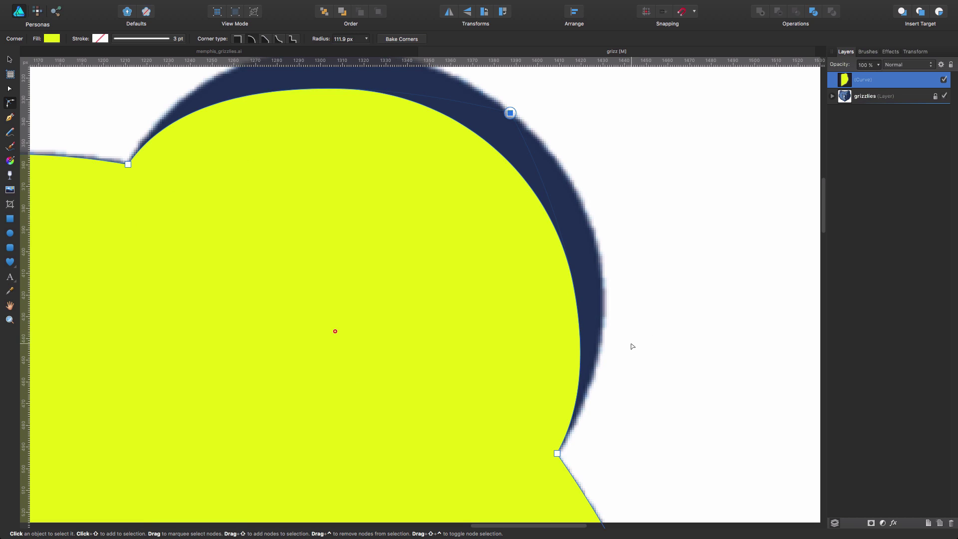
scroll(632, 347, "up", 2)
- Readjust the ear corner rounding to about 16 px so it fits the dark outline
left_click(632, 346)
left_click(378, 241)
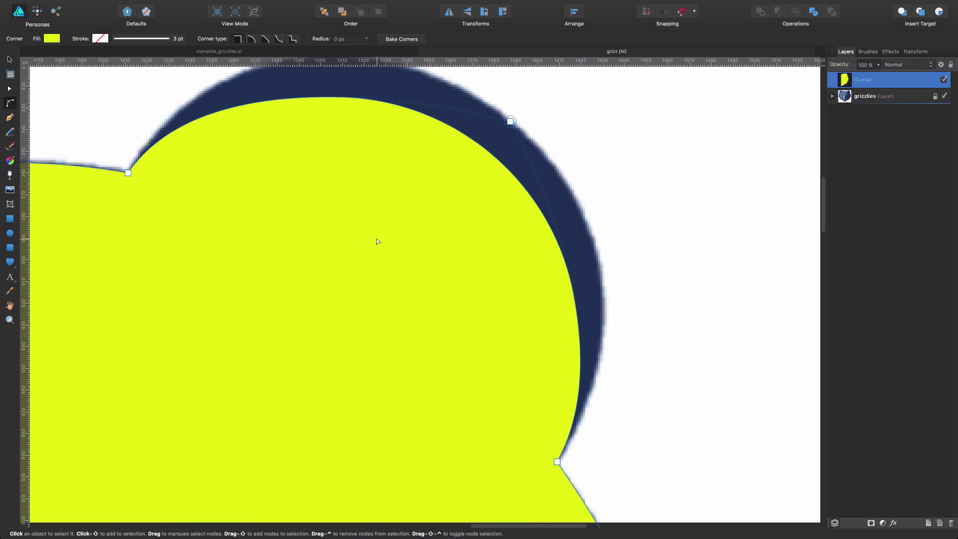
scroll(298, 260, "up", 2)
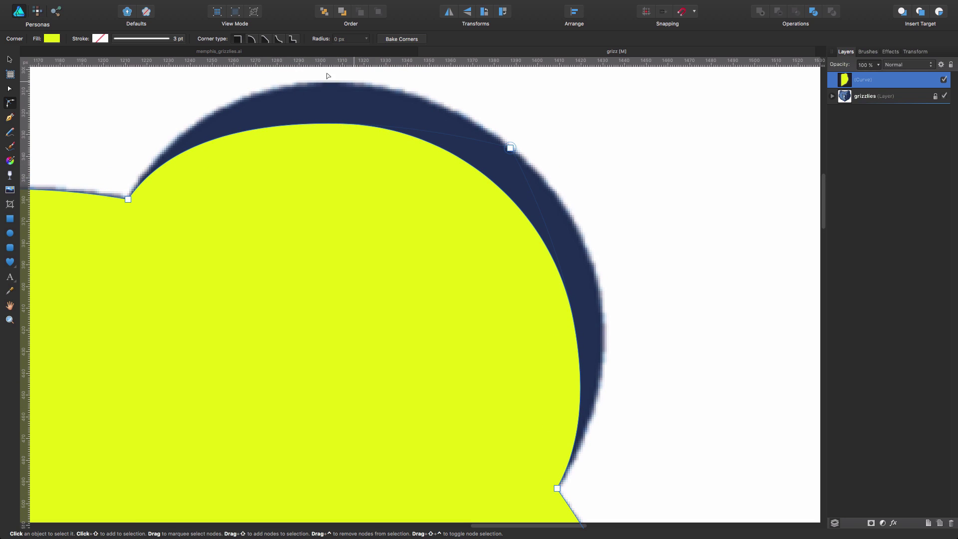
scroll(559, 223, "up", 2)
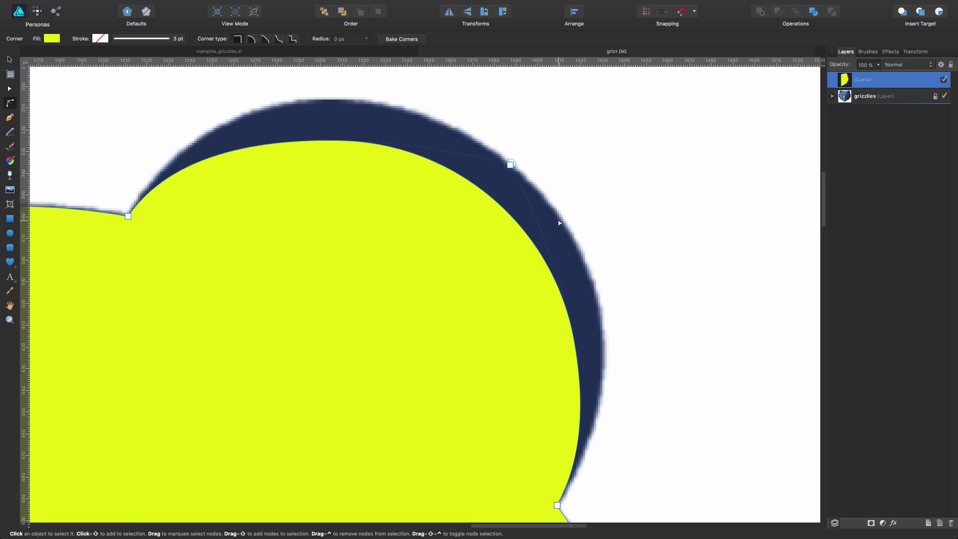
left_click(127, 216)
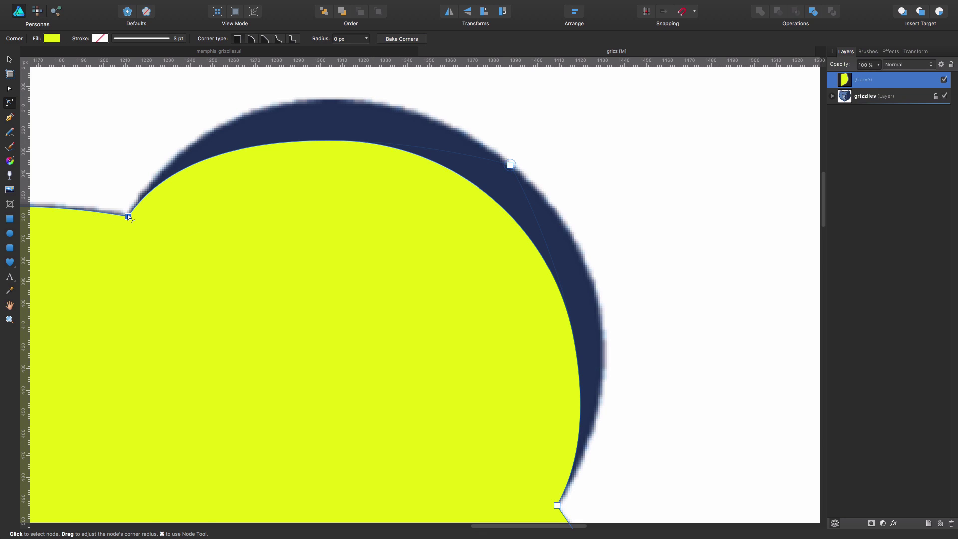
left_click_drag(510, 164, 594, 237)
scroll(597, 235, "up", 3)
left_click(620, 201)
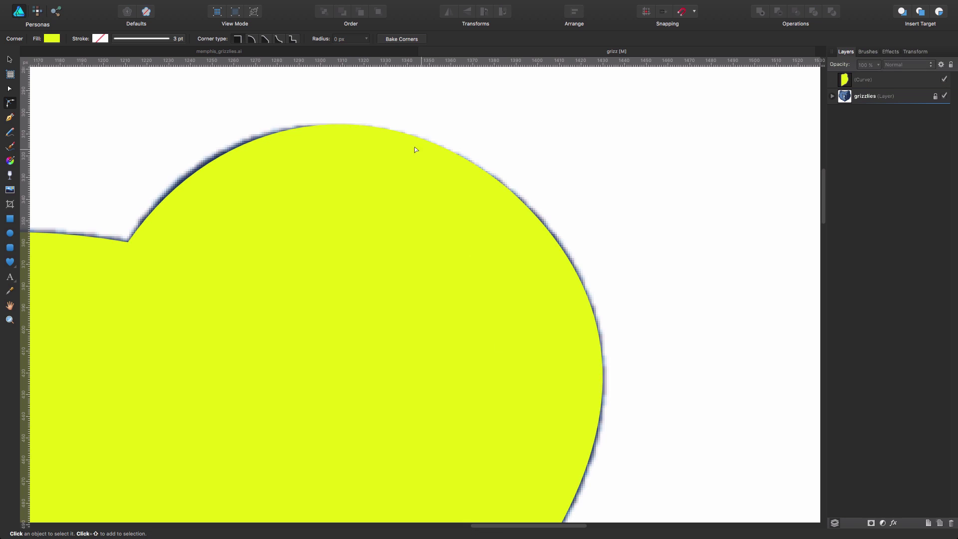
left_click(280, 183)
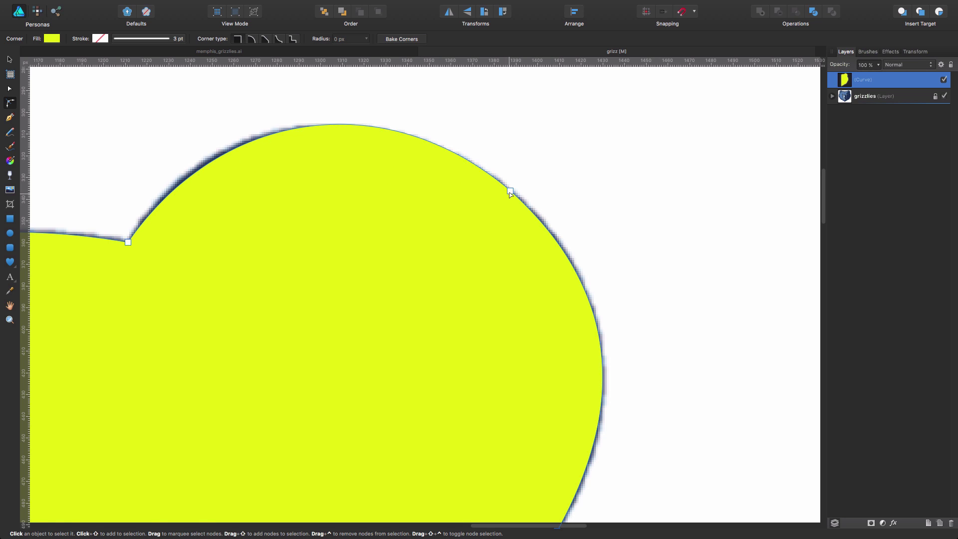
left_click_drag(510, 191, 295, 243)
left_click(628, 164)
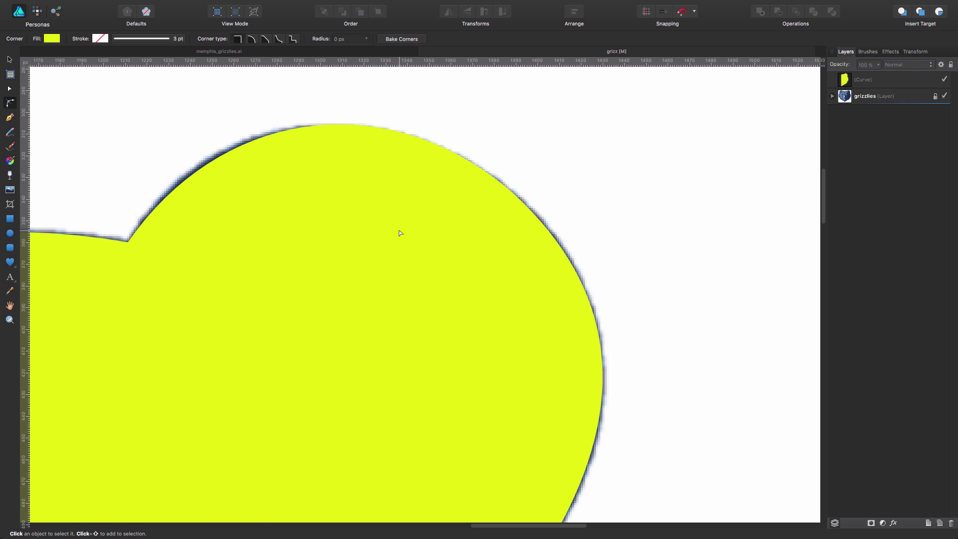
scroll(399, 235, "down", 5)
- Duplicate the yellow half-head with Cmd+J, flip it horizontally and drag it onto the left half
key("space")
left_click_drag(450, 295, 584, 139)
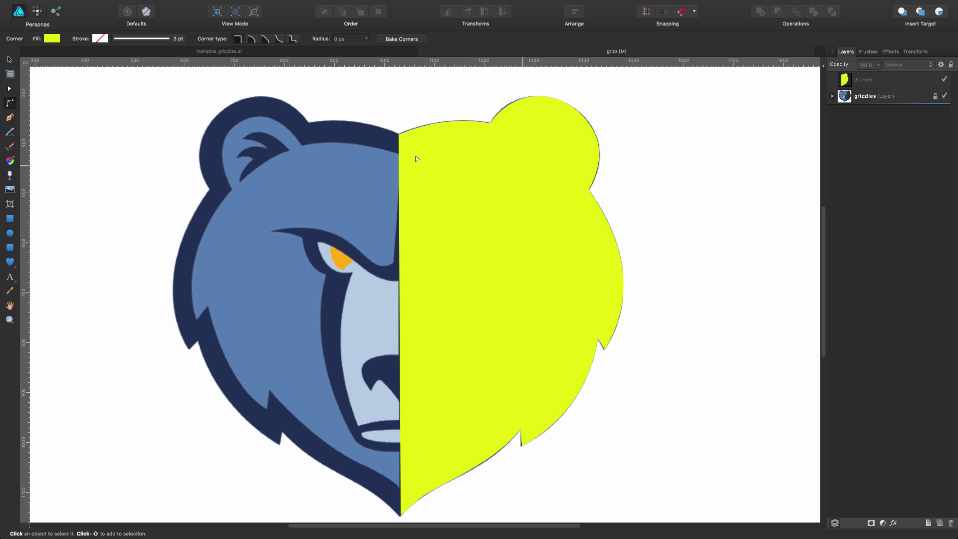
key("v")
left_click(478, 184)
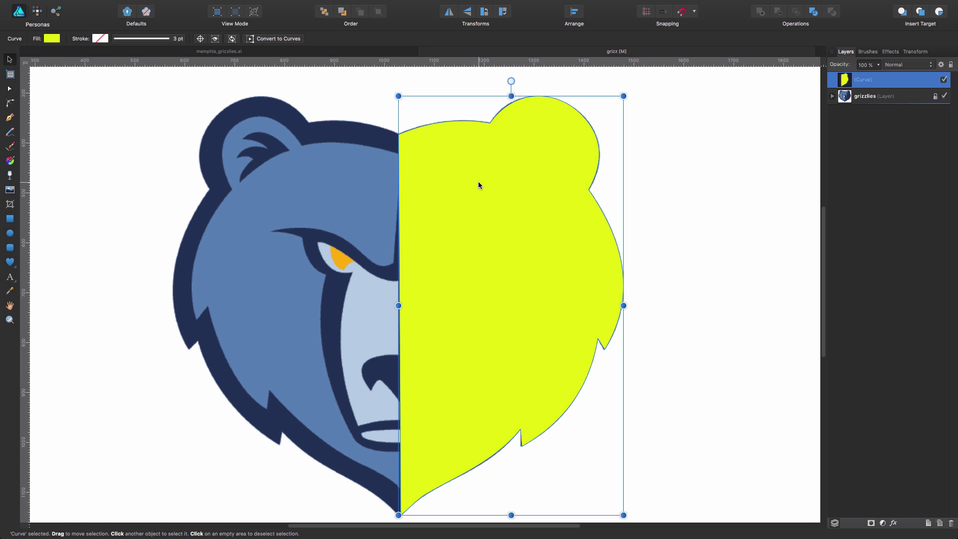
left_click(714, 309)
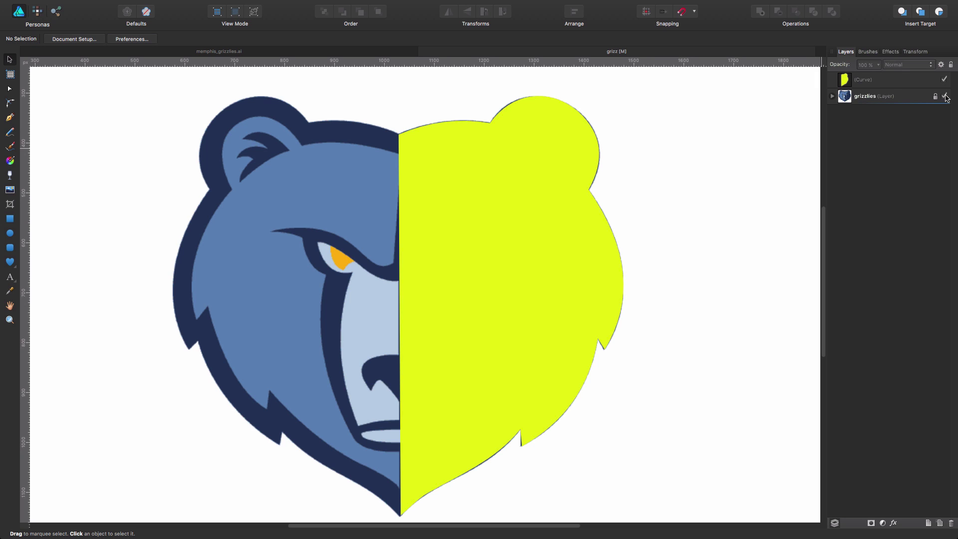
left_click(552, 261)
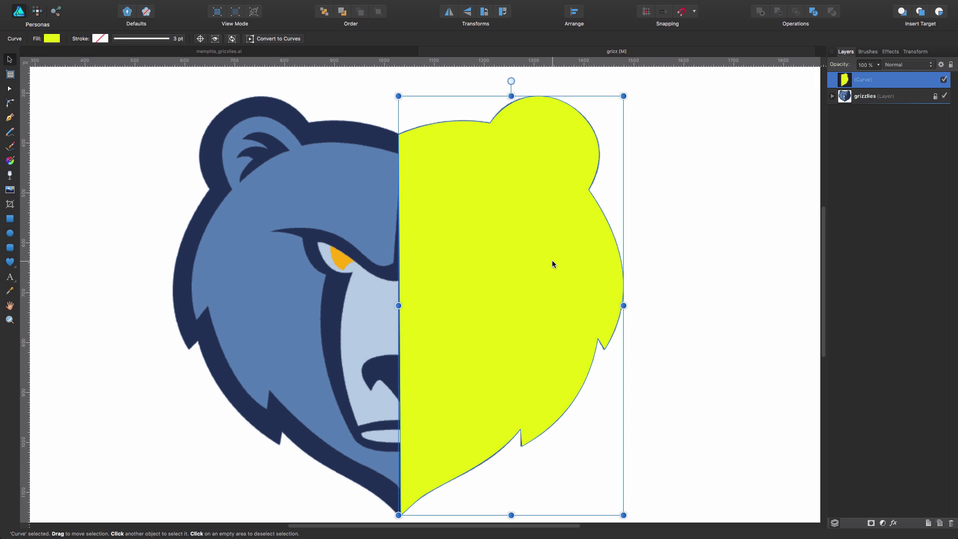
key("super+j")
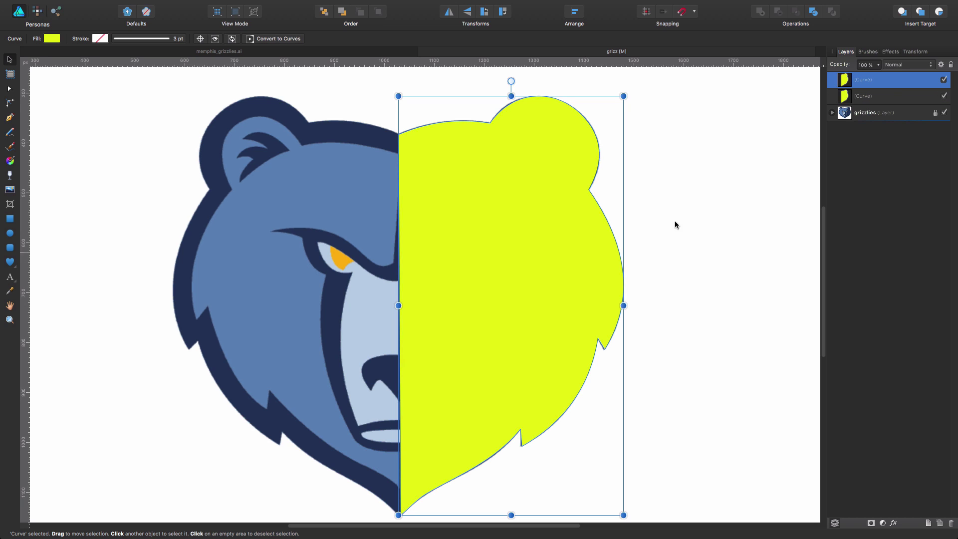
left_click(450, 12)
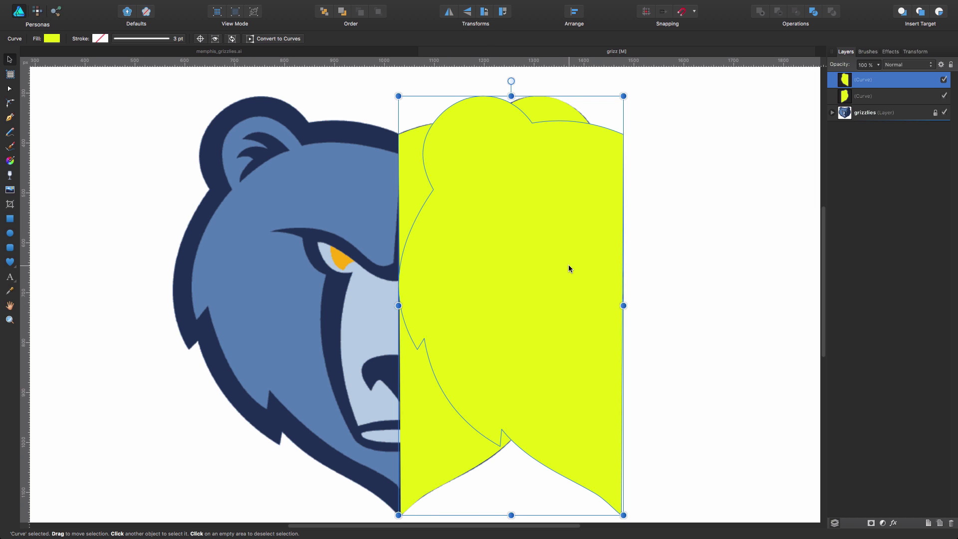
left_click_drag(568, 266, 345, 271)
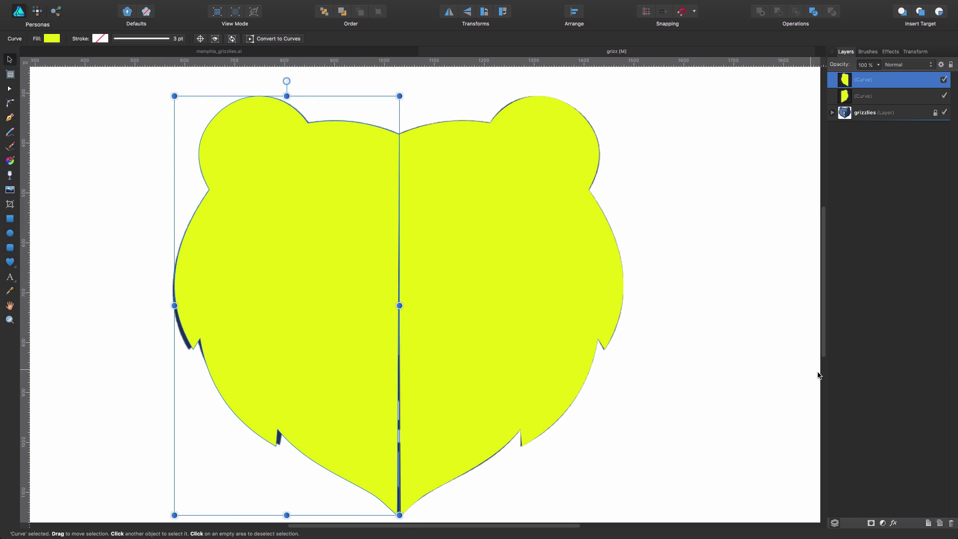
left_click(714, 331)
- Nudge the left half's bottom node with the arrow keys to close the centre seam
left_click(378, 446)
key("a")
left_click(398, 516)
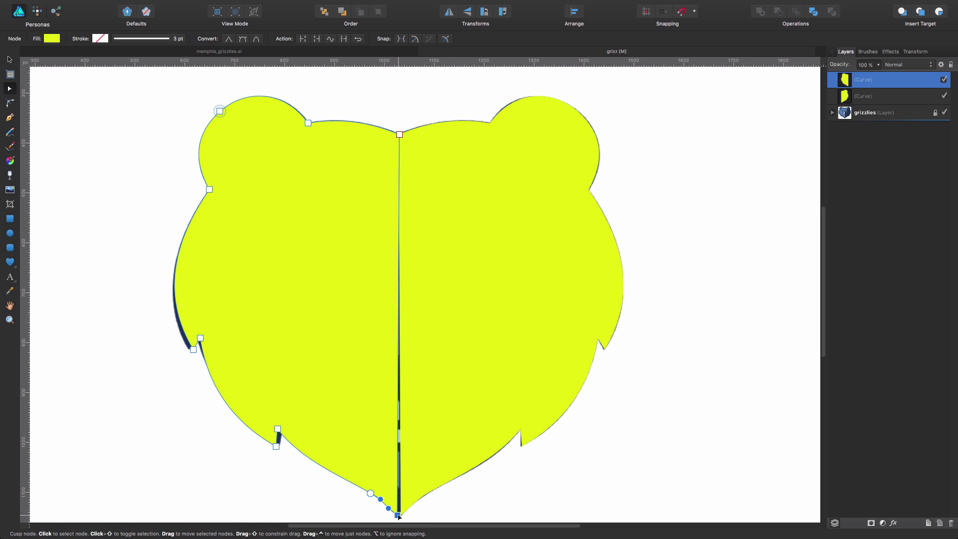
key("shift+Right")
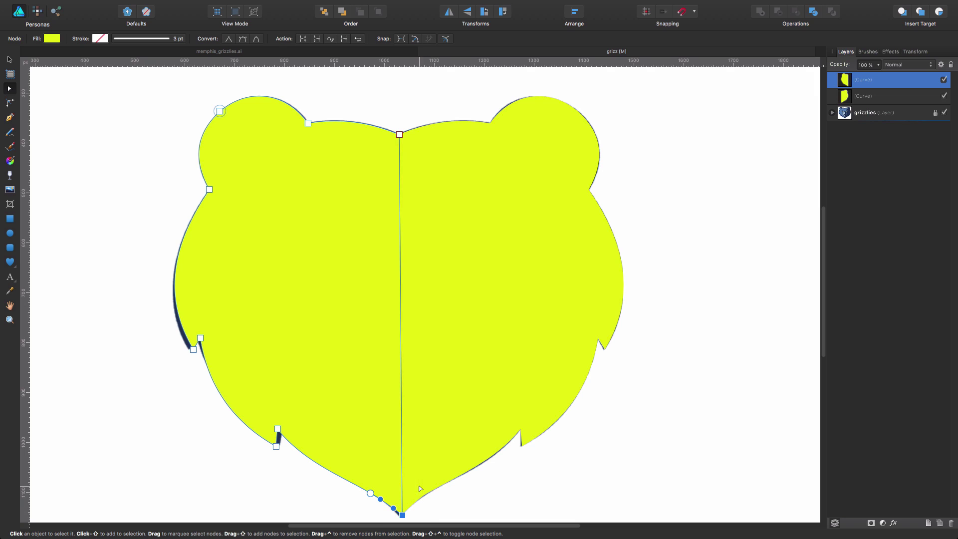
key("Left")
key("Left")
key("Left")
key("Left")
key("Left")
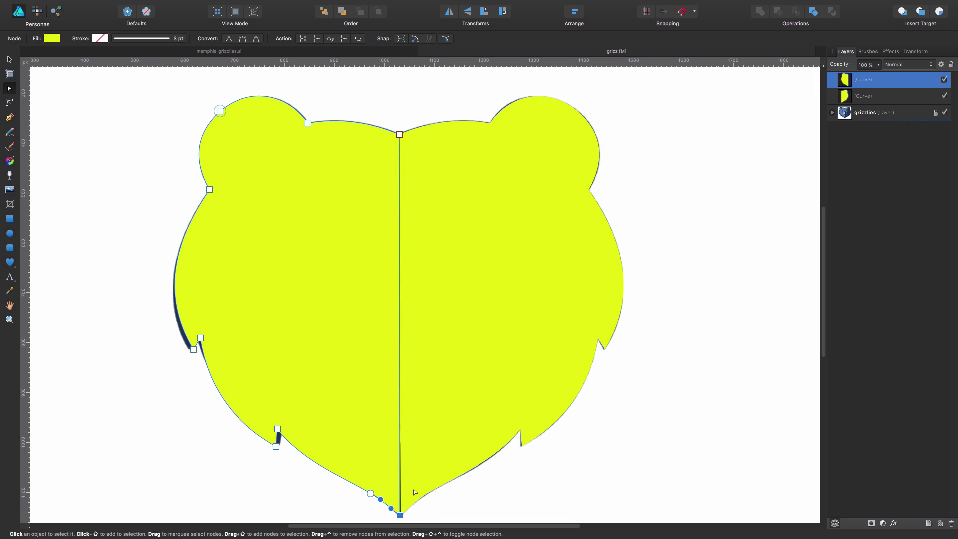
left_click(401, 514)
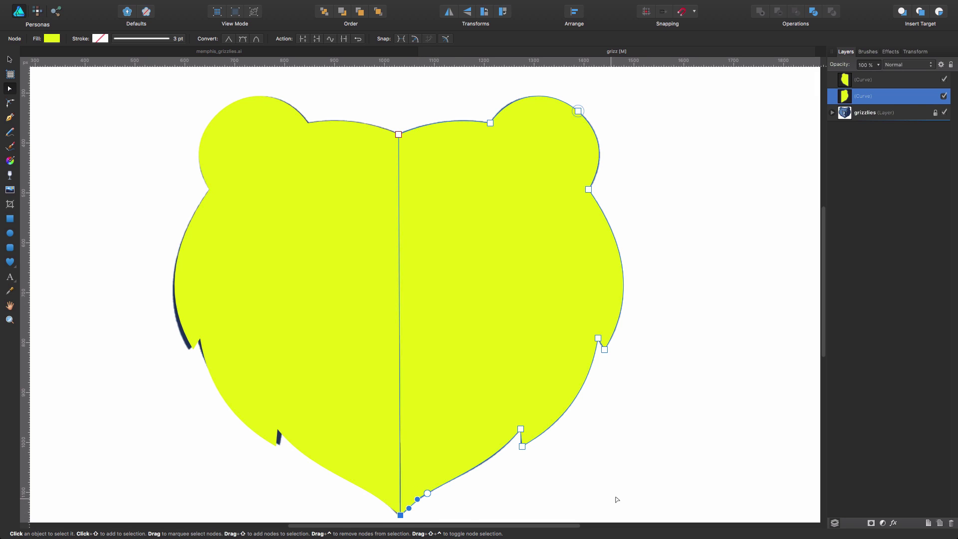
- Select both yellow halves and combine them with Operations > Add
left_click(627, 481)
left_click(529, 388)
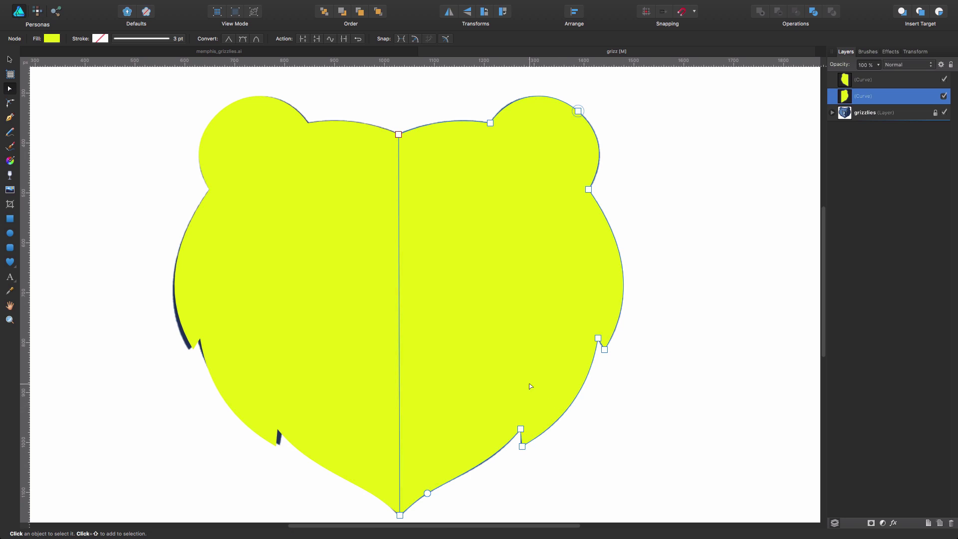
left_click(343, 315, "shift")
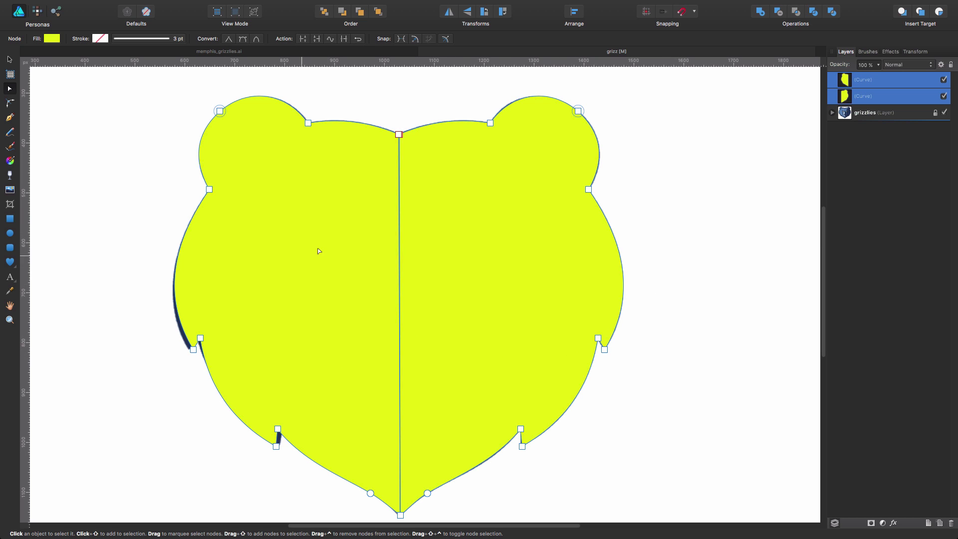
left_click(760, 13)
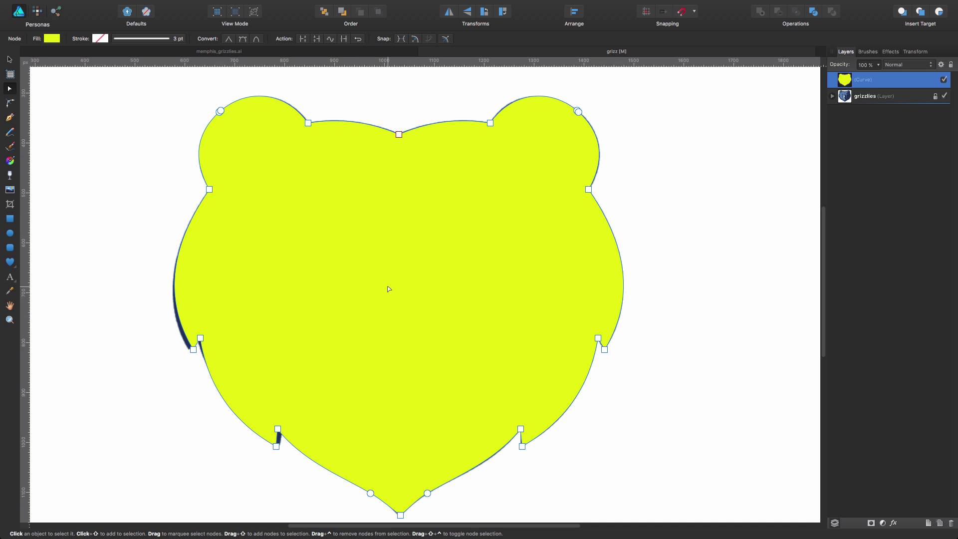
- Undo the move so the merged yellow head sits back over the bear
key("v")
mouse_move(388, 287)
left_mouse_down()
mouse_move(323, 280)
mouse_move(394, 288)
left_mouse_up()
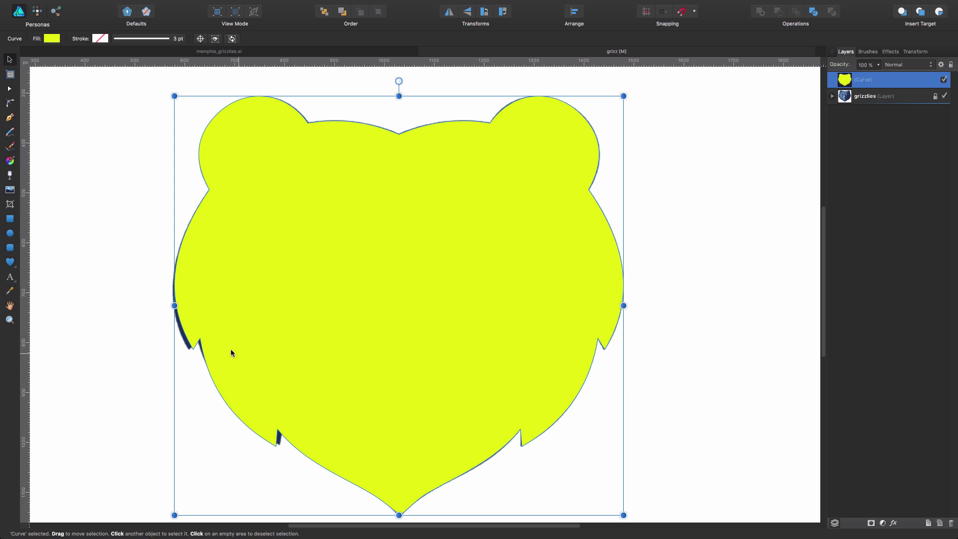
left_click_drag(334, 362, 768, 308)
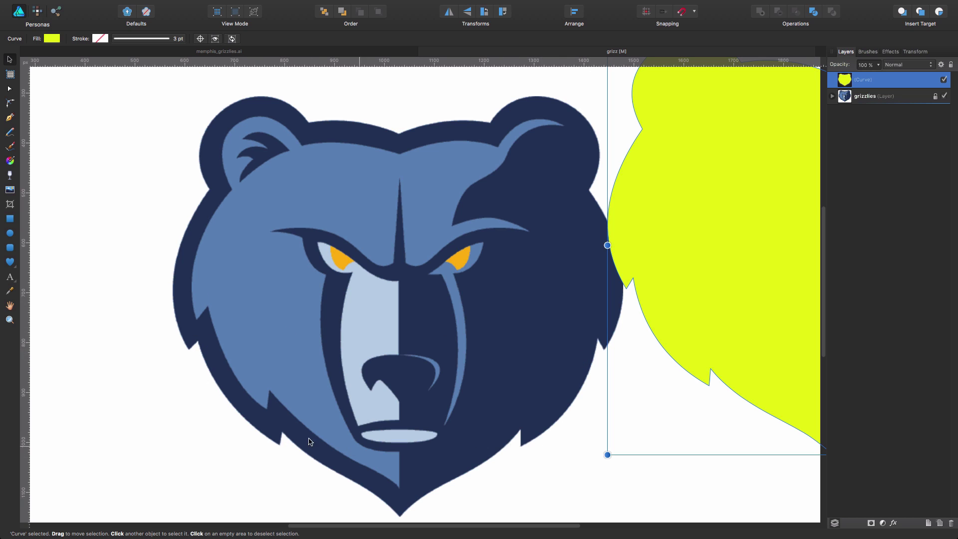
key("ctrl+z")
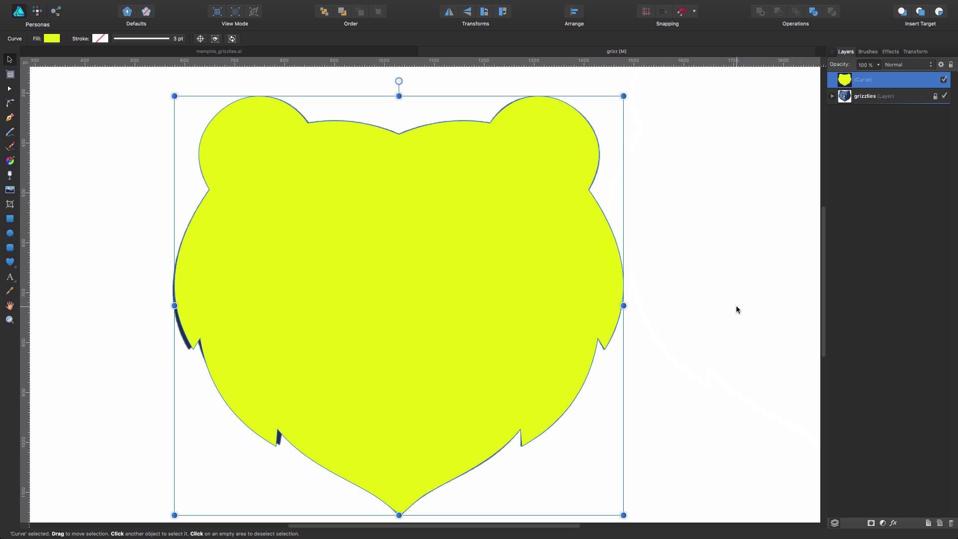
left_click(687, 323)
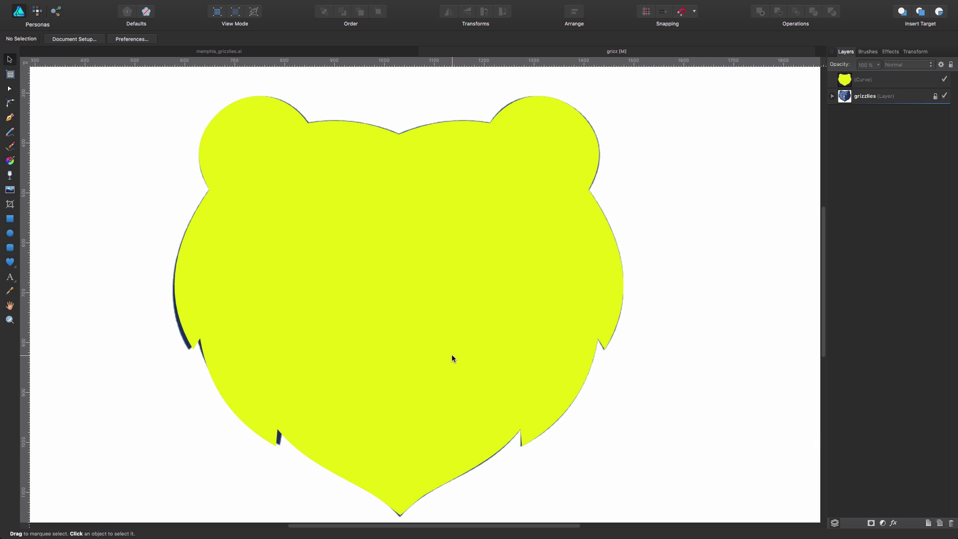
- Nudge the left cheek notch node left and slightly down
key("a")
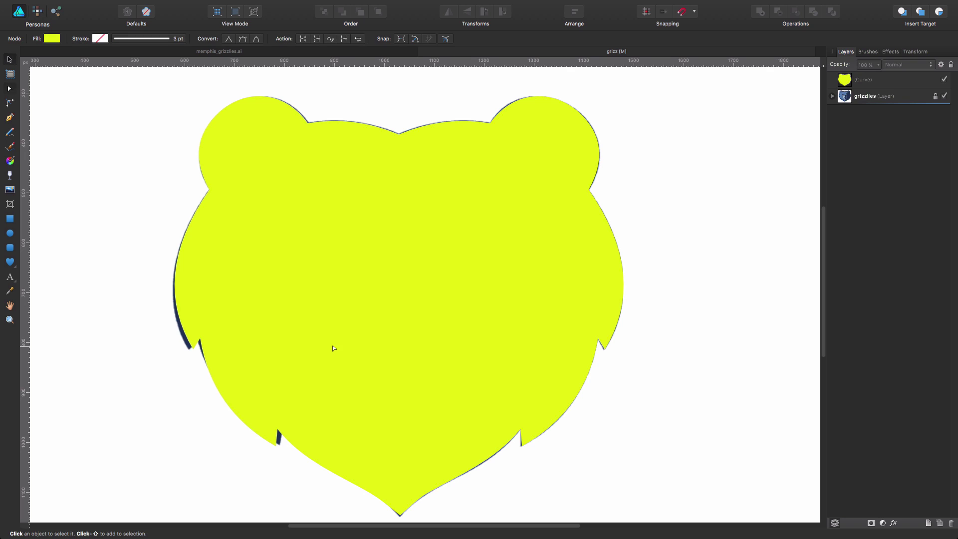
left_click(329, 346)
left_click(193, 349)
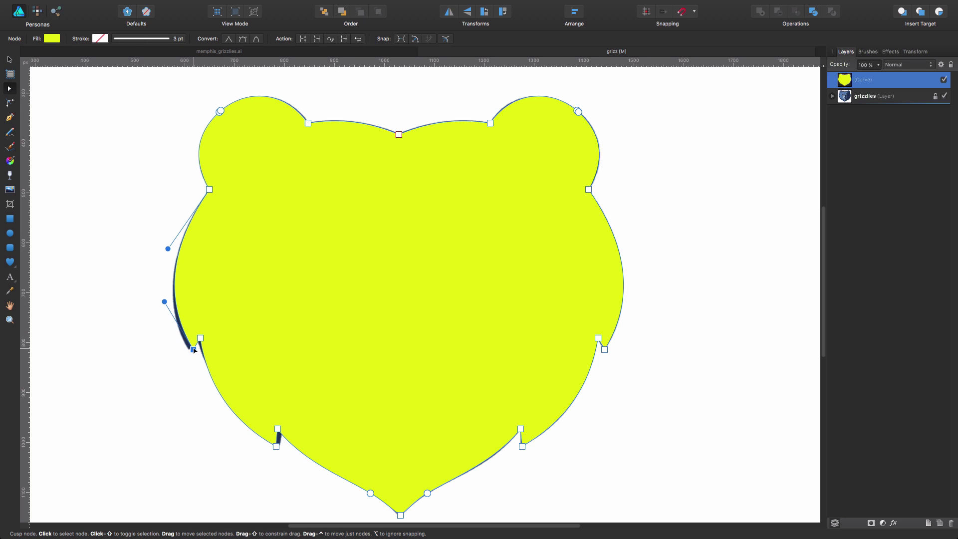
key("shift+Left")
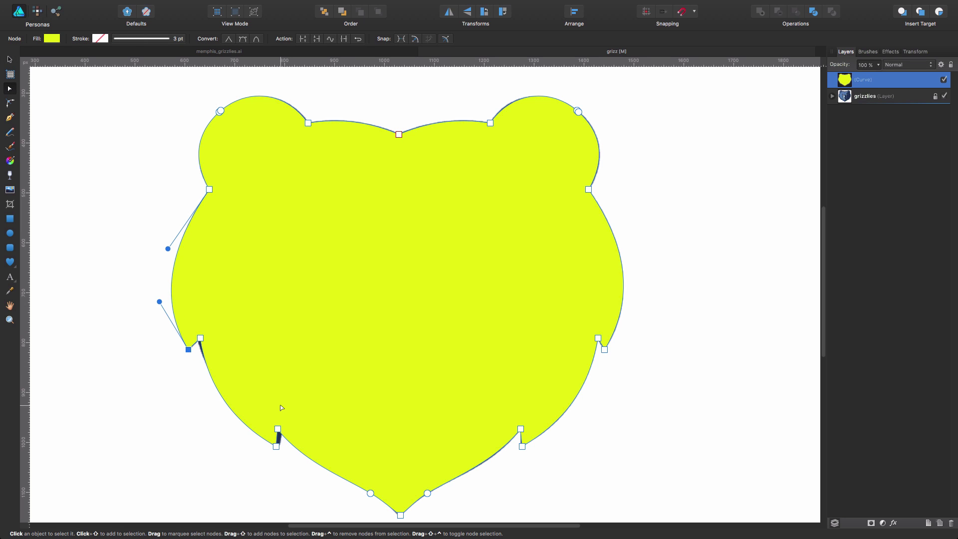
key("Down")
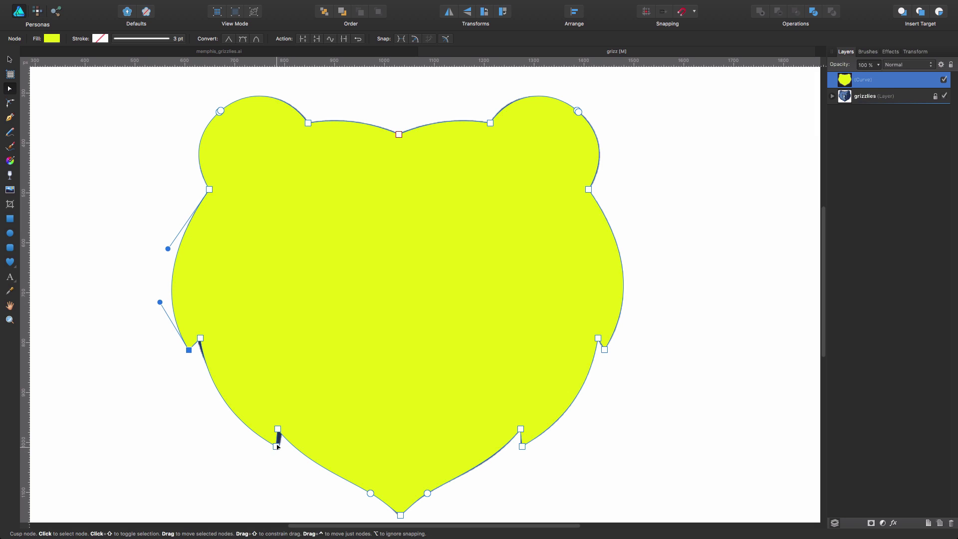
- Reshape the lower-left fur notch by nudging its nodes slightly right
left_click(279, 438)
key("Right")
key("Right")
key("Right")
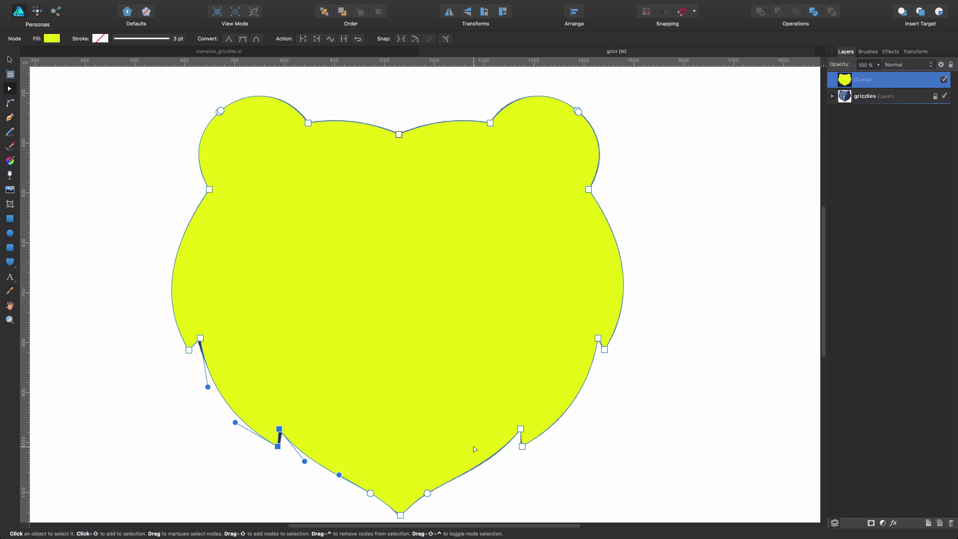
key("Left")
key("Left")
key("Left")
left_click(275, 446, "shift")
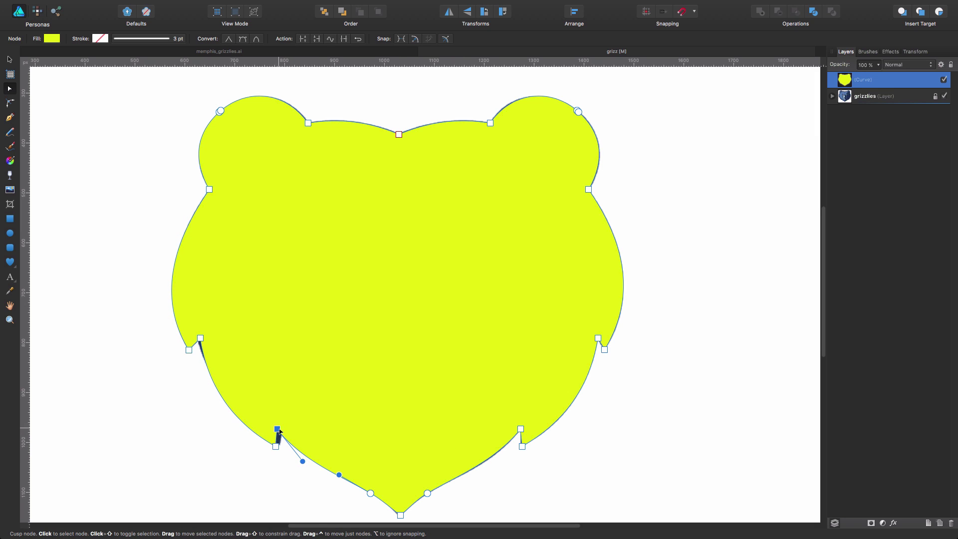
key("Right")
key("Right")
key("Right")
key("Right")
key("Right")
key("Right")
key("Right")
key("Right")
key("Right")
key("Right")
key("Right")
key("Right")
key("Down")
key("Down")
key("Down")
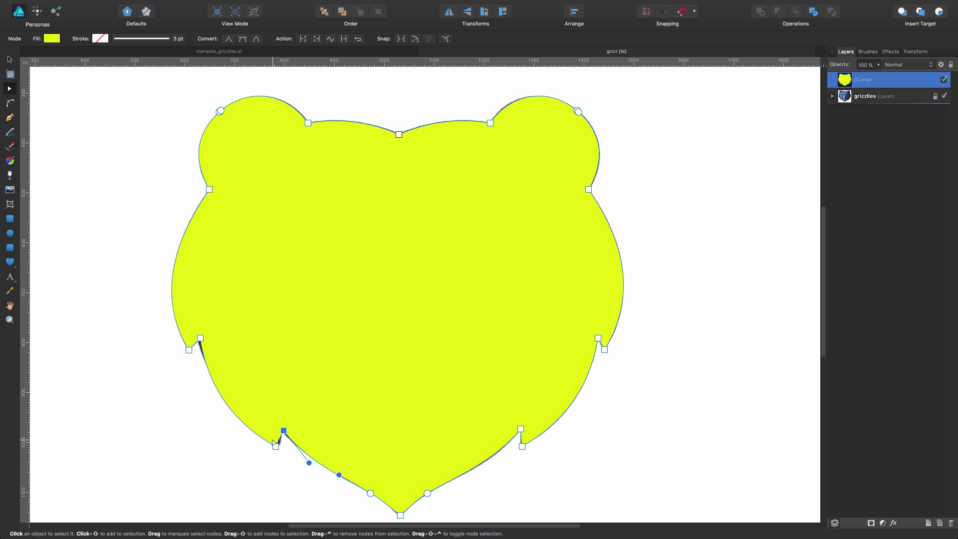
left_click_drag(276, 446, 279, 446)
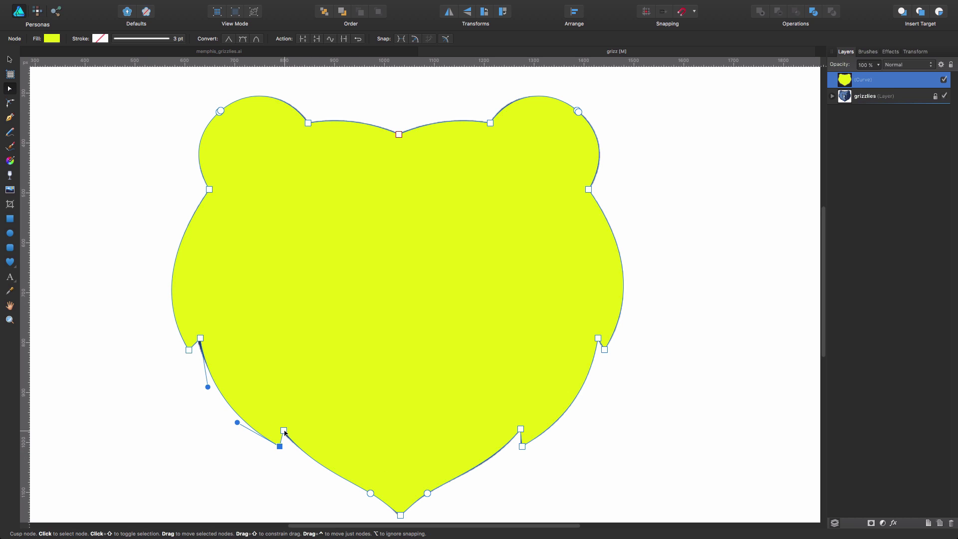
left_click(630, 458)
scroll(632, 456, "down", 2)
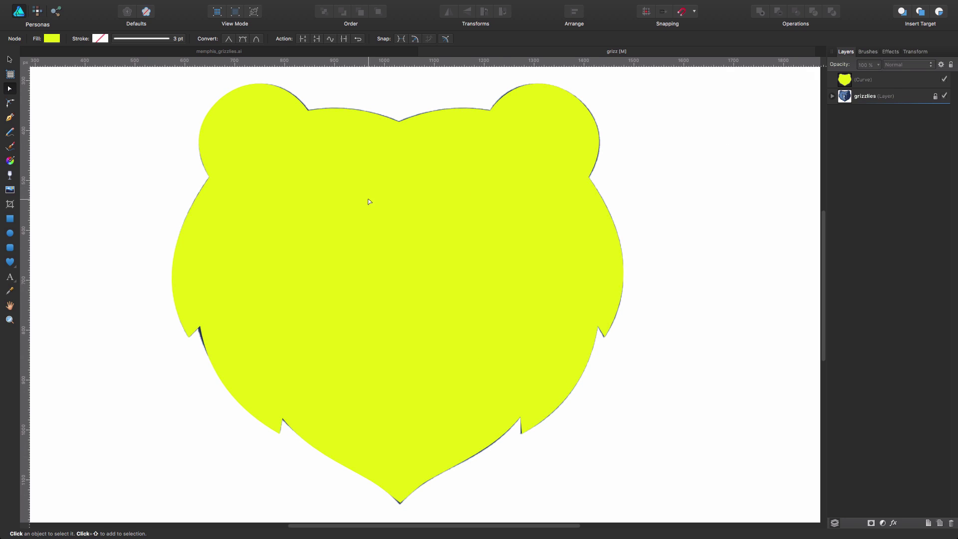
- Move the grizzlies logo left and the head silhouette beside it
key("z")
left_click(466, 238, "alt")
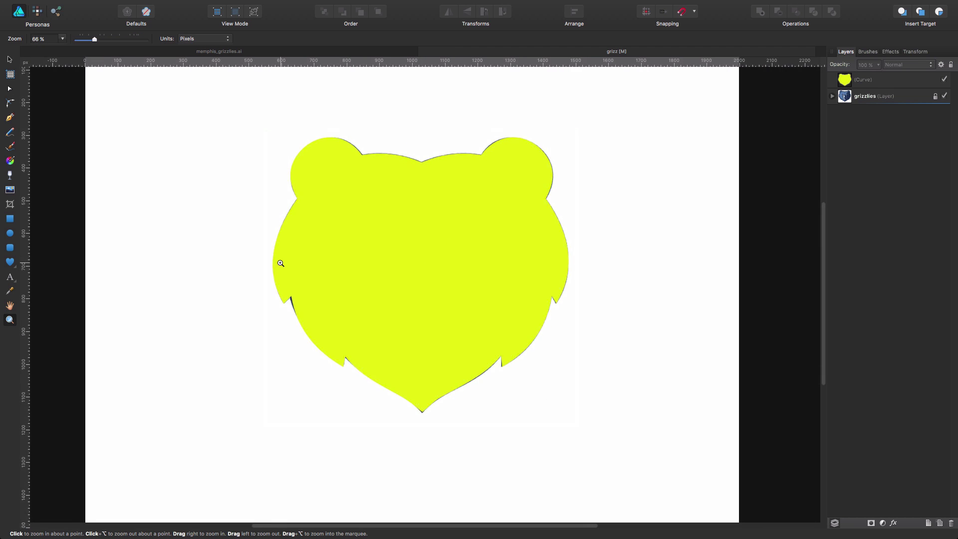
left_click_drag(499, 255, 636, 260)
key("v")
left_click(946, 146)
left_click(892, 94)
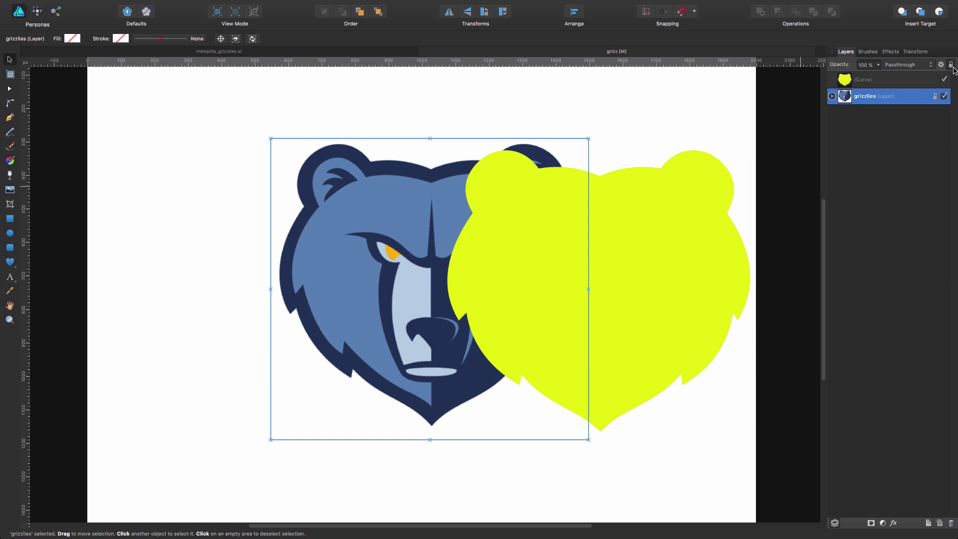
left_click_drag(368, 251, 212, 247)
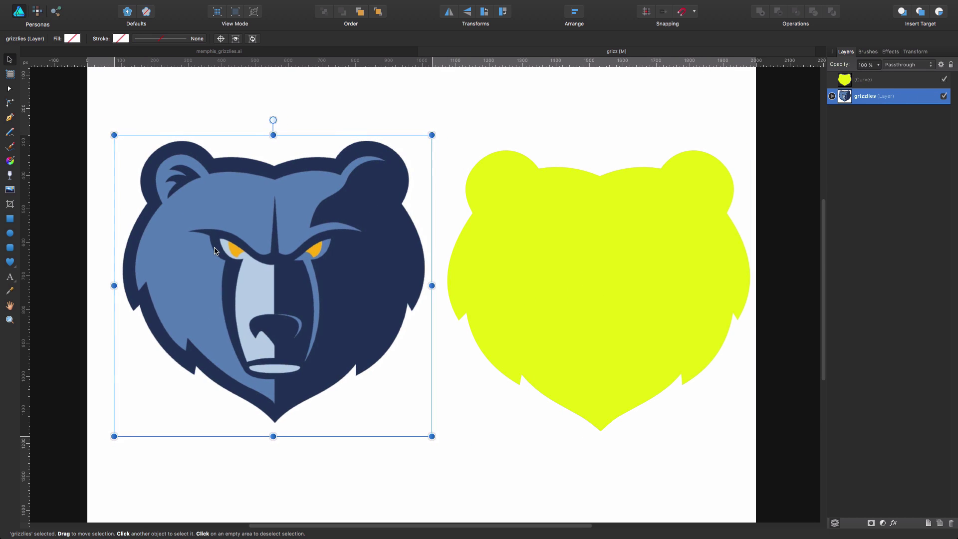
left_click(524, 120)
left_click(571, 227)
left_click_drag(571, 227, 570, 228)
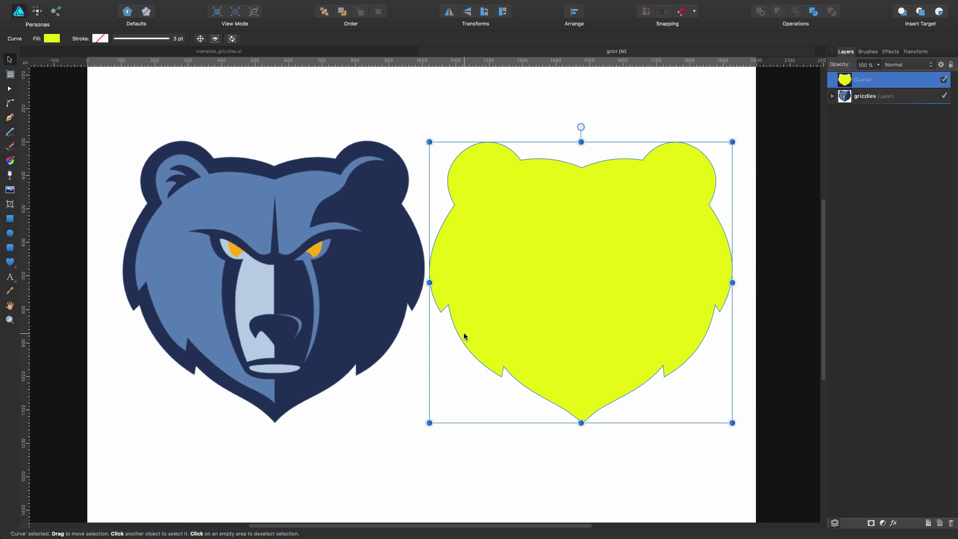
- Eyedrop the logo's dark navy and apply it as the silhouette's fill
left_click(50, 39)
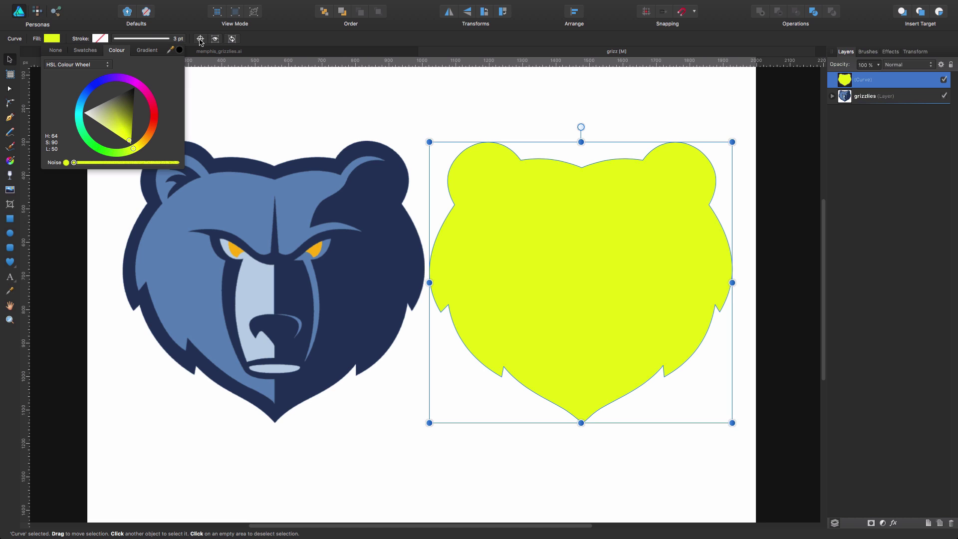
left_click_drag(170, 49, 380, 282)
left_click(179, 50)
left_click(472, 121)
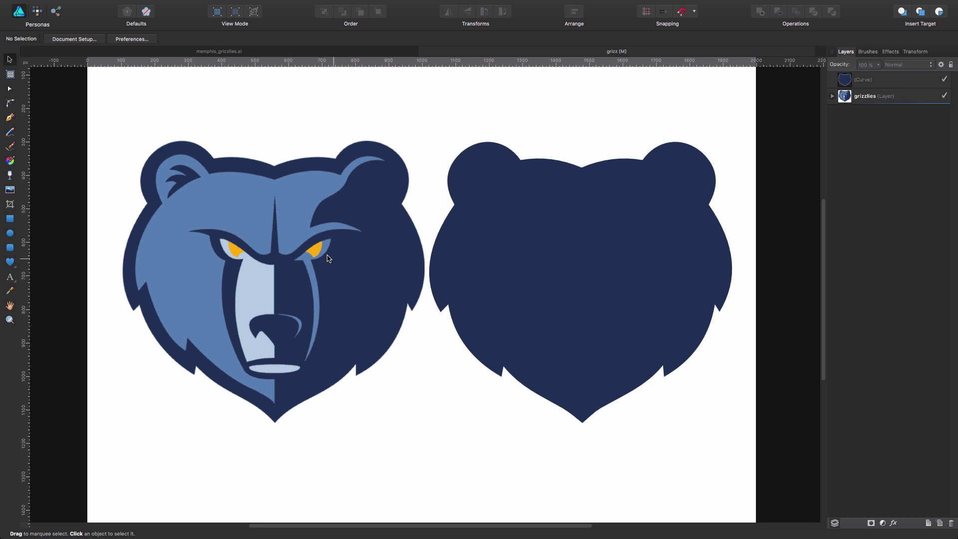
key("p")
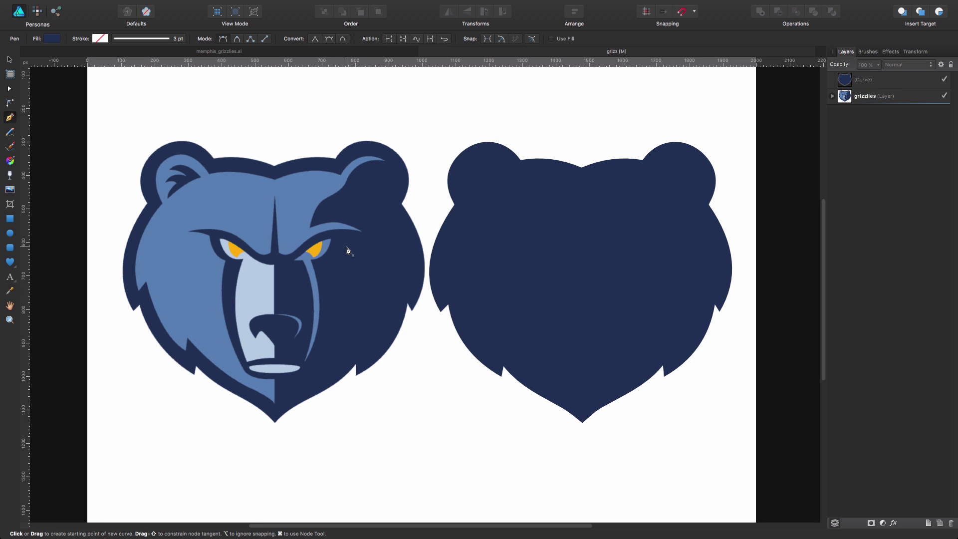
- Start the face trace with Pen nodes along the brow, the right ear edge and between the eyes
left_click(275, 179)
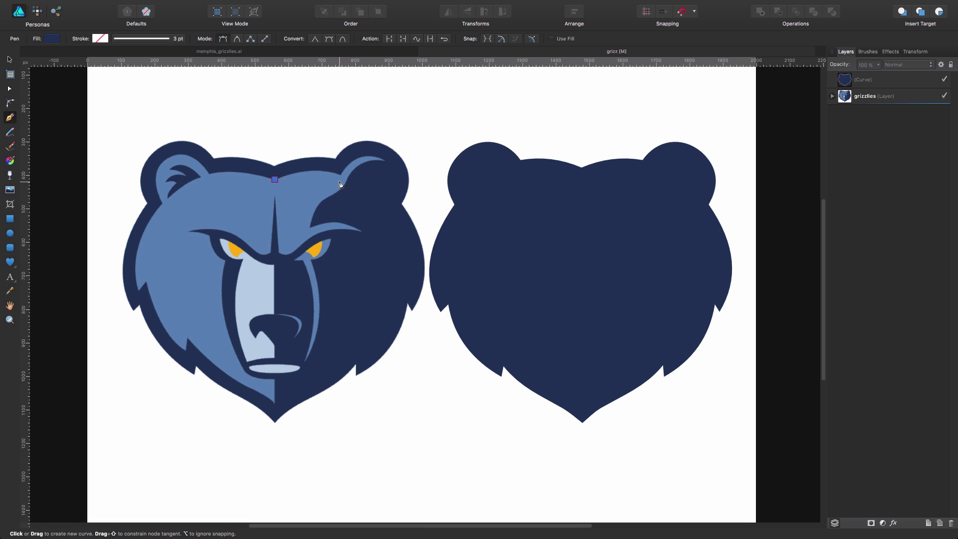
left_click(341, 175)
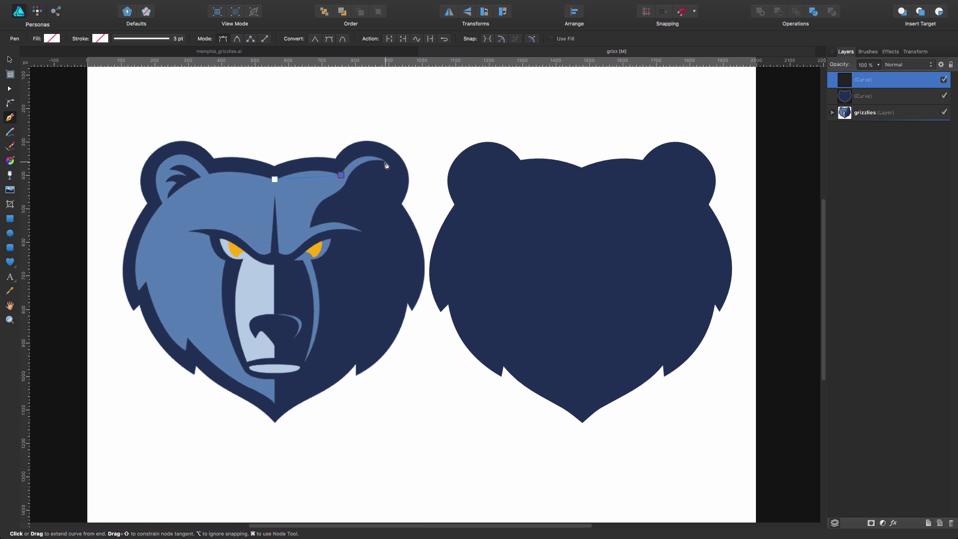
left_click(385, 162)
left_click(341, 188)
left_click(309, 227)
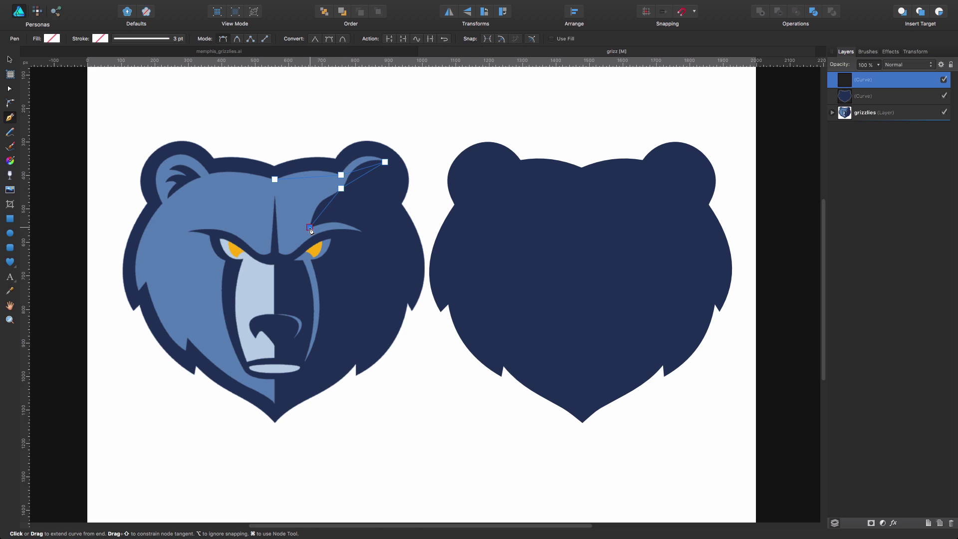
left_click(362, 232)
left_click(278, 252)
left_click(275, 196)
left_click(270, 252)
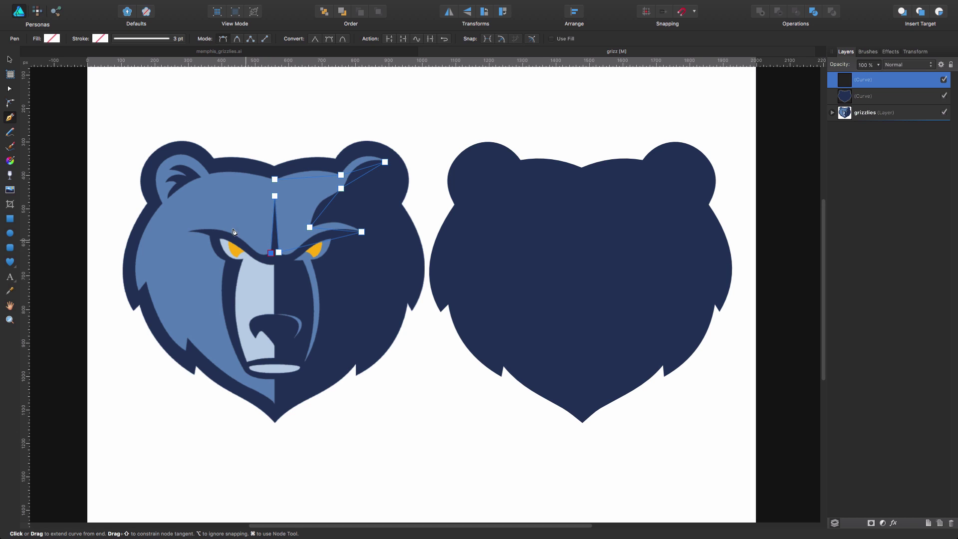
left_click(189, 230)
left_click(225, 262)
- Continue the trace down to the chin, up the left cheek and ear, and close the curve
left_click(246, 372)
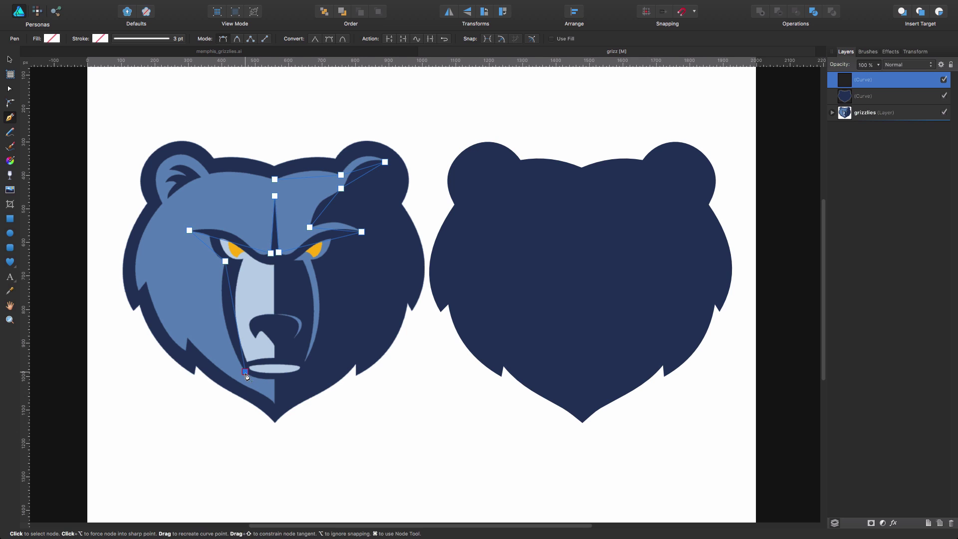
left_click_drag(275, 380, 275, 409)
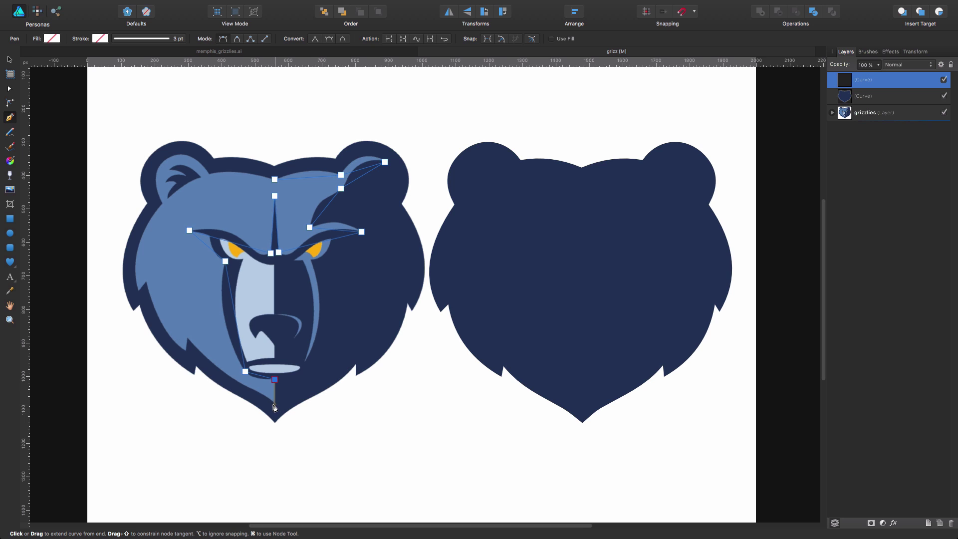
left_click(274, 404)
left_click(188, 339)
left_click(186, 349)
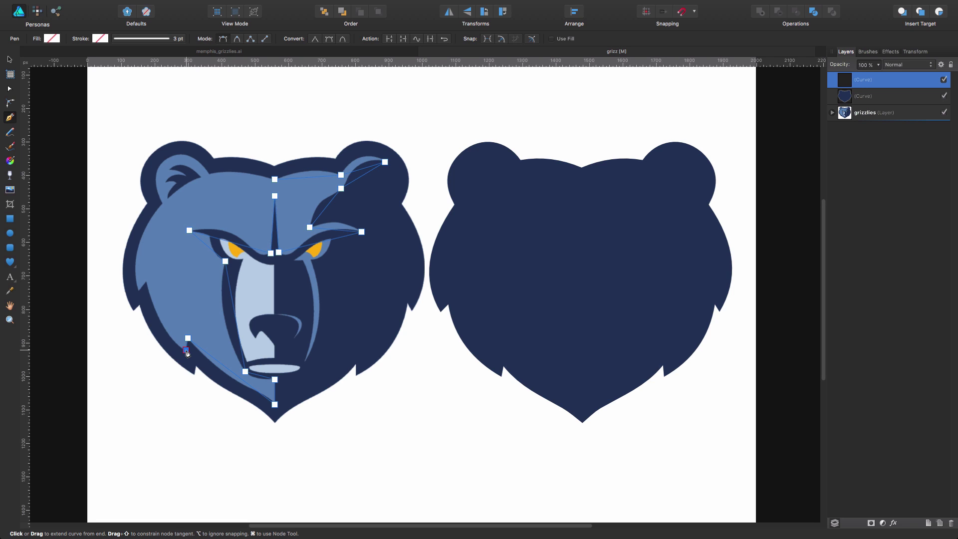
left_click(145, 282)
left_click(140, 291)
left_click(162, 204)
left_click(166, 159)
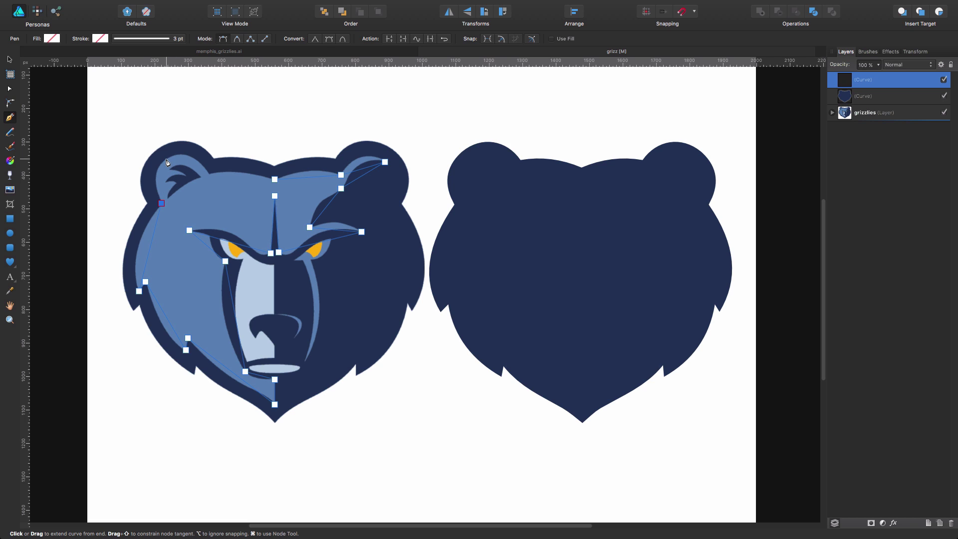
left_click(209, 174)
left_click(275, 180)
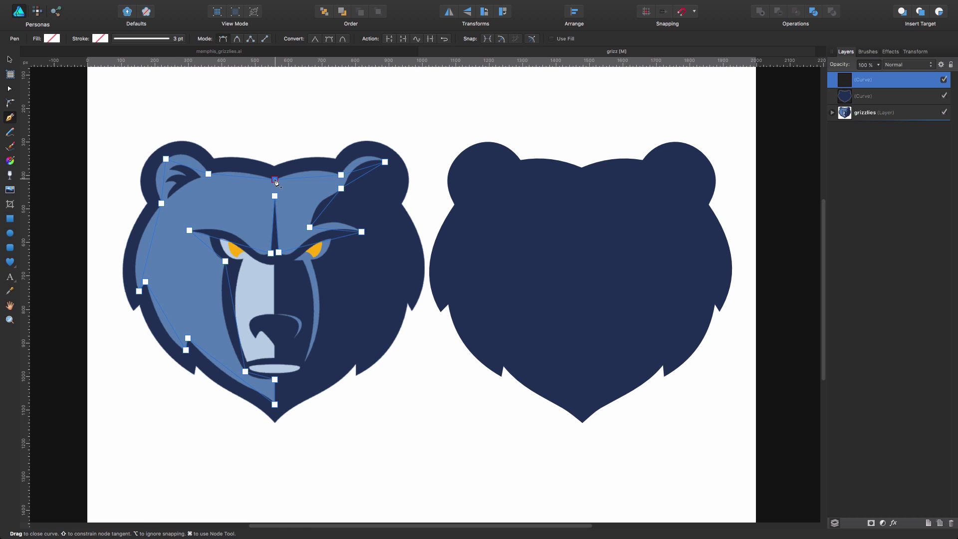
left_click(53, 39)
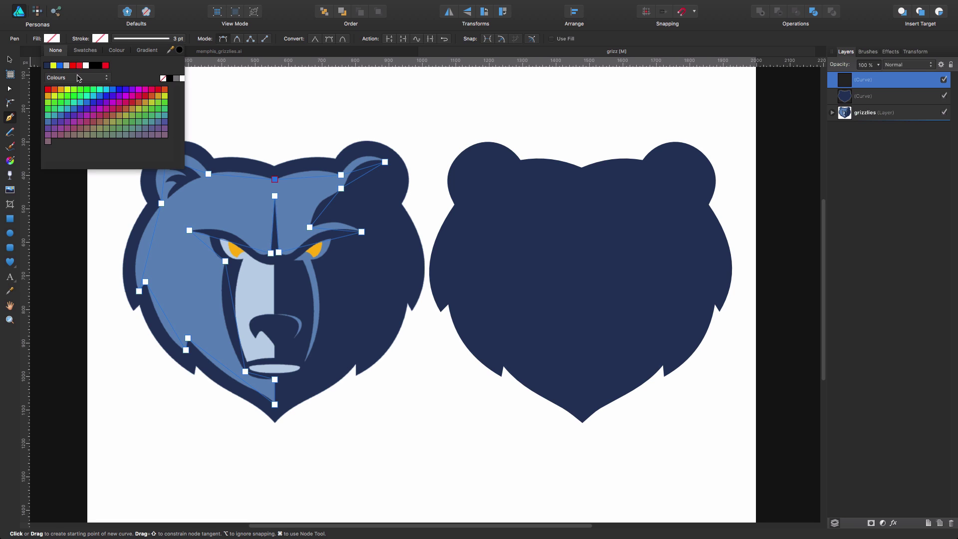
- Give the traced face shape a bright green fill at 55% opacity
left_click(93, 91)
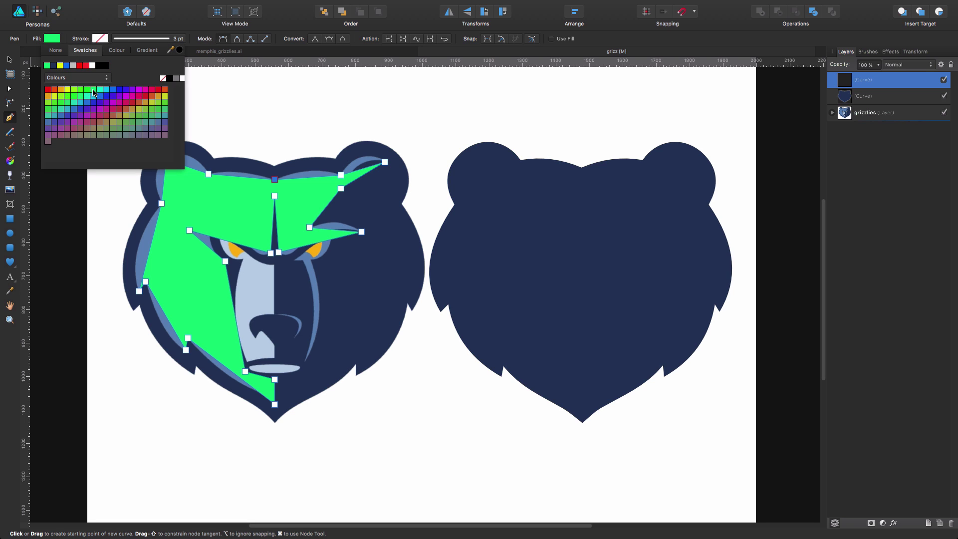
key("v")
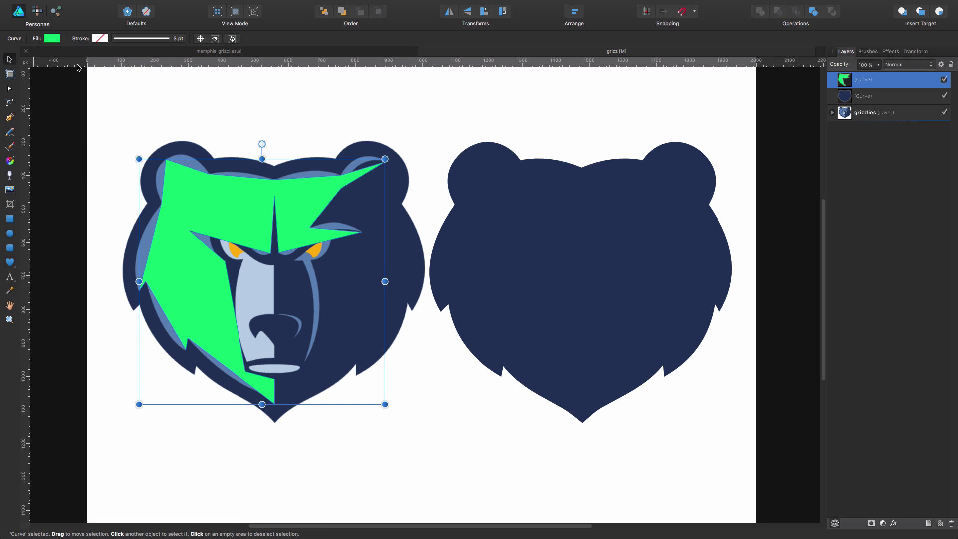
left_click(878, 64)
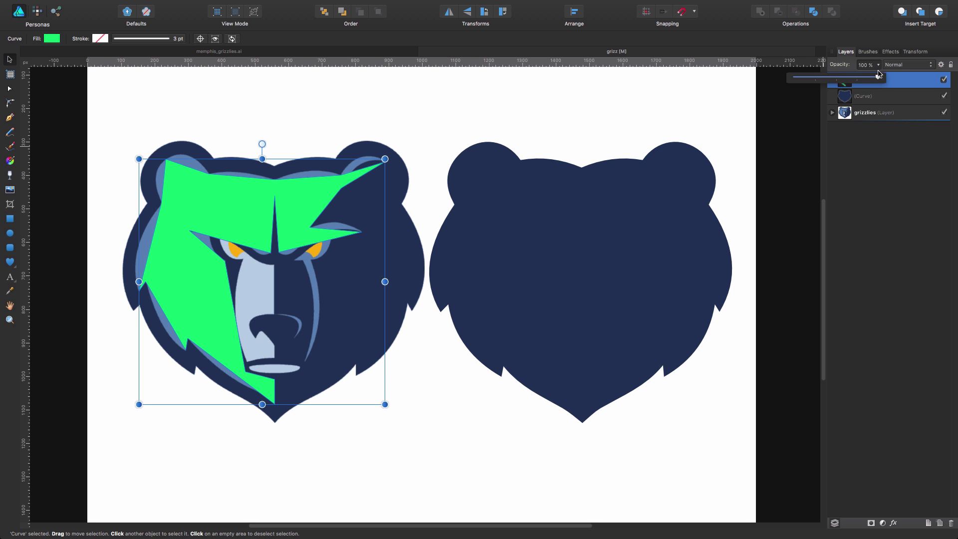
left_click_drag(879, 78, 841, 80)
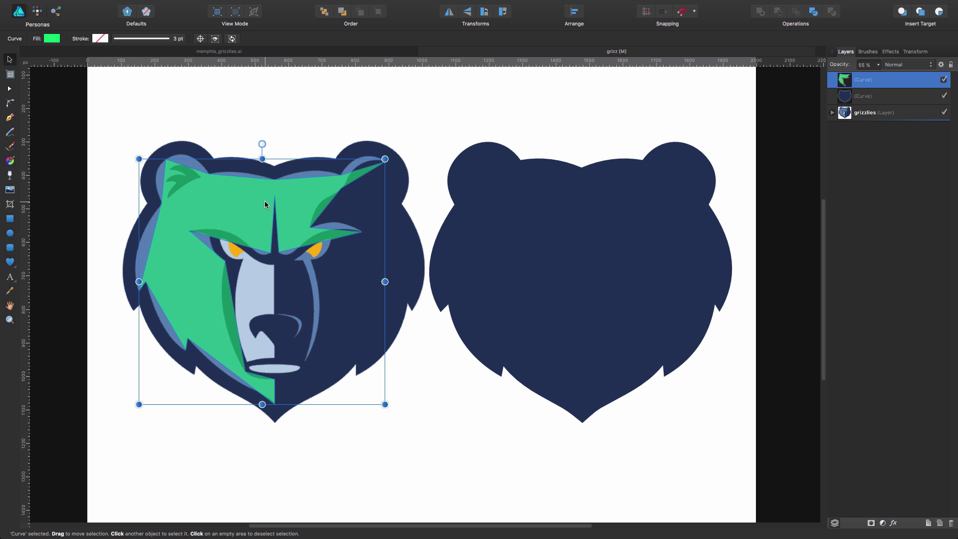
key("a")
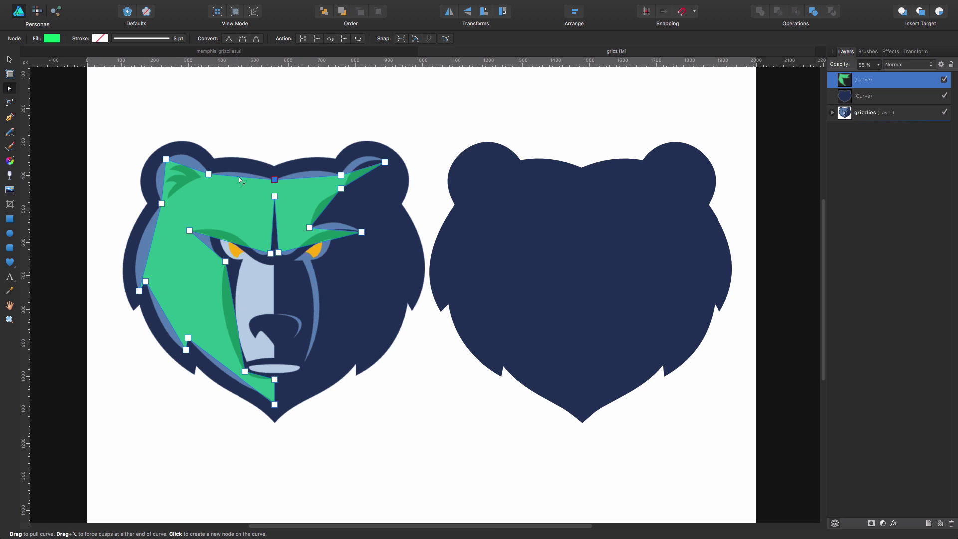
- Bend the green shape's top edge into curves and add a node shaping the right ear
left_click_drag(240, 173, 240, 173)
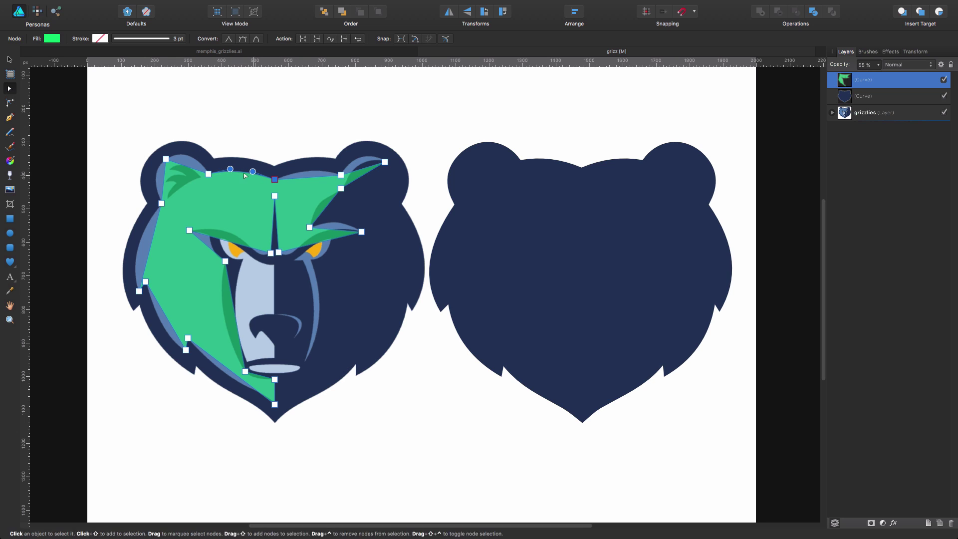
left_click_drag(242, 174, 243, 175)
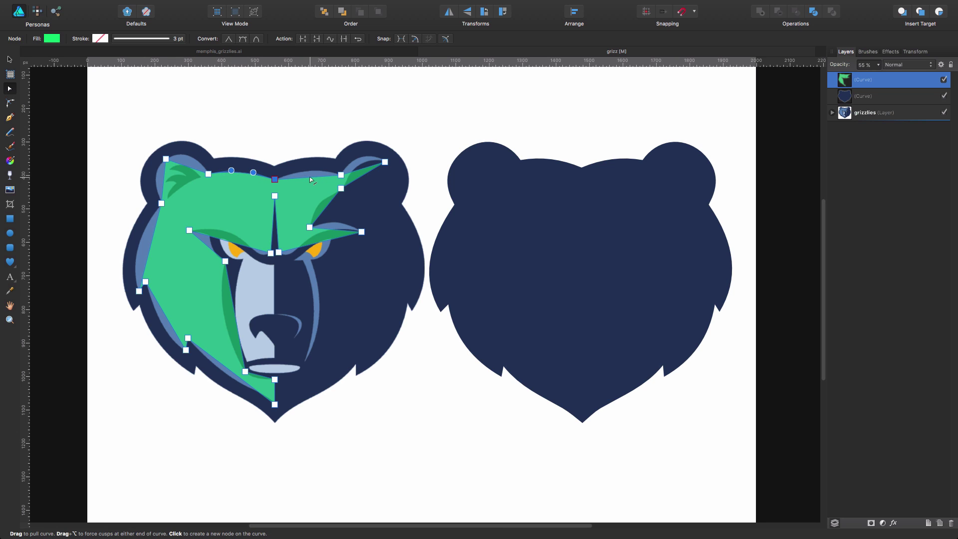
left_click_drag(309, 177, 355, 171)
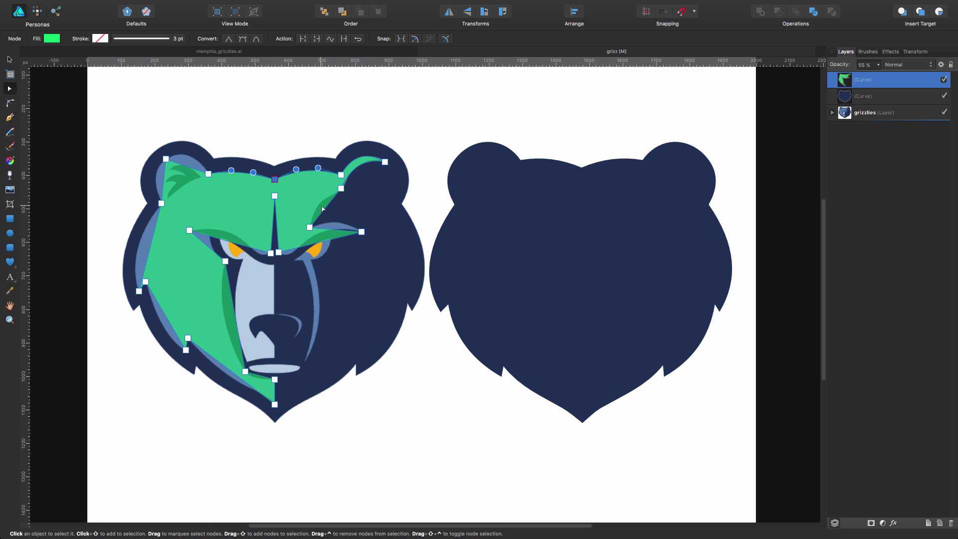
left_click_drag(325, 211, 321, 205)
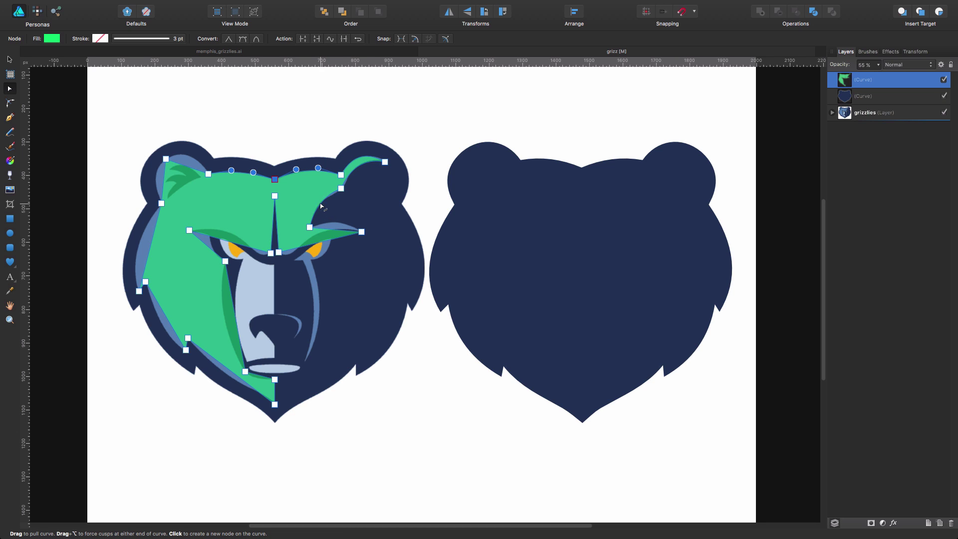
scroll(341, 197, "up", 8)
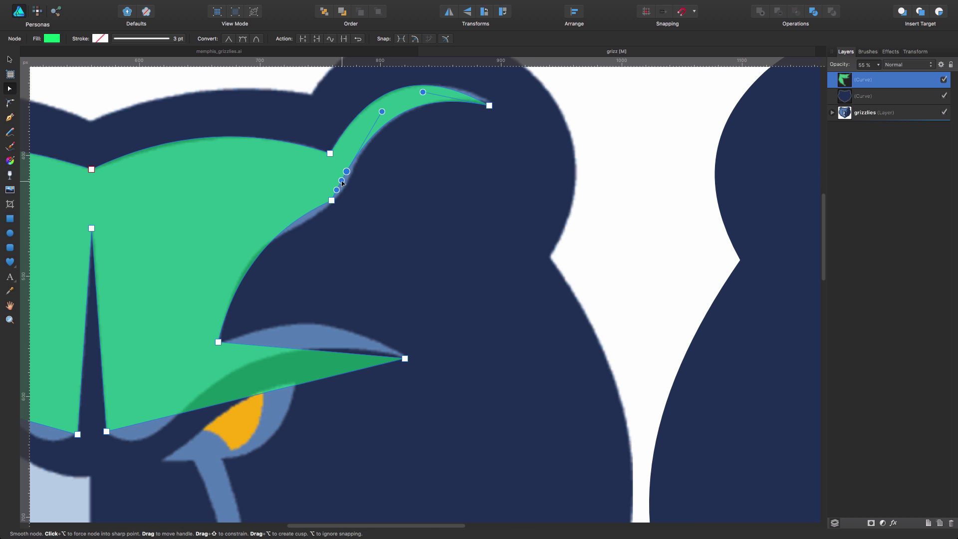
left_click(346, 183)
left_click_drag(346, 183, 350, 198)
left_click_drag(348, 101, 369, 125)
left_click_drag(347, 171, 349, 178)
- Refine the curve at the ear base and arch the edges above the right eye
left_click(335, 202)
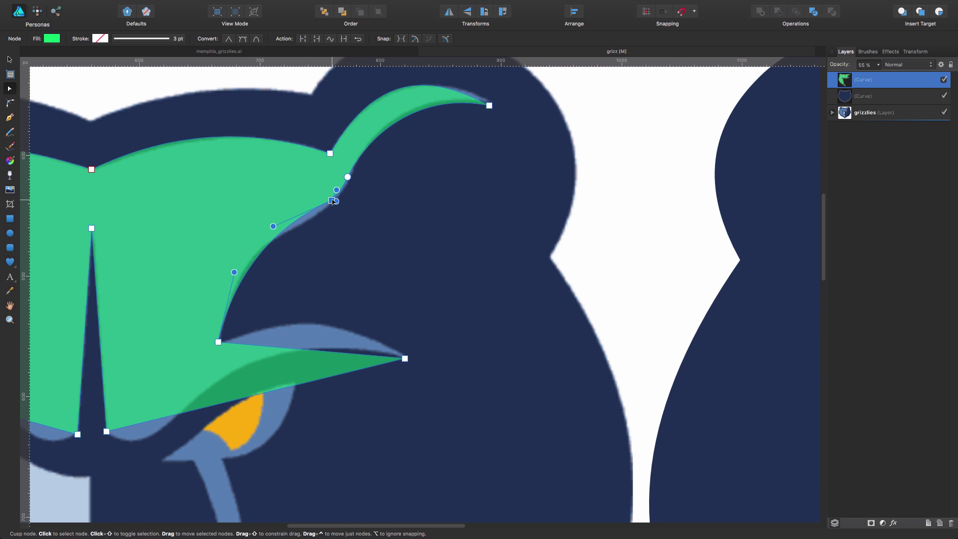
left_click(259, 258)
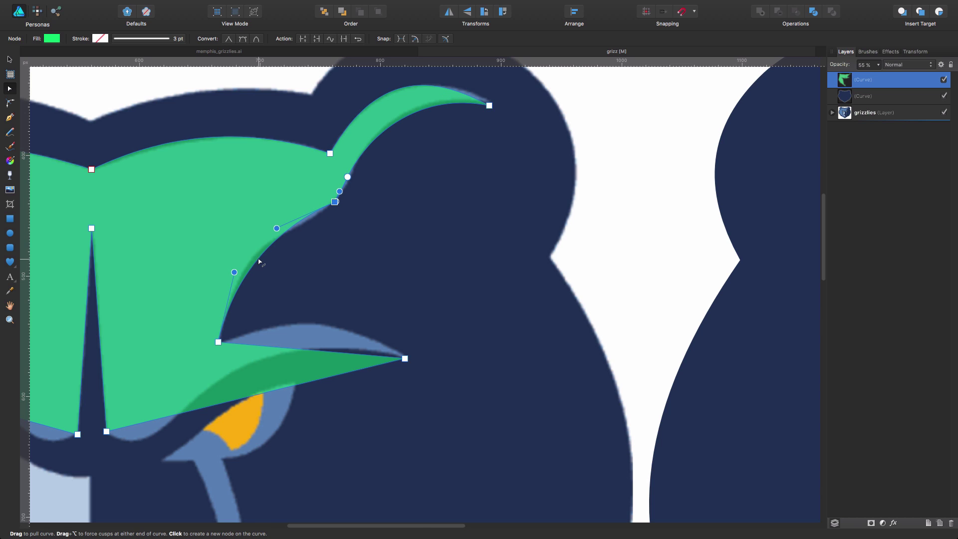
left_click_drag(256, 260, 251, 259)
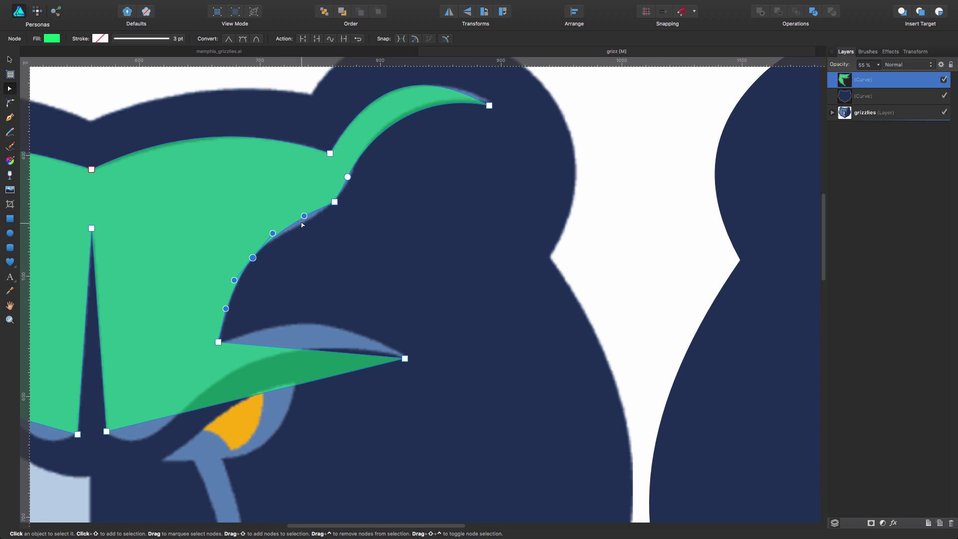
left_click_drag(304, 215, 305, 223)
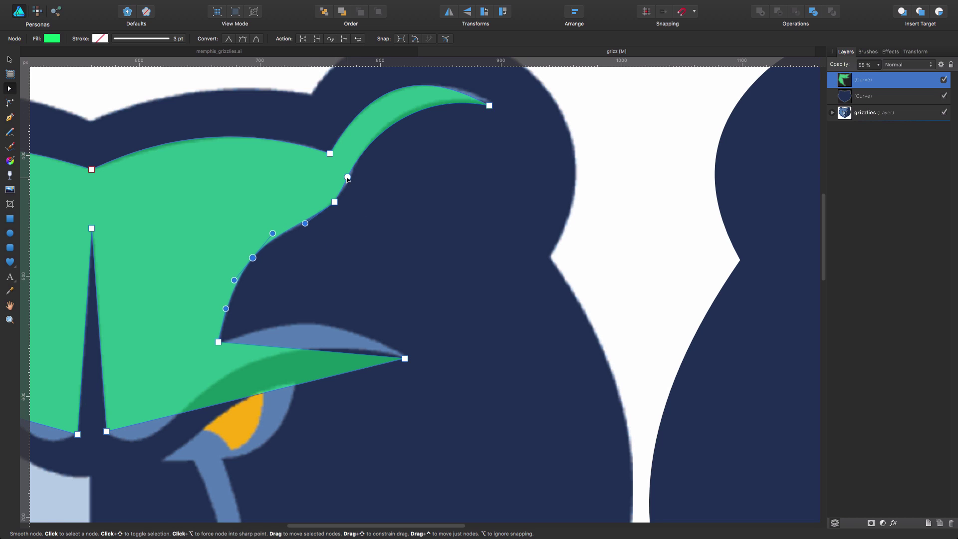
left_click(348, 177)
left_click_drag(347, 177, 349, 178)
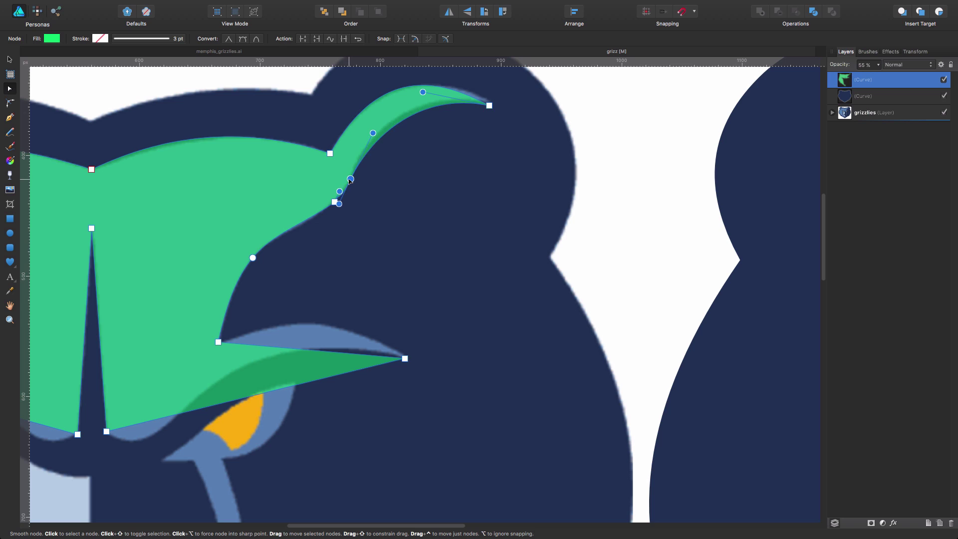
left_click_drag(372, 130, 372, 124)
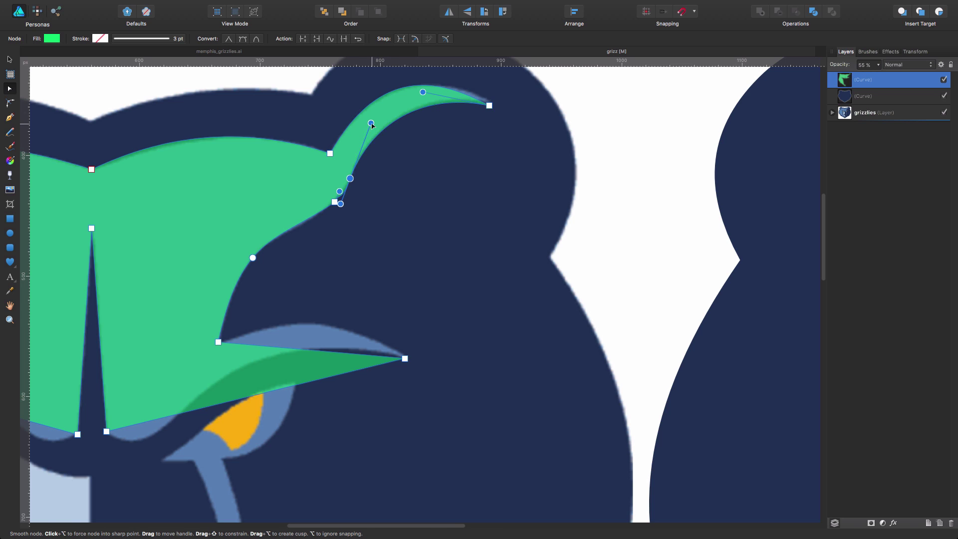
left_click_drag(304, 352, 315, 326)
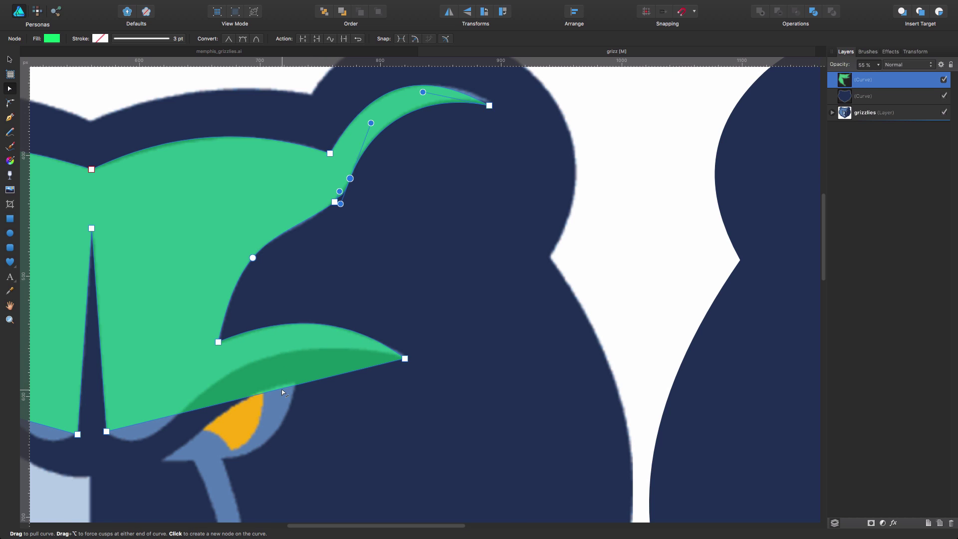
left_click(181, 415)
left_click_drag(282, 388, 279, 358)
- Curve the edge between the brows downward and bend the right brow edge over the right eye
scroll(389, 284, "down", 5)
scroll(389, 284, "left", 5)
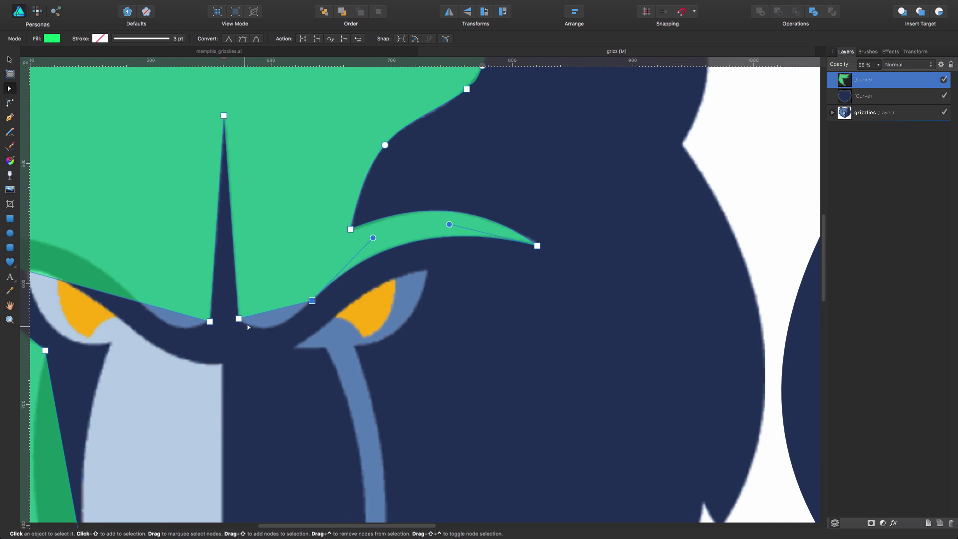
left_click_drag(274, 310, 272, 329)
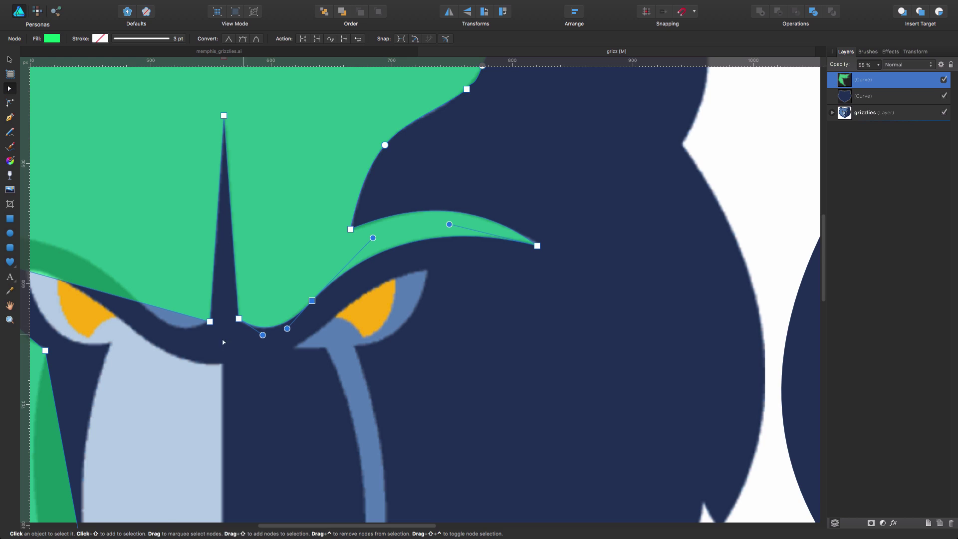
scroll(156, 346, "left", 10)
scroll(157, 346, "down", 1)
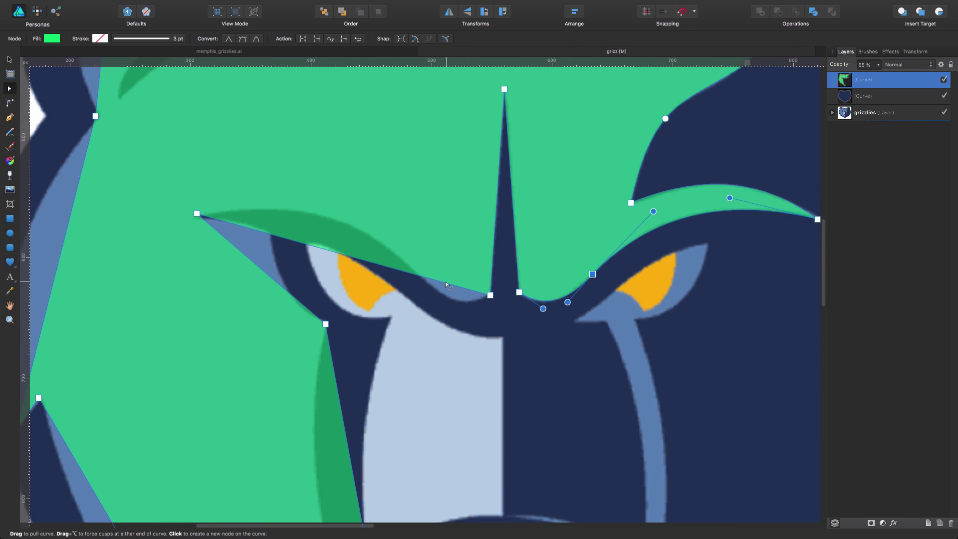
left_click(419, 277)
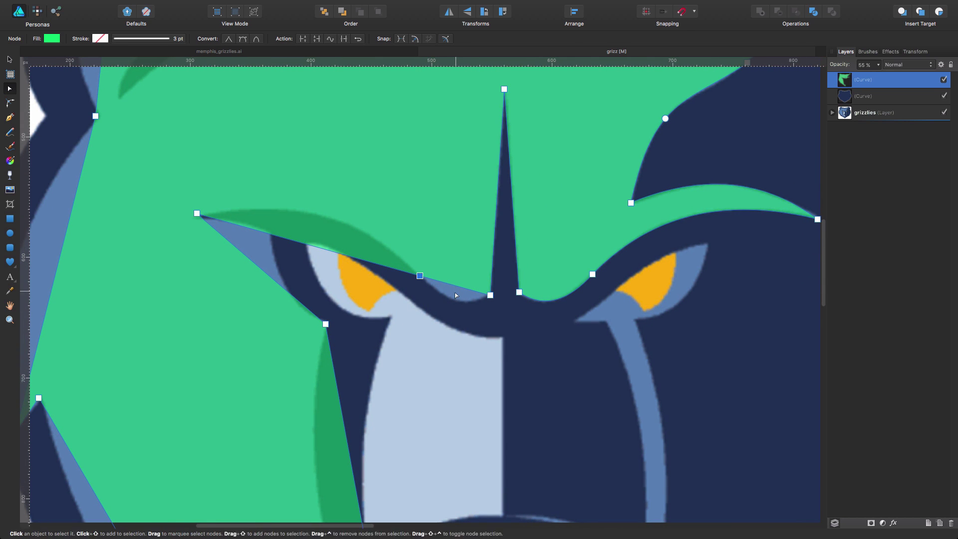
left_click_drag(450, 284, 455, 302)
- Arch the left brow edges, adding a node so the edge follows the left eye's outline
left_click_drag(331, 250, 335, 222)
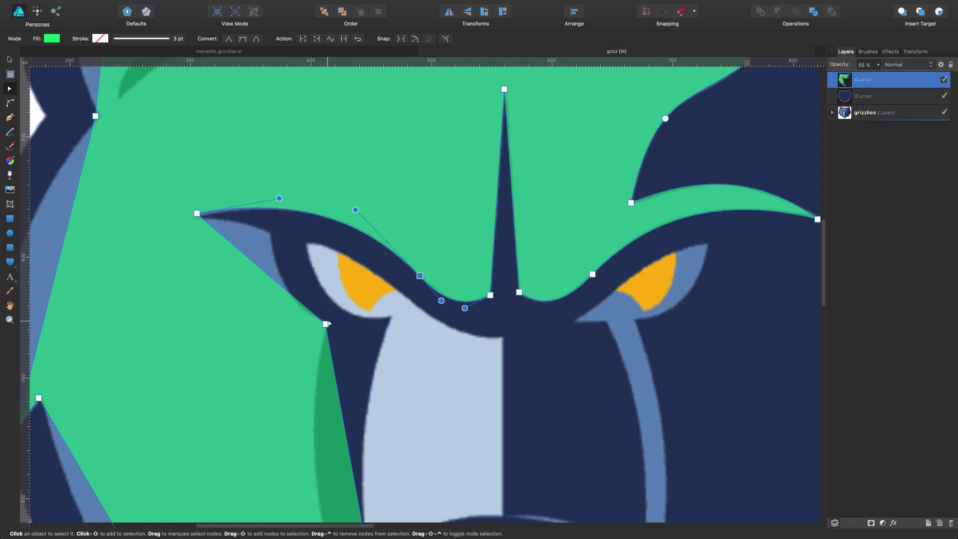
left_click(245, 258)
left_click_drag(246, 258, 267, 231)
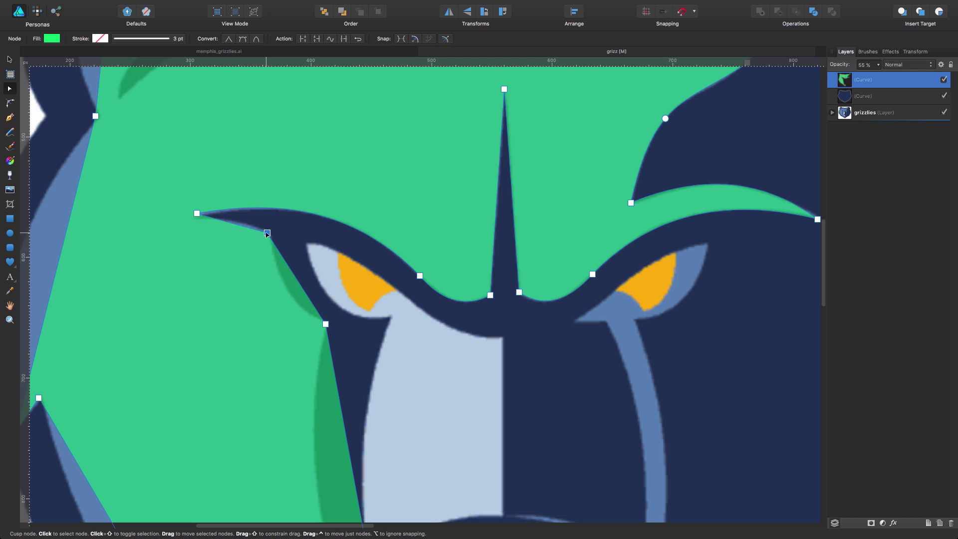
left_click_drag(300, 283, 288, 289)
left_click_drag(243, 229, 245, 222)
scroll(390, 418, "down", 8)
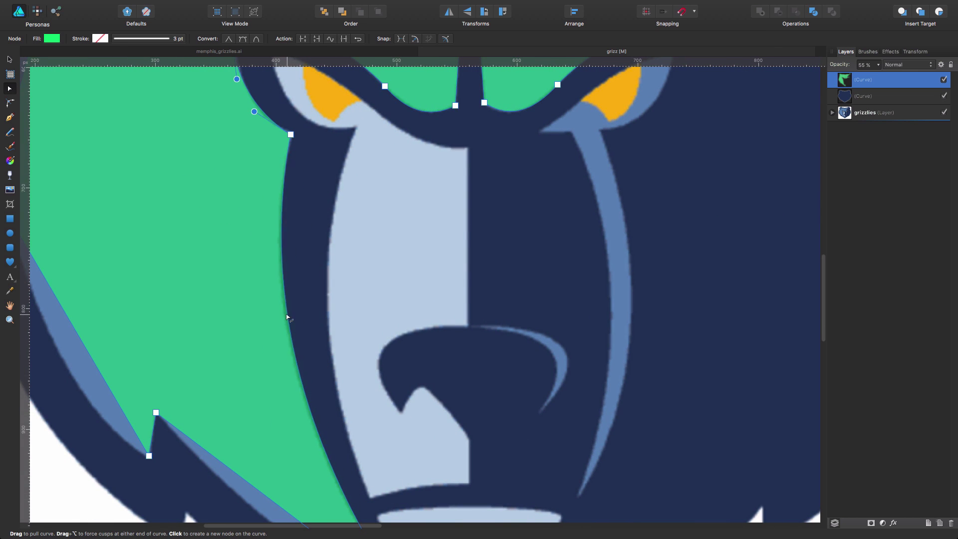
- Pull the lower edge toward the chin and curve the lower left cheek with a new node
key("space")
scroll(434, 385, "down", 8)
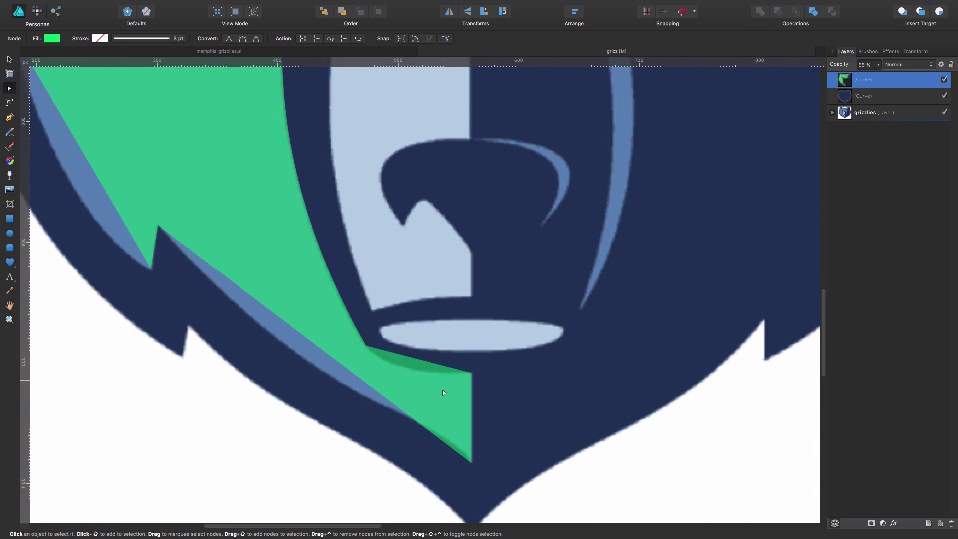
left_click_drag(415, 362, 411, 371)
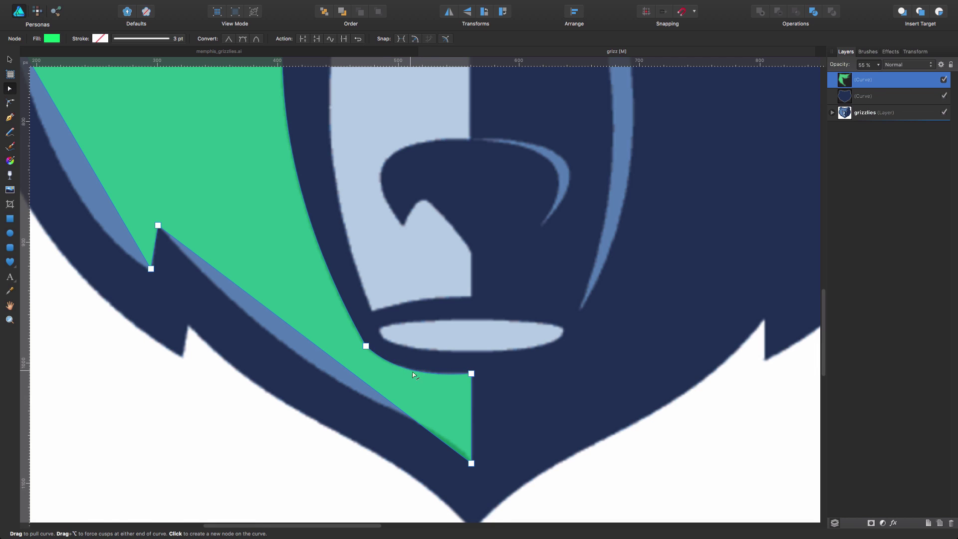
left_click_drag(294, 328, 290, 344)
left_click(342, 385)
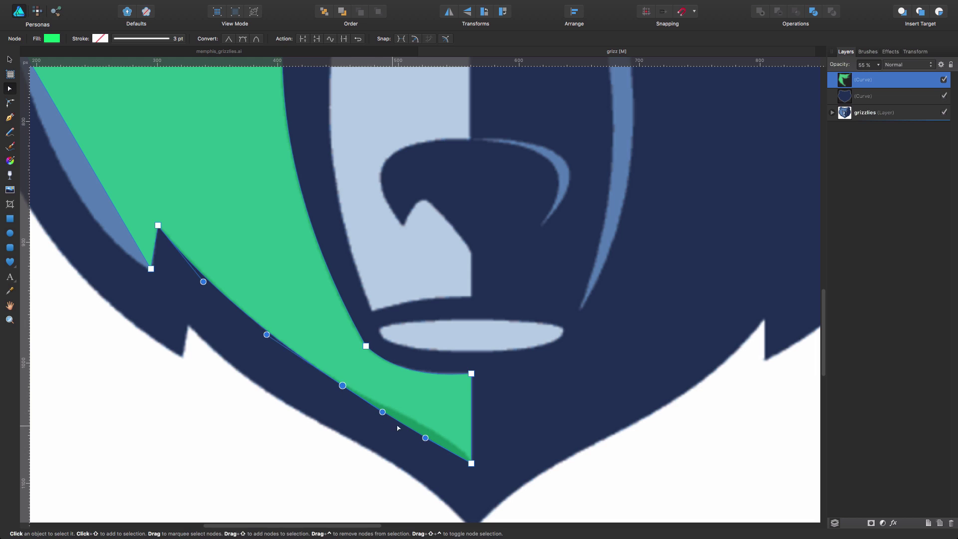
left_click_drag(418, 424, 415, 426)
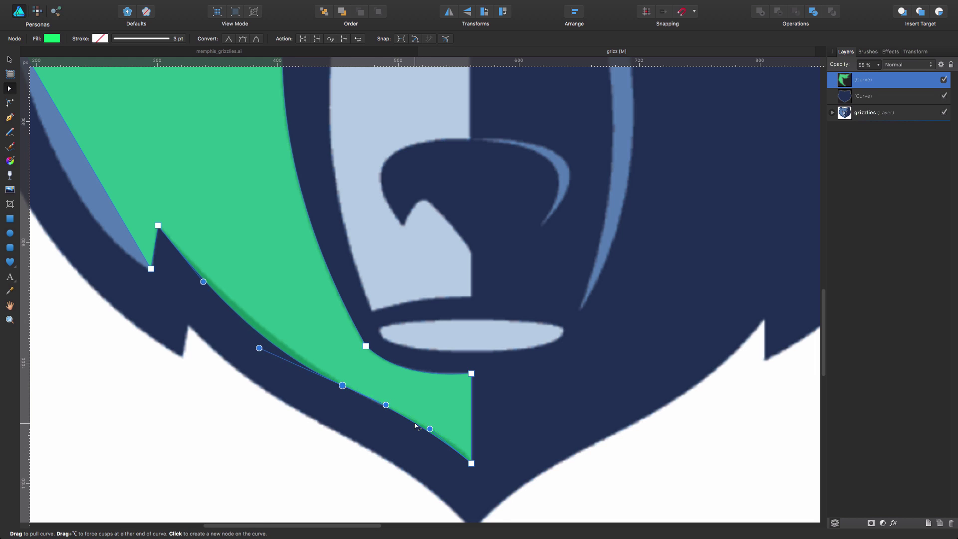
- Curve the left cheek, left side and left ear edges along the dark outline
scroll(444, 255, "left", 10)
scroll(445, 254, "up", 4)
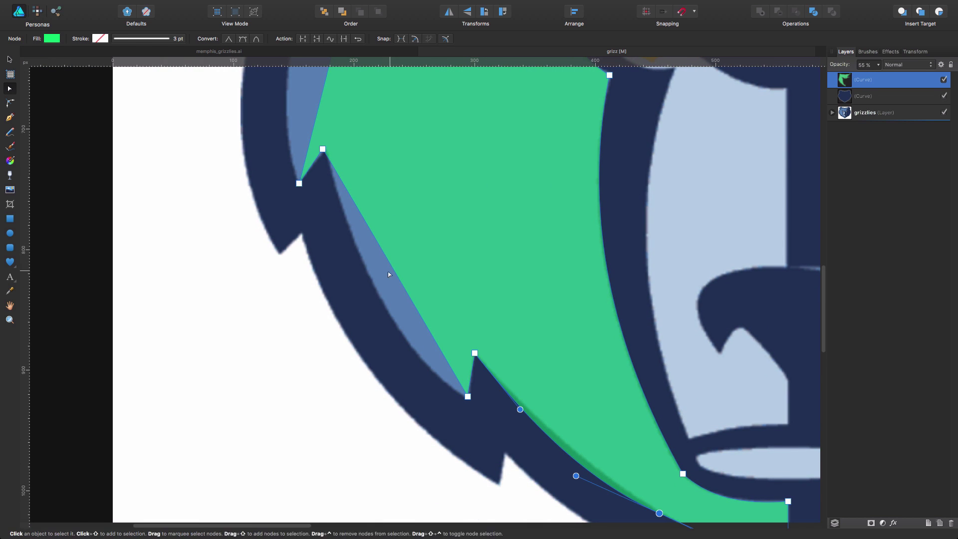
left_click_drag(389, 274, 387, 311)
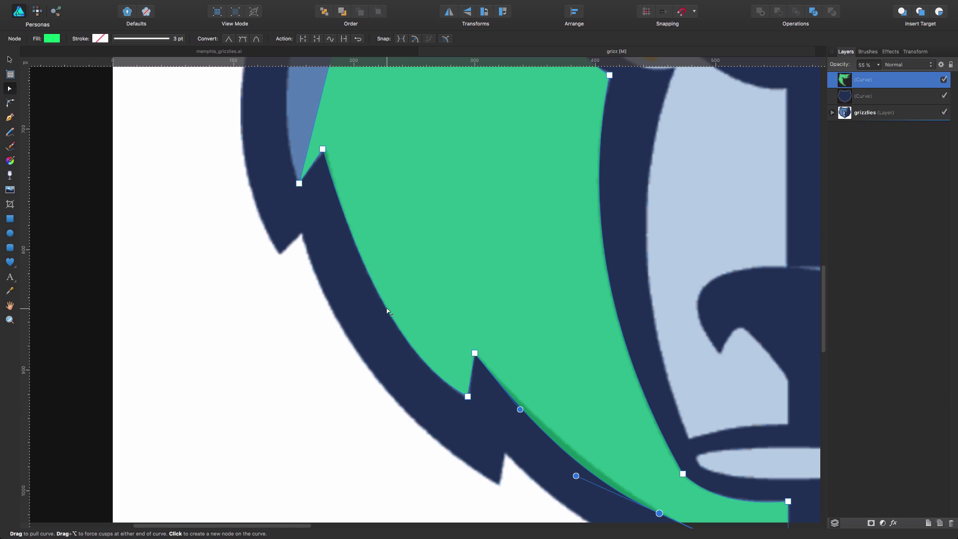
scroll(394, 130, "up", 8)
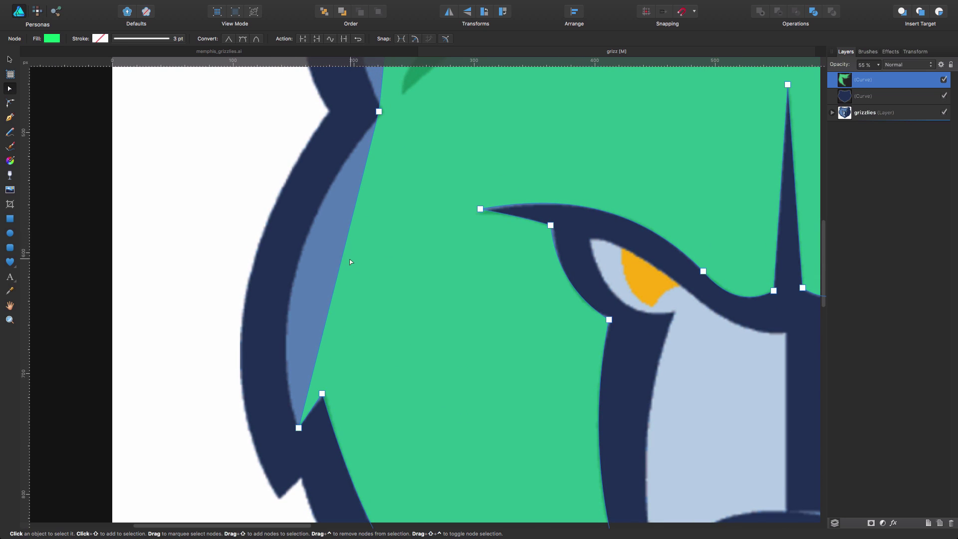
left_click_drag(341, 270, 295, 274)
scroll(378, 336, "up", 5)
scroll(378, 337, "up", 2)
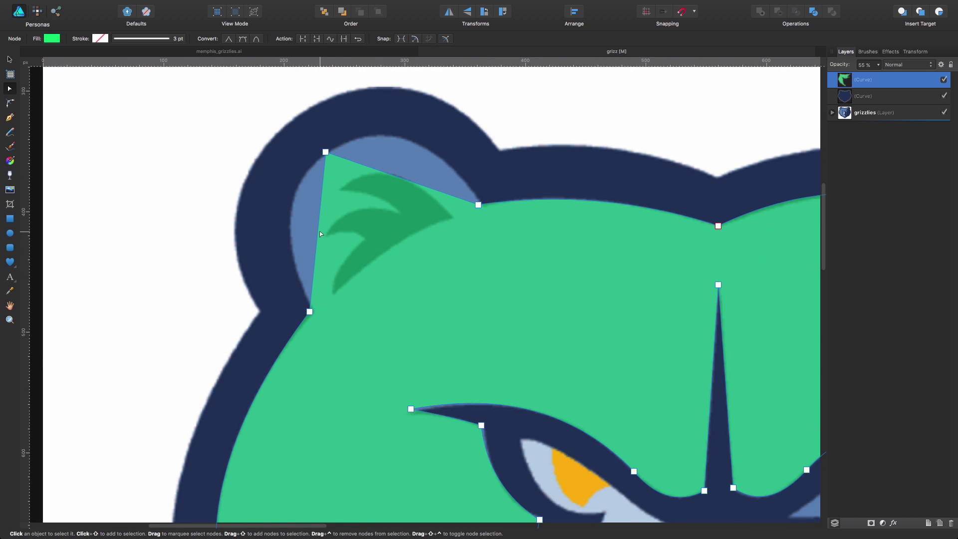
left_click_drag(318, 220, 293, 222)
left_click_drag(403, 183, 397, 139)
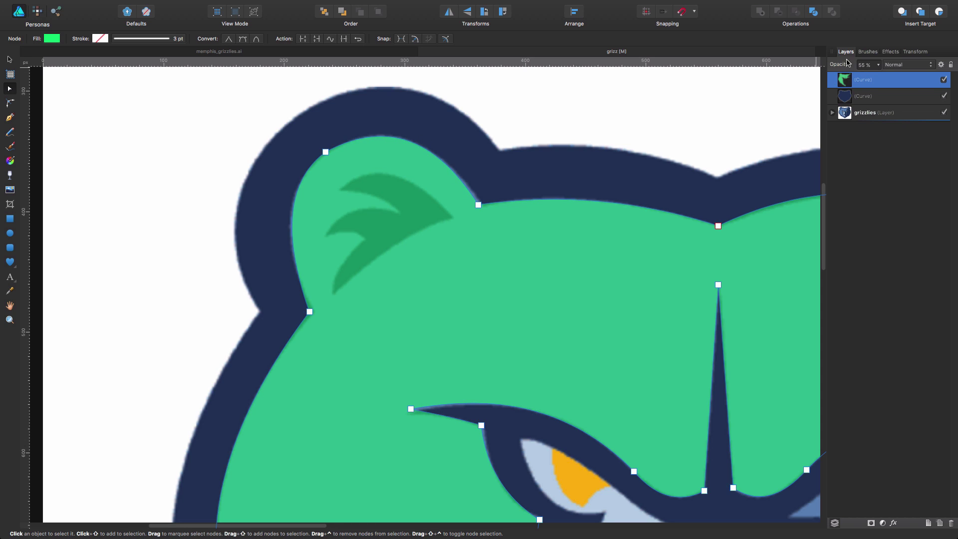
- Hide the original grizzlies layer and change the traced shape's fill to magenta
left_click(945, 114)
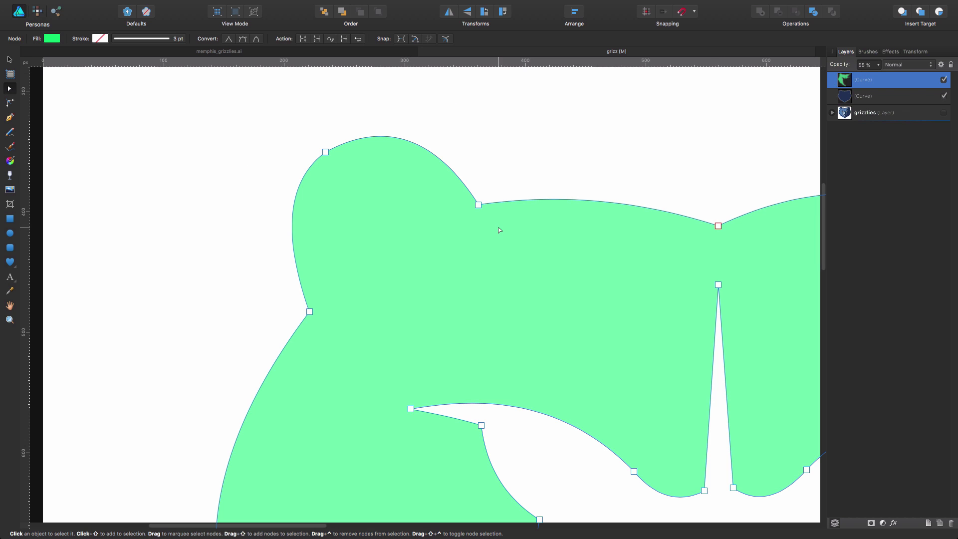
scroll(499, 230, "down", 5)
scroll(470, 144, "down", 3)
scroll(471, 144, "right", 3)
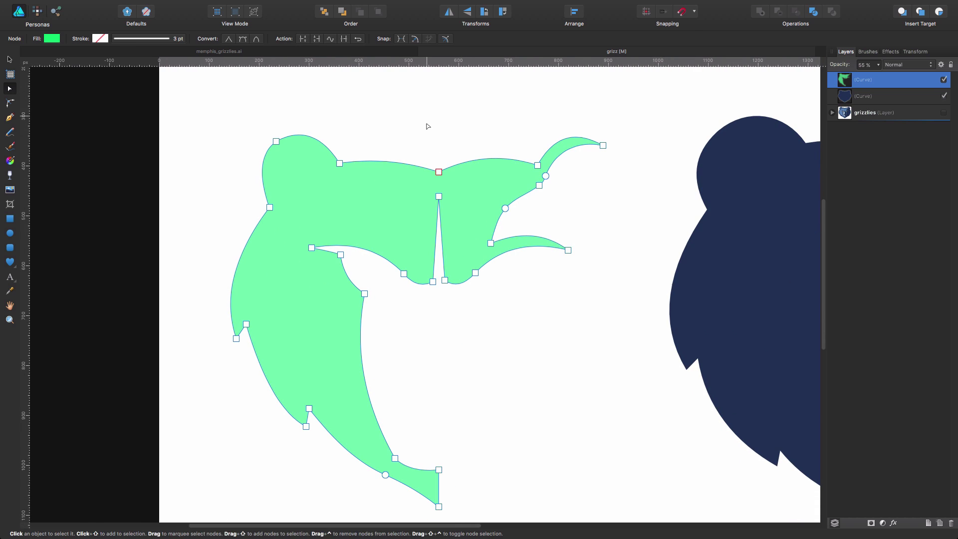
left_click(591, 310)
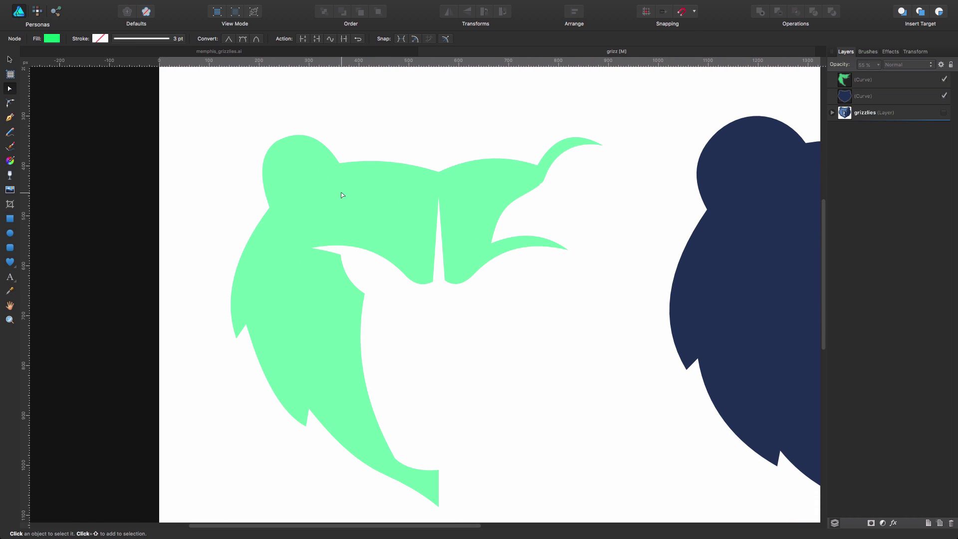
left_click(342, 195)
left_click(52, 40)
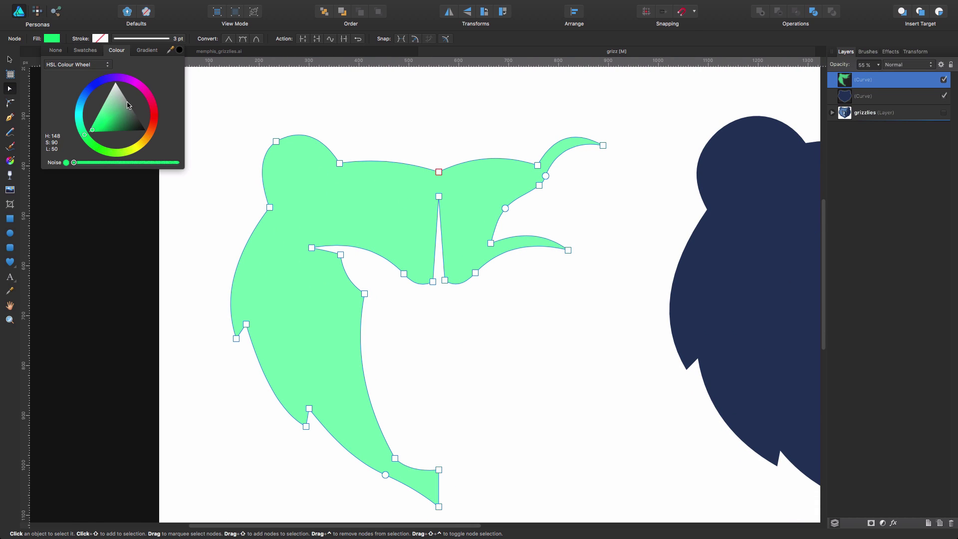
left_click(143, 89)
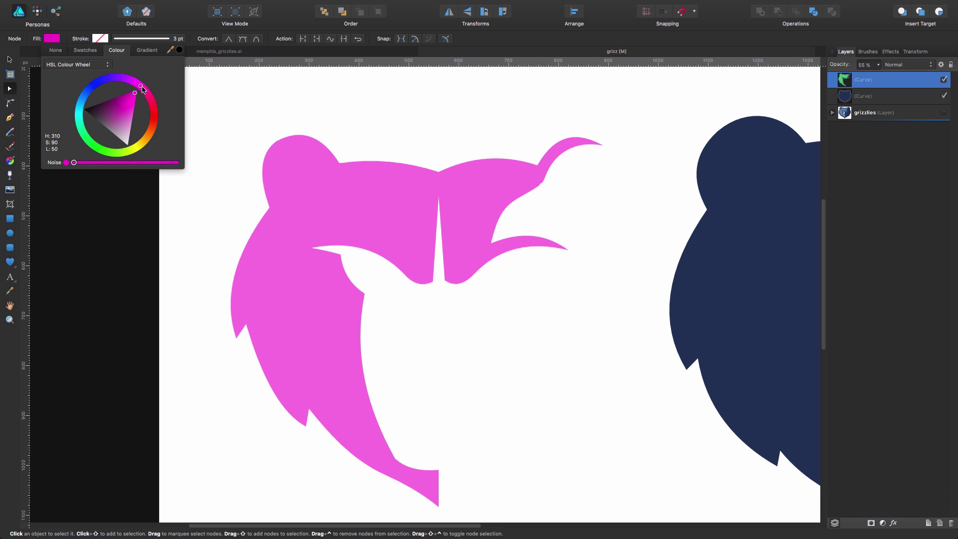
left_click(404, 145)
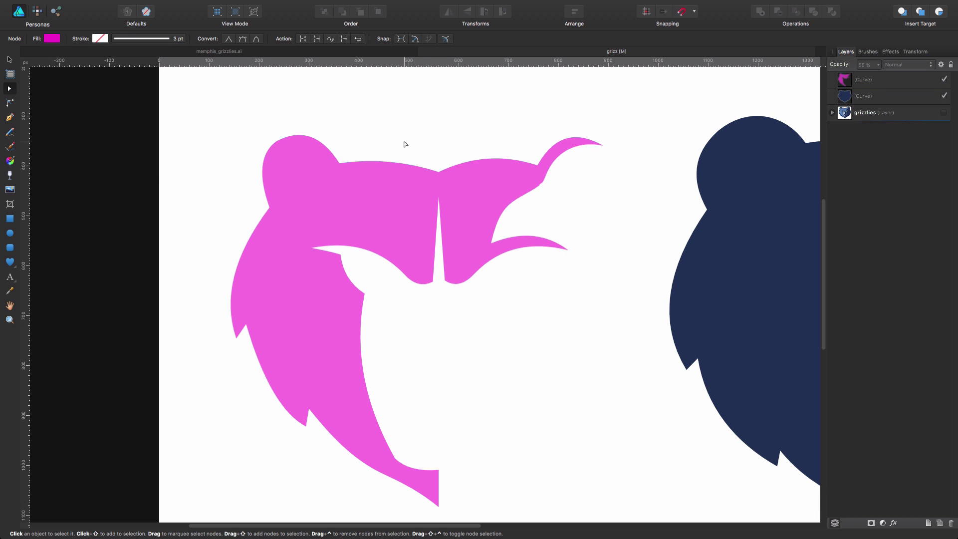
- Round the ear corner and the corner where the right brow meets the muzzle with the Corner tool
left_click(278, 145)
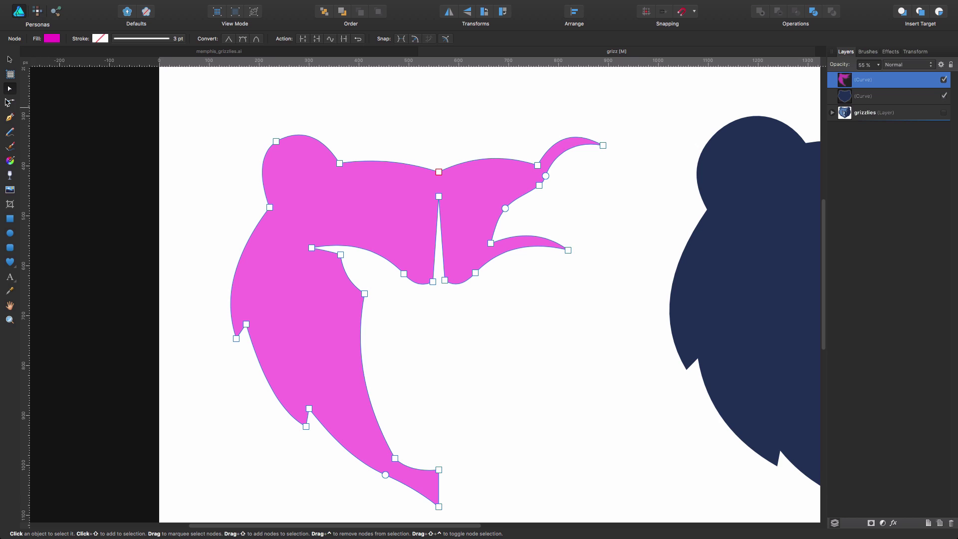
left_click(9, 102)
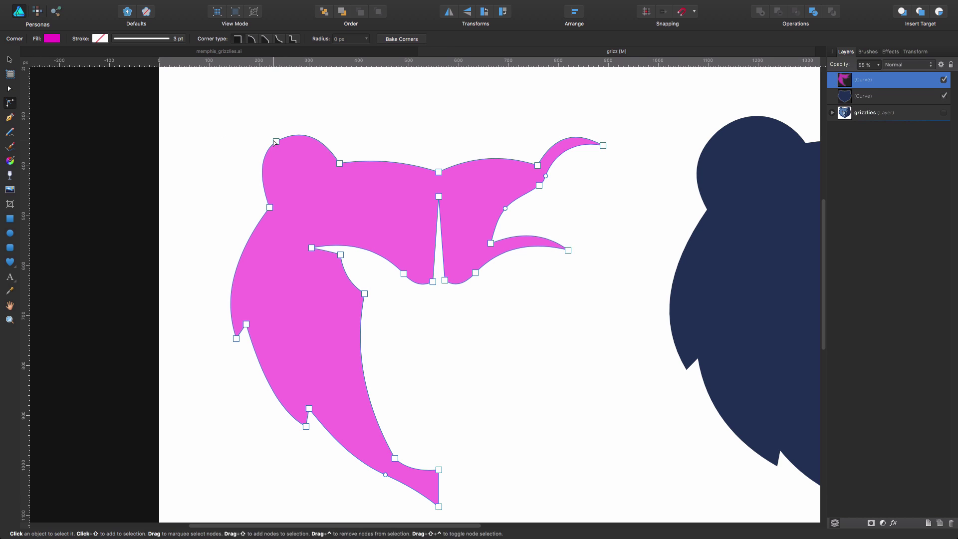
left_click_drag(276, 142, 286, 183)
left_click(382, 287)
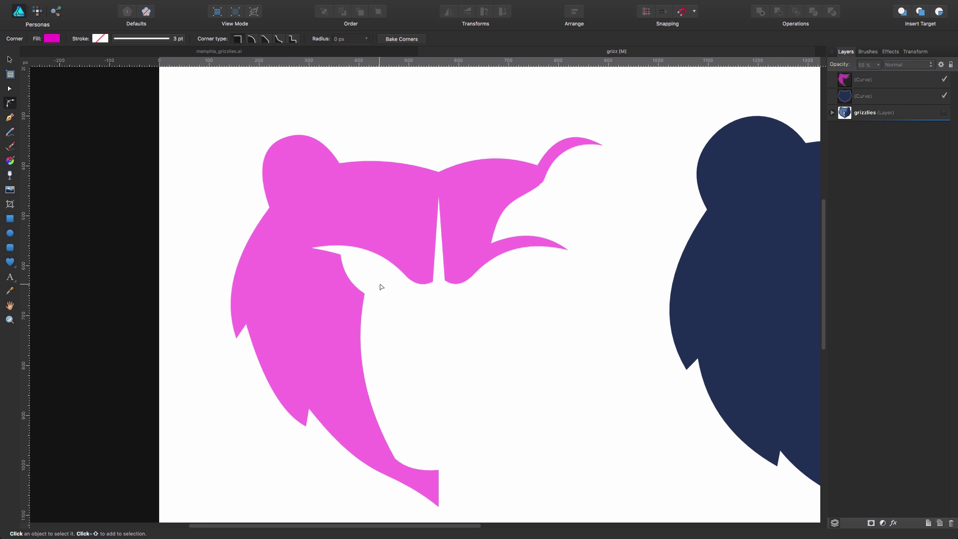
left_click(414, 199)
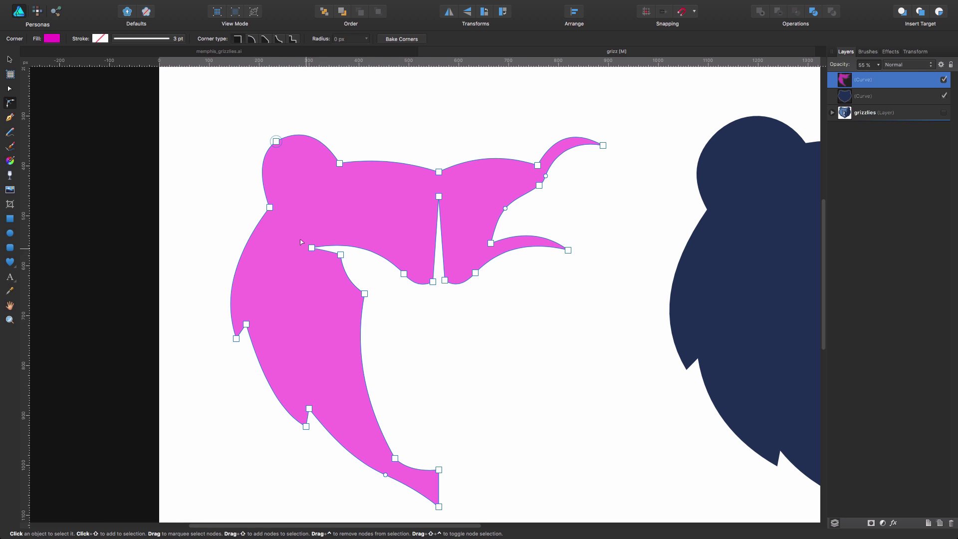
left_click(233, 168)
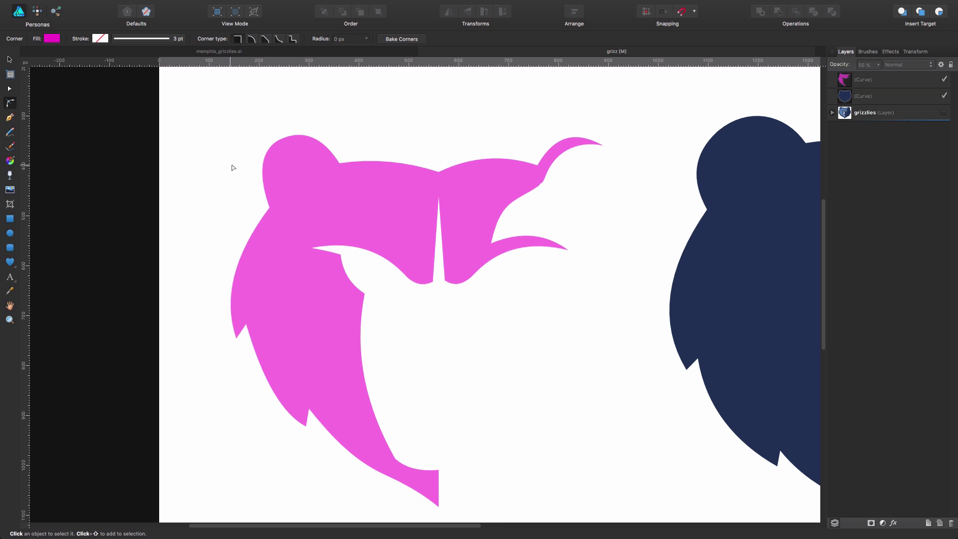
left_click(469, 235)
left_click(477, 274)
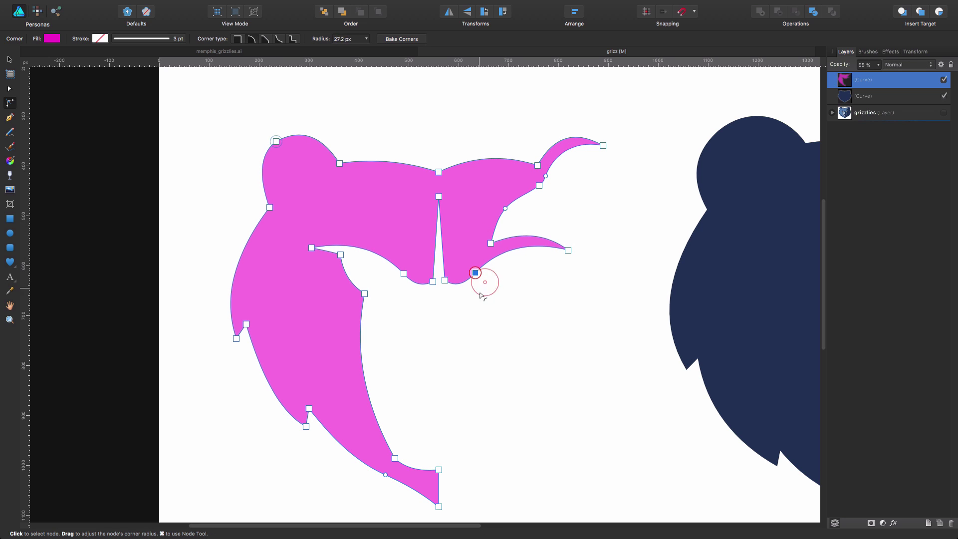
left_click_drag(481, 295, 518, 375)
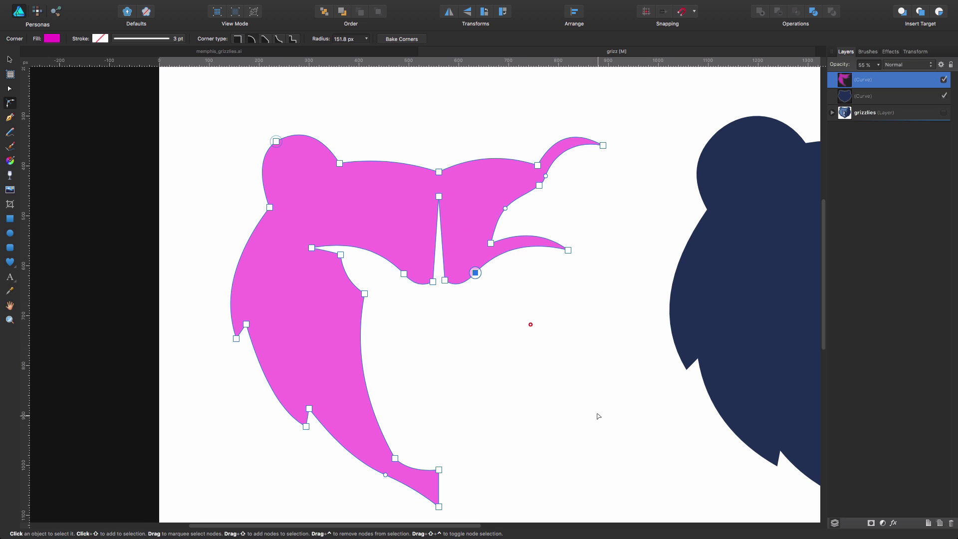
left_click(598, 417)
- Round the corner at the right brow's bend
left_click(472, 204)
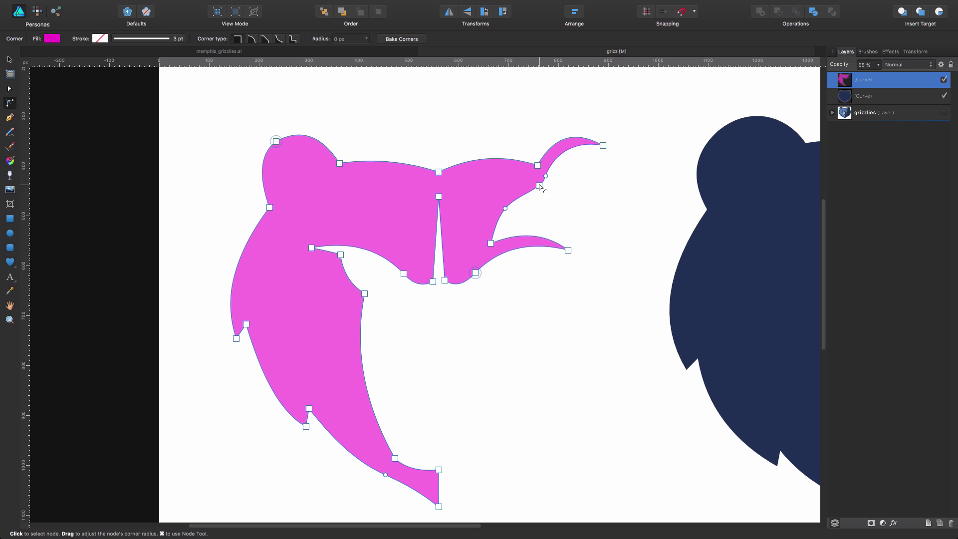
left_click_drag(540, 186, 560, 190)
left_click(572, 201)
left_click(541, 187)
left_click(560, 190)
- Zoom in and give the node in the right brow's notch a small corner radius
key("z")
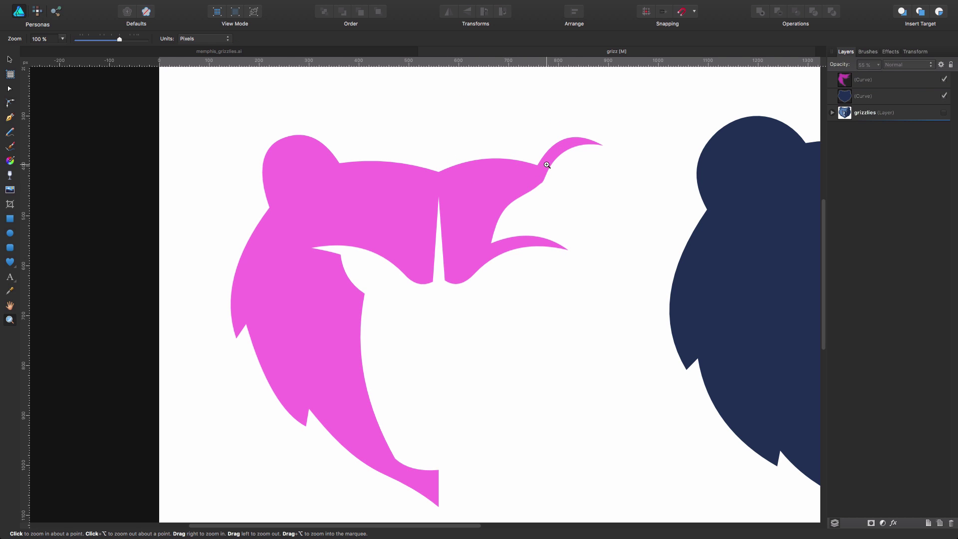
scroll(560, 157, "up", 5)
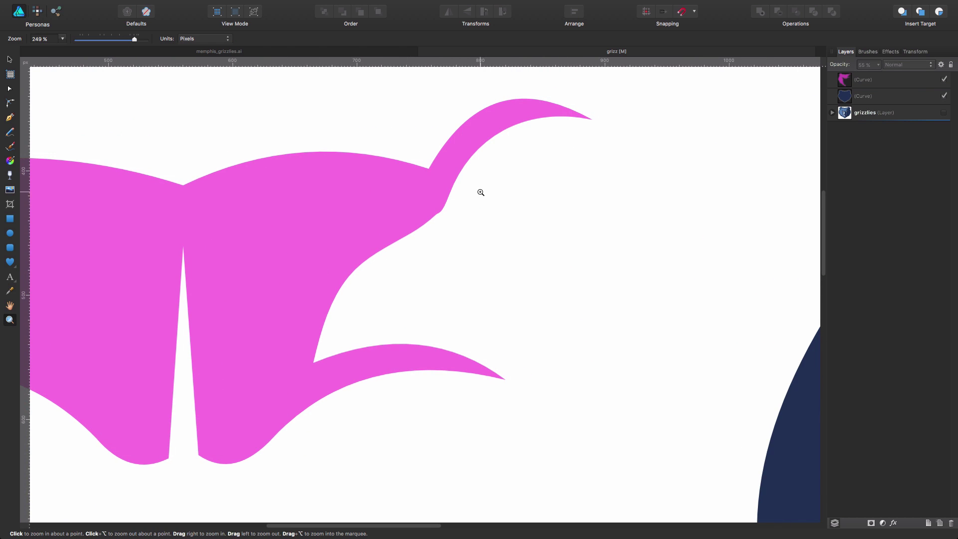
key("a")
left_click(428, 191)
left_click(434, 220)
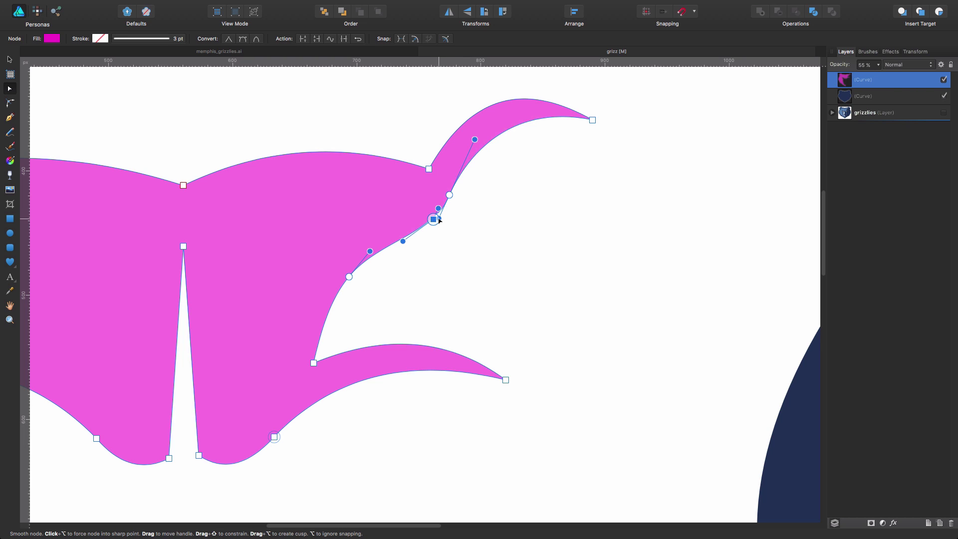
left_click(521, 265)
left_click(435, 210)
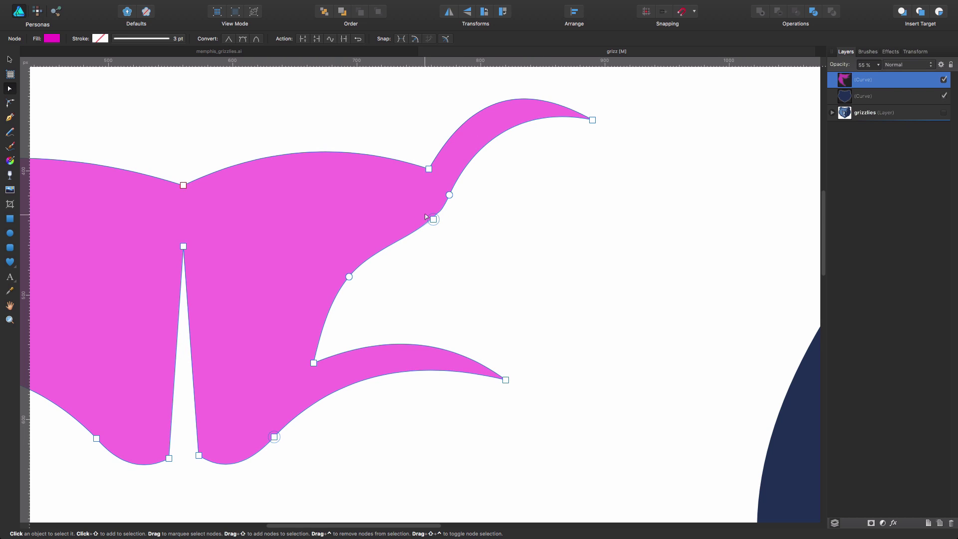
left_click(433, 220)
left_click(12, 102)
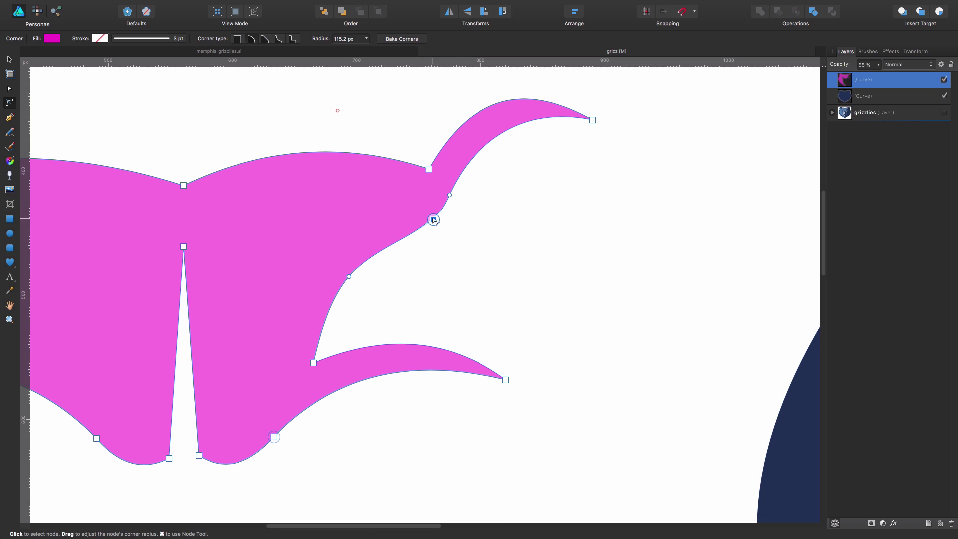
left_click_drag(434, 217, 327, 96)
left_click(552, 241)
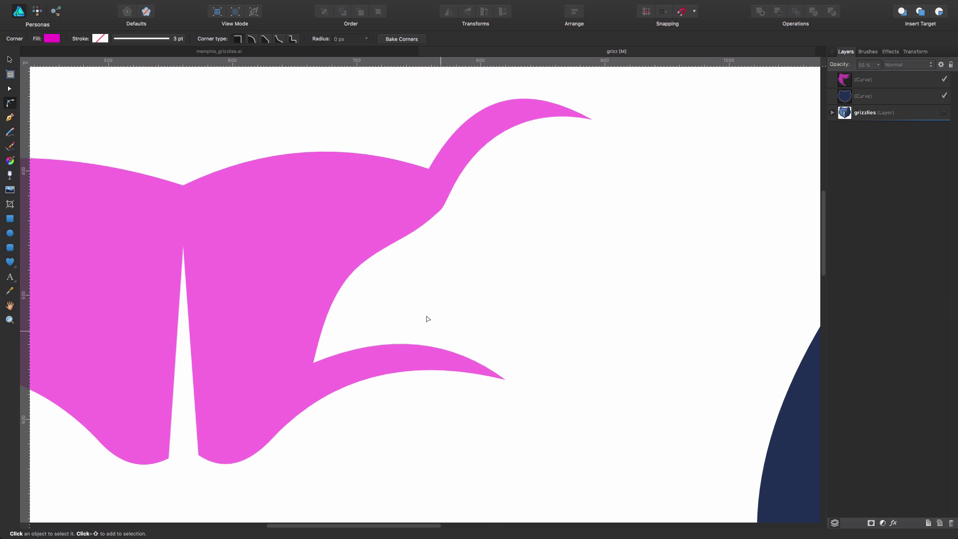
left_click(434, 220)
- Show the grizzlies layer again and move the pink shape onto the dark bear silhouette
key("super+1")
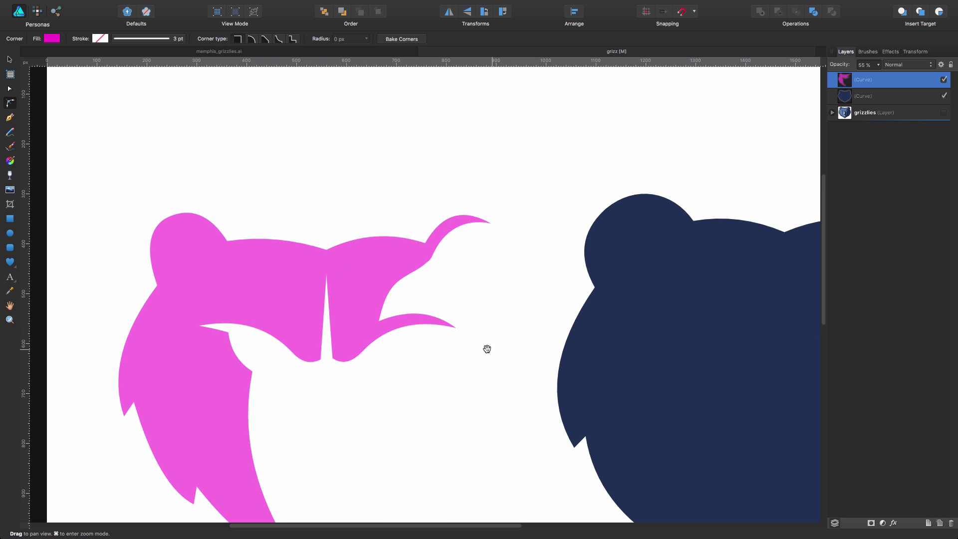
scroll(487, 346, "down", 5)
scroll(487, 346, "left", 2)
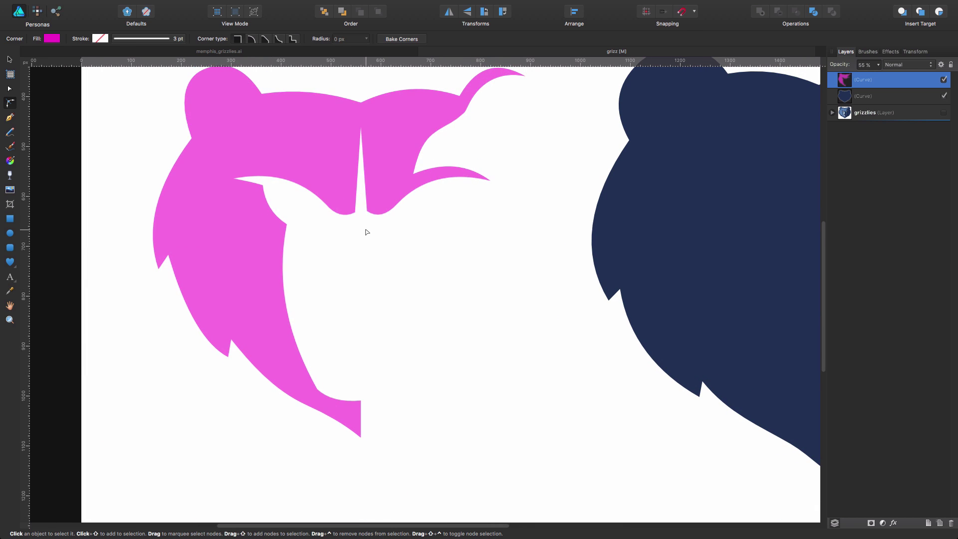
left_click_drag(734, 229, 456, 238)
key("z")
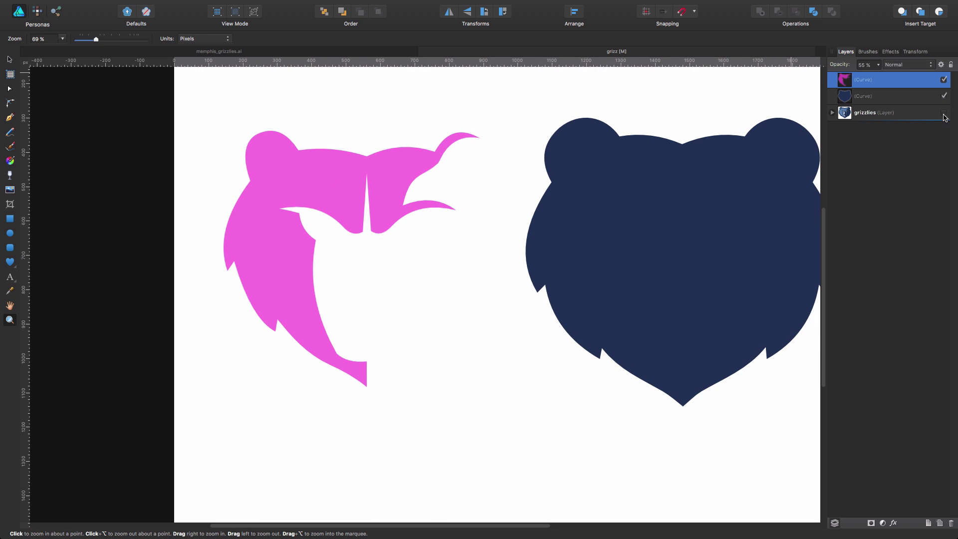
left_click(944, 114)
key("v")
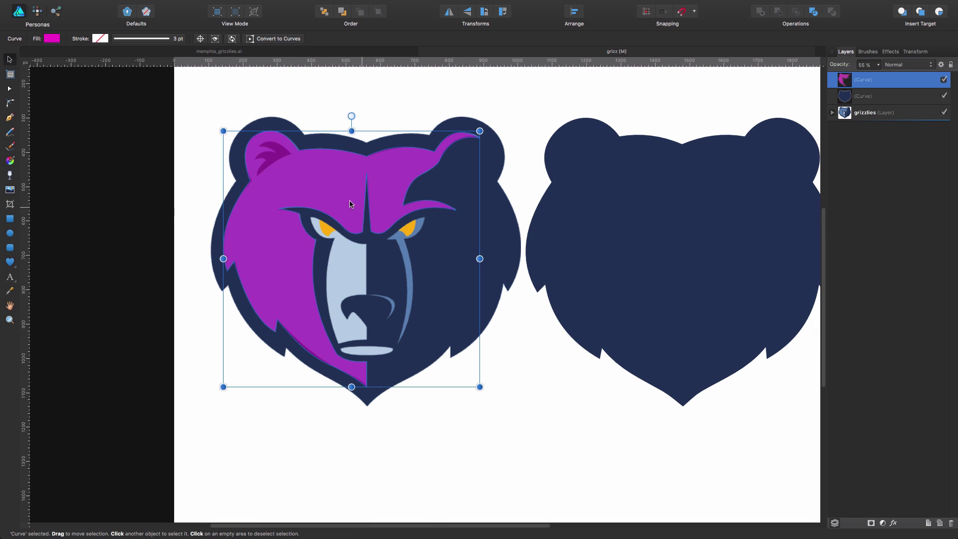
left_click_drag(342, 191, 652, 194)
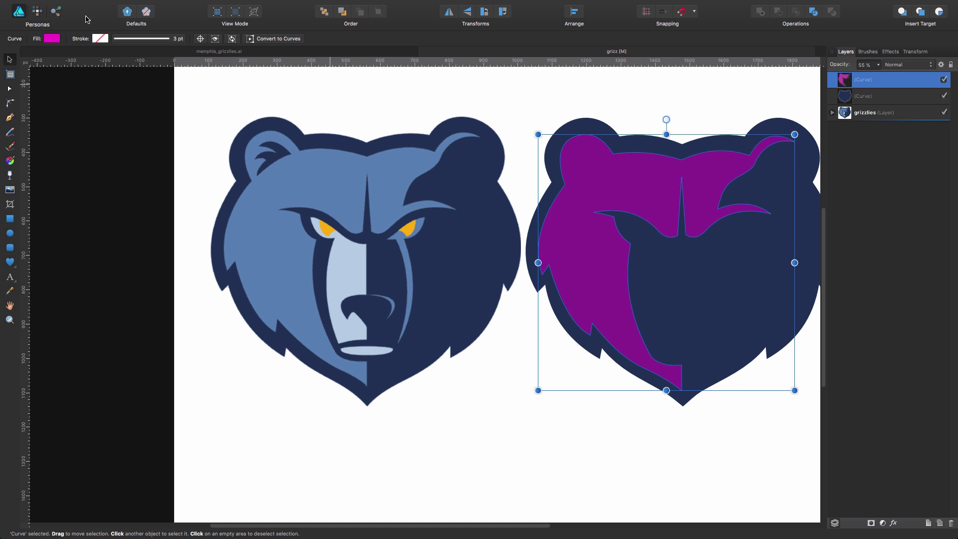
- Recolour the shape with light blue sampled from the original logo at 100% opacity
left_click(52, 39)
left_click_drag(180, 50, 269, 175)
left_click(179, 50)
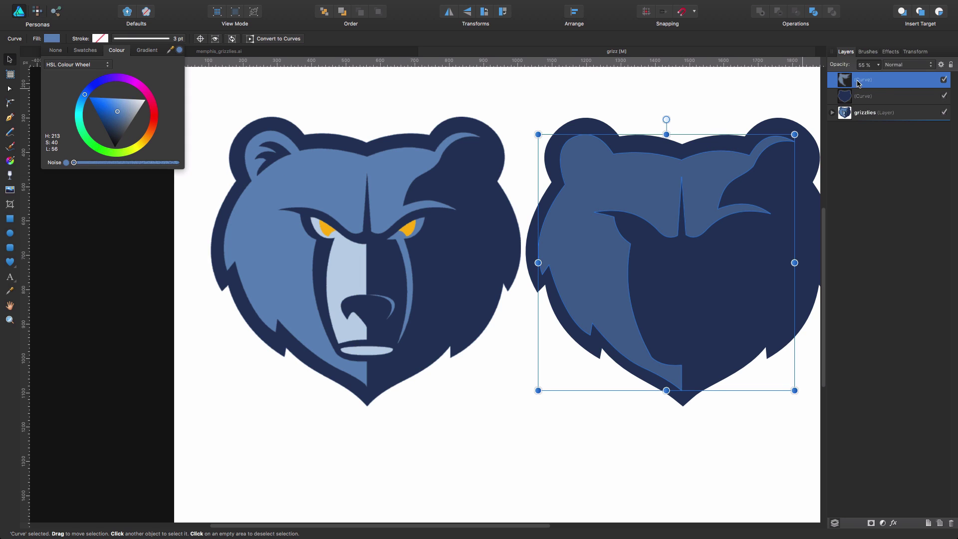
left_click(879, 65)
left_click_drag(881, 80, 923, 80)
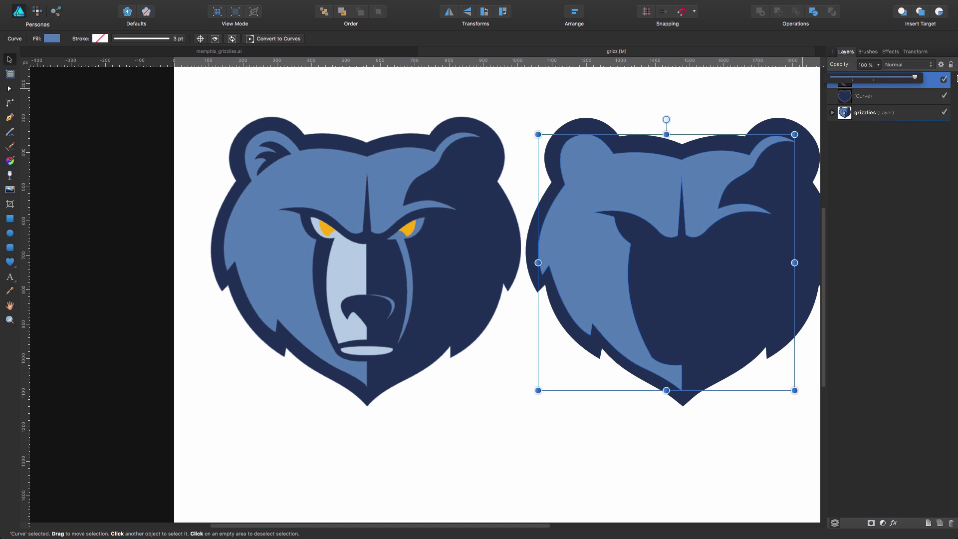
left_click(481, 414)
left_click_drag(742, 289, 579, 267)
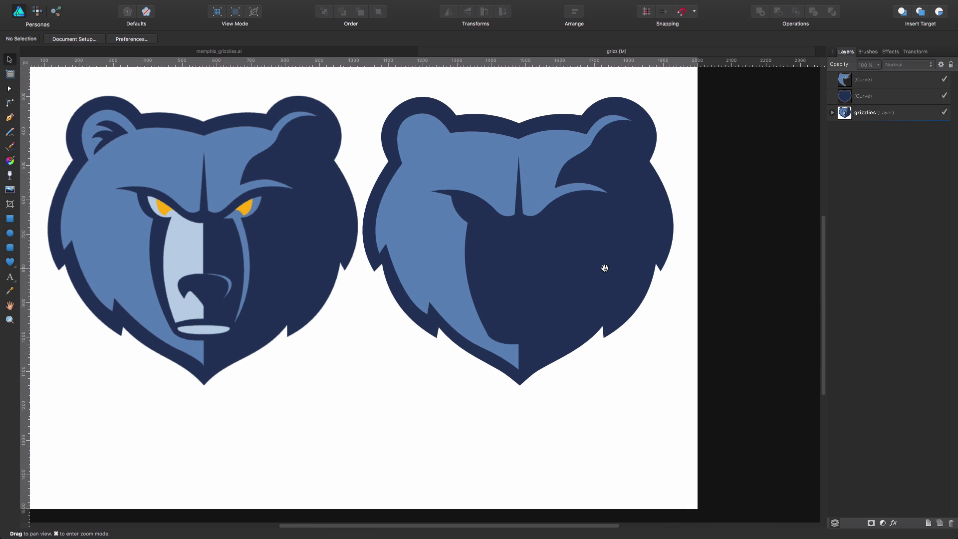
- Select both traced curves, align them over the original bear logo and group them with Cmd+G
key("z")
left_click_drag(654, 370, 666, 380)
key("v")
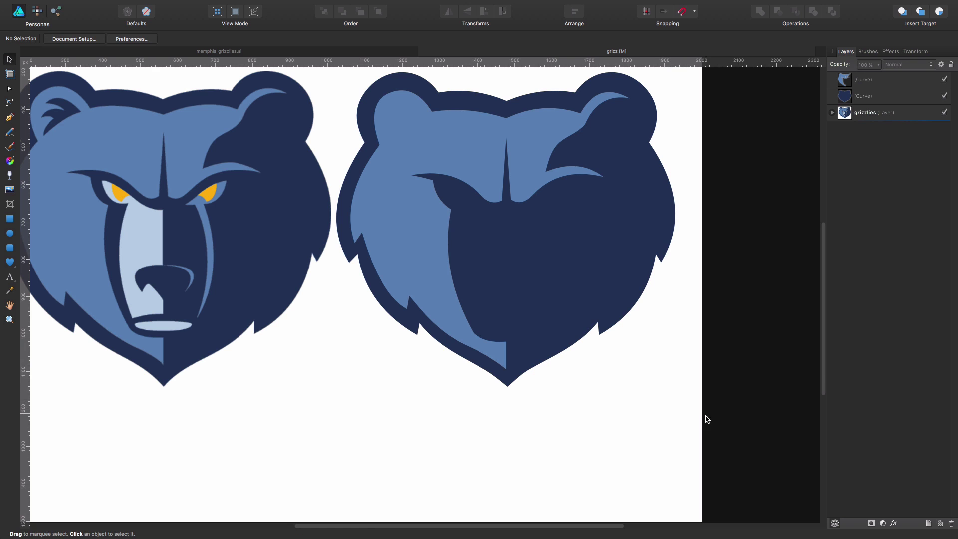
left_click_drag(706, 417, 310, 61)
left_click_drag(492, 182, 214, 177)
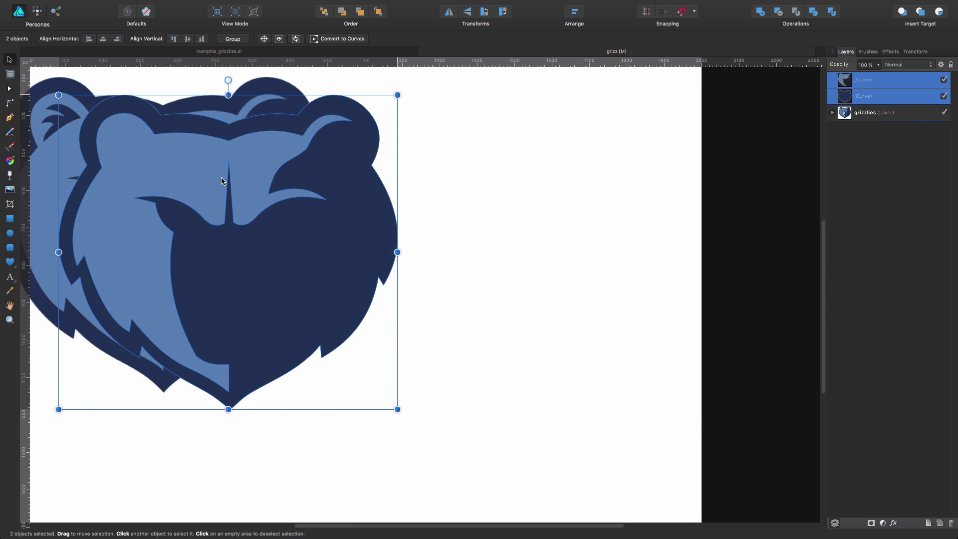
key("space")
left_click_drag(468, 193, 656, 175)
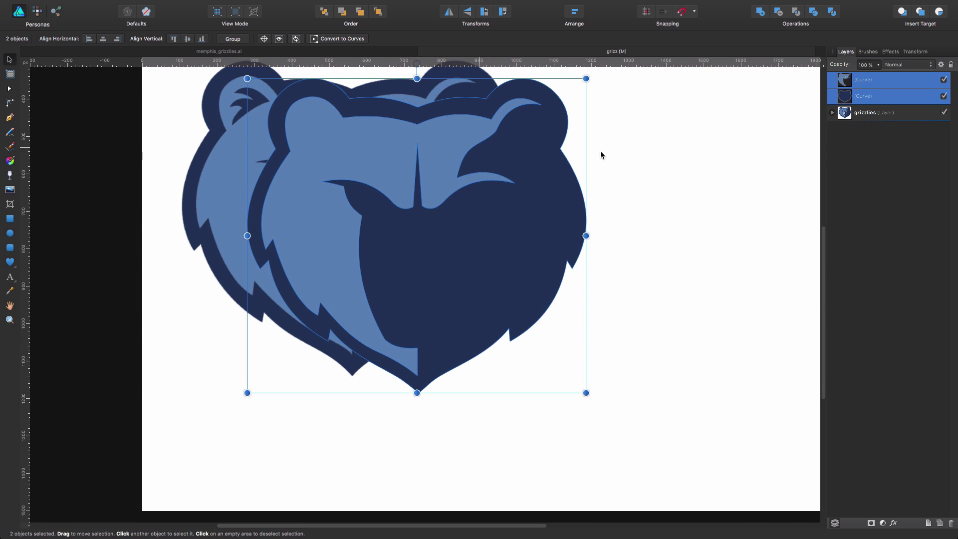
left_click_drag(438, 153, 382, 134)
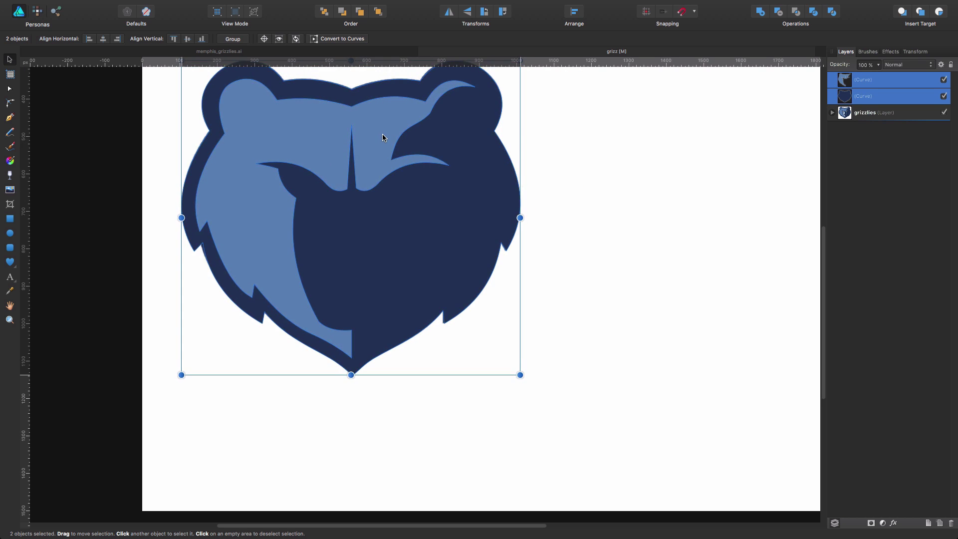
key("super+g")
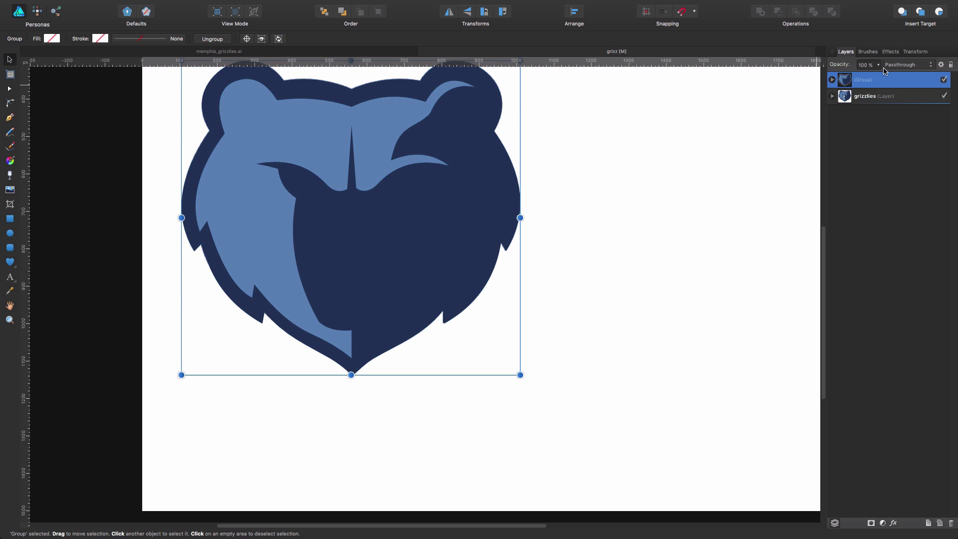
- Rename the traced group in the Layers panel to 'my bear'
double_click(868, 79)
type("m")
key("Return")
key("a")
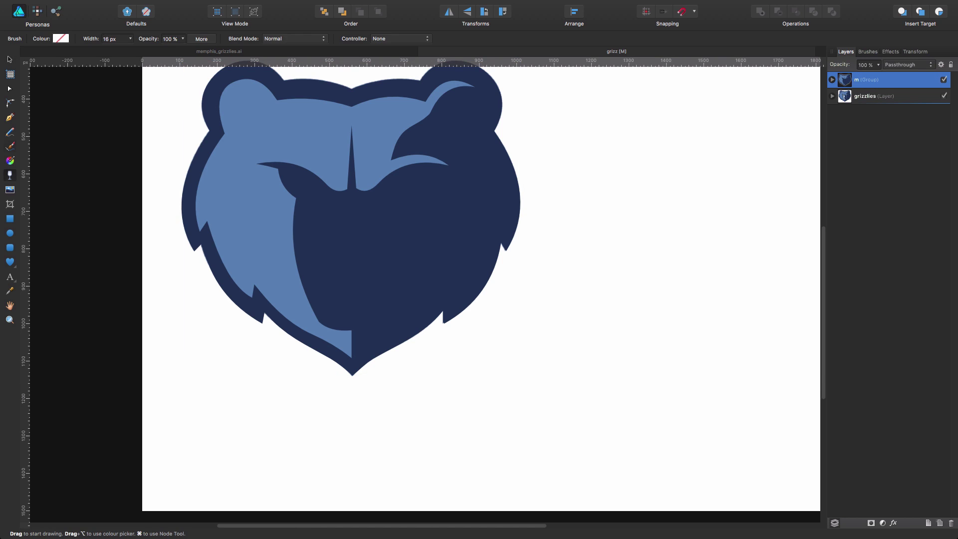
double_click(875, 80)
type("m")
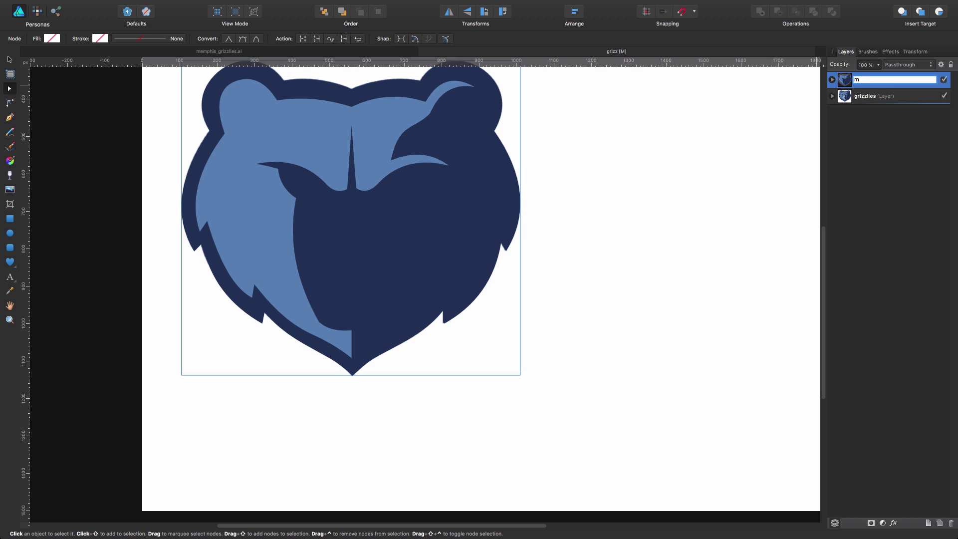
type("y bear")
key("Return")
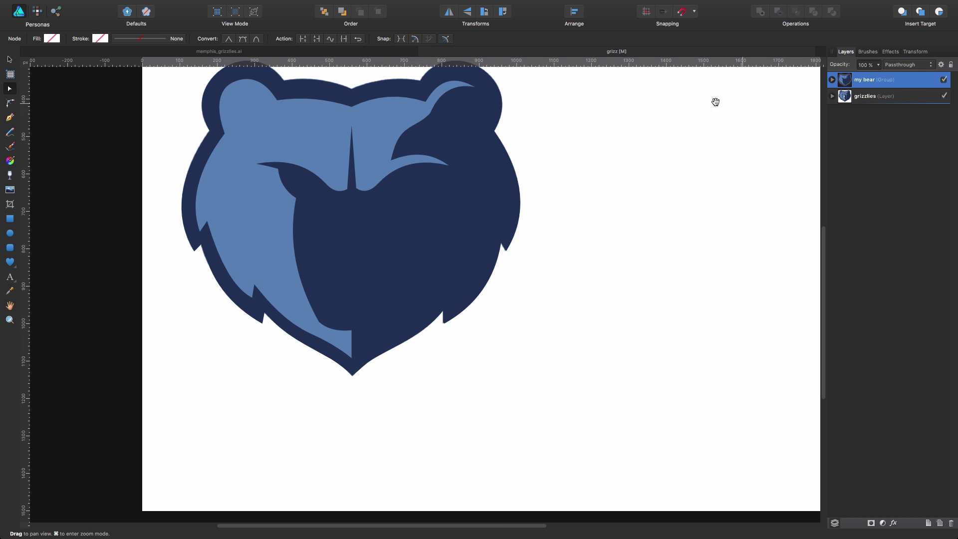
- Lower the my bear group's opacity to 66% so the original shows through
left_click_drag(716, 100, 754, 123)
left_click(879, 64)
left_click_drag(879, 77, 850, 78)
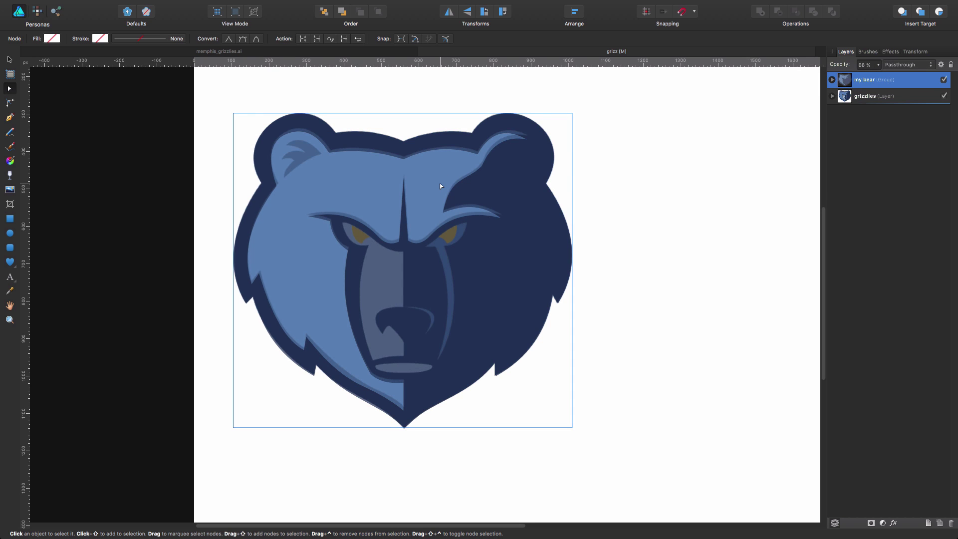
- Nudge the light-blue face shape up slightly and reshape its lower-left edge
left_click(832, 79)
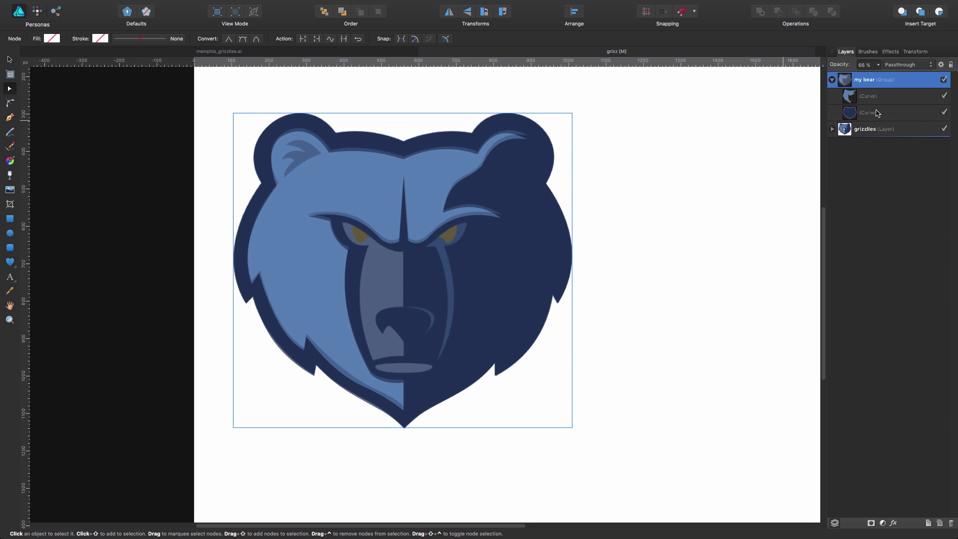
left_click(879, 112)
left_click(877, 97)
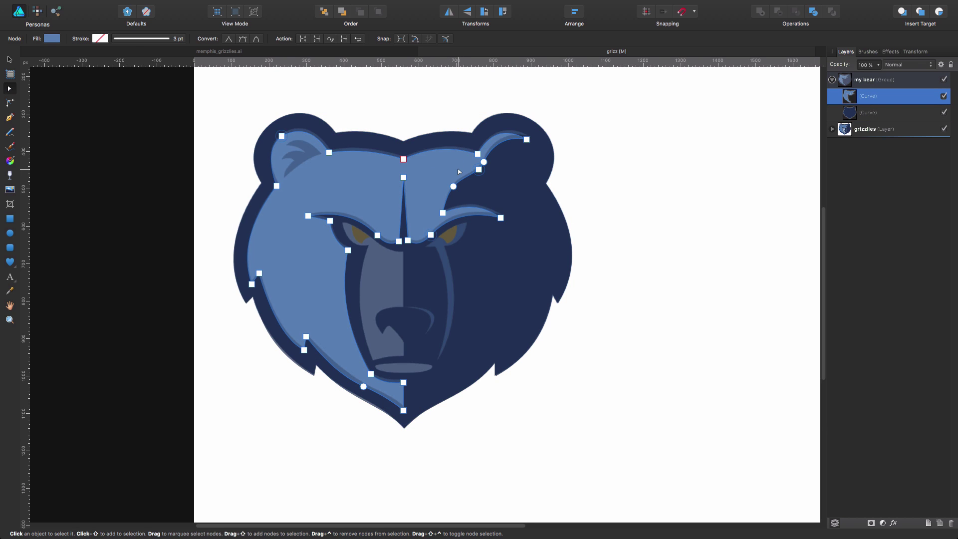
key("v")
left_click_drag(502, 162, 501, 159)
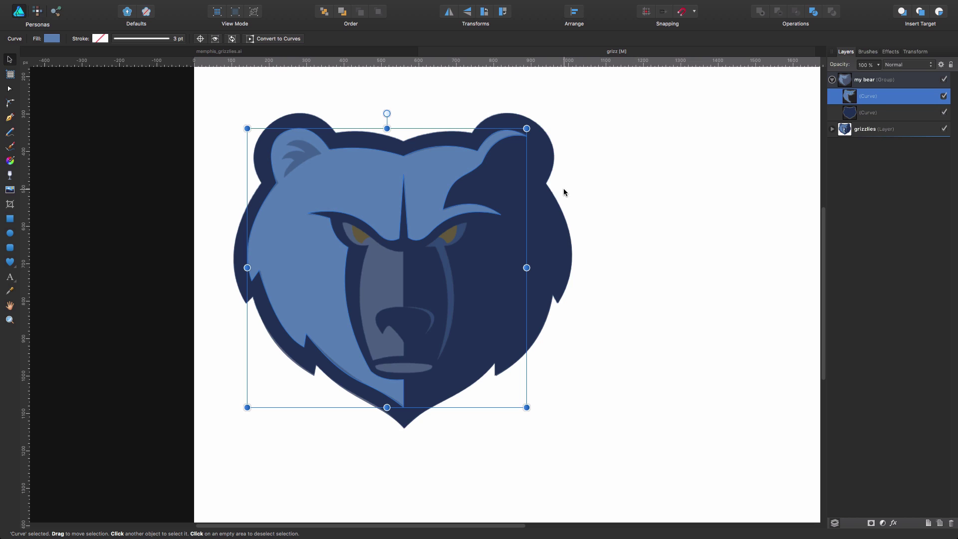
key("alt")
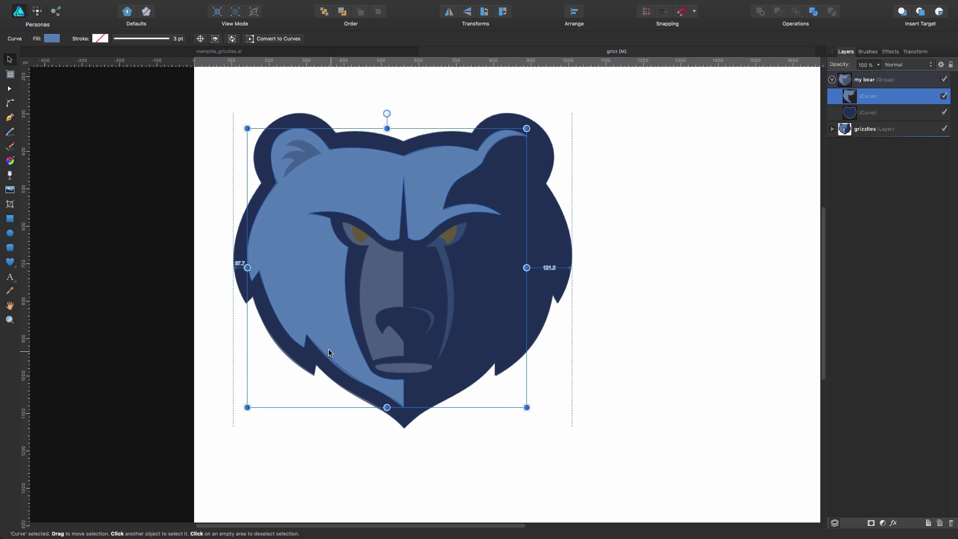
key("a")
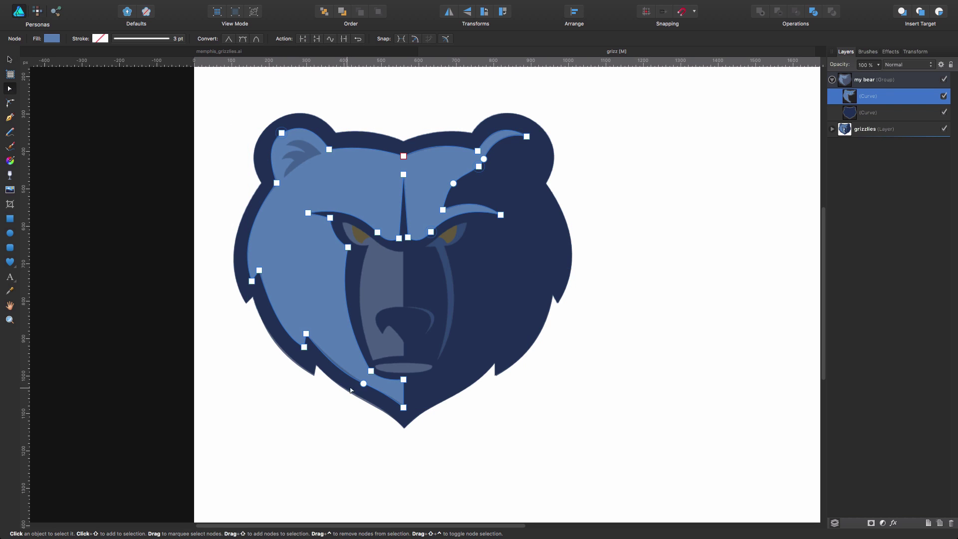
left_click_drag(337, 371, 340, 370)
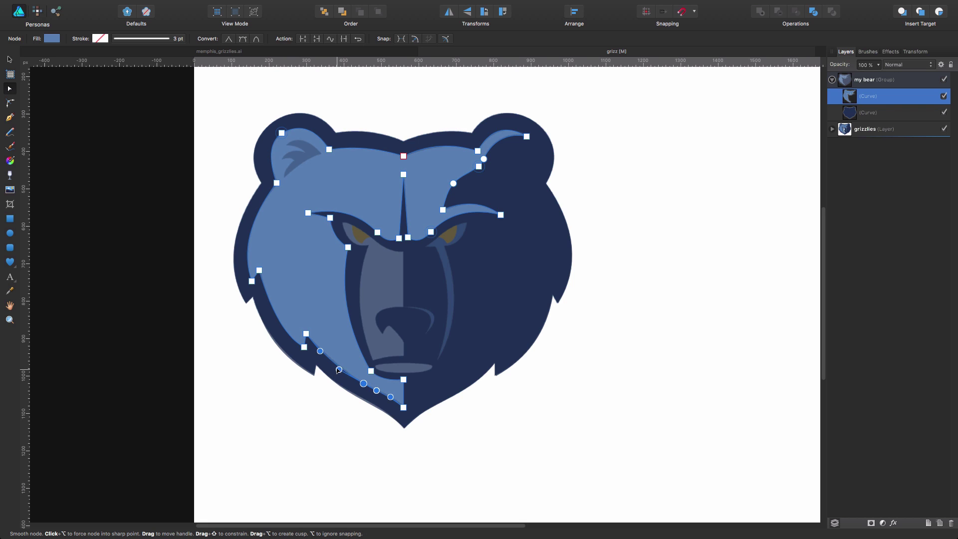
- Hide the original grizzlies logo and set the my bear group to 100% opacity
left_click(578, 420)
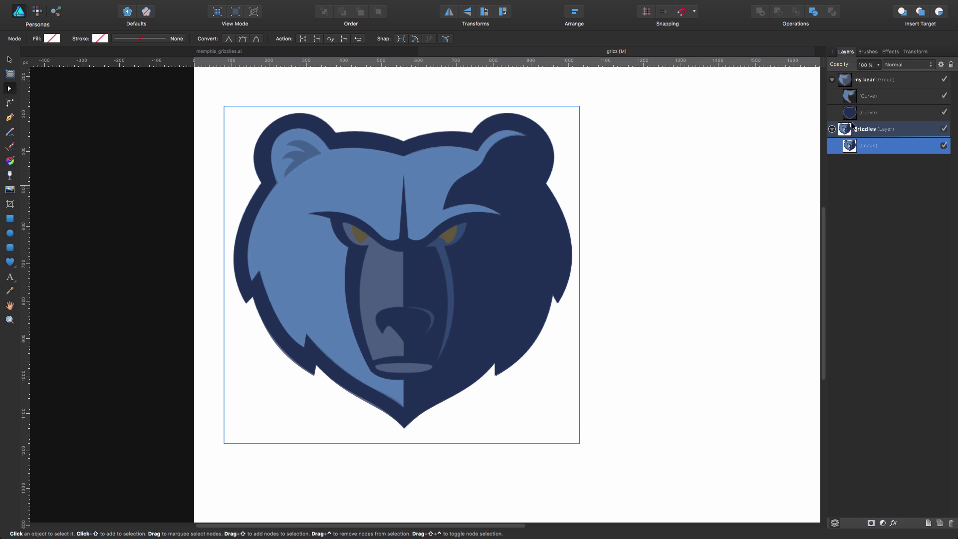
left_click(834, 79)
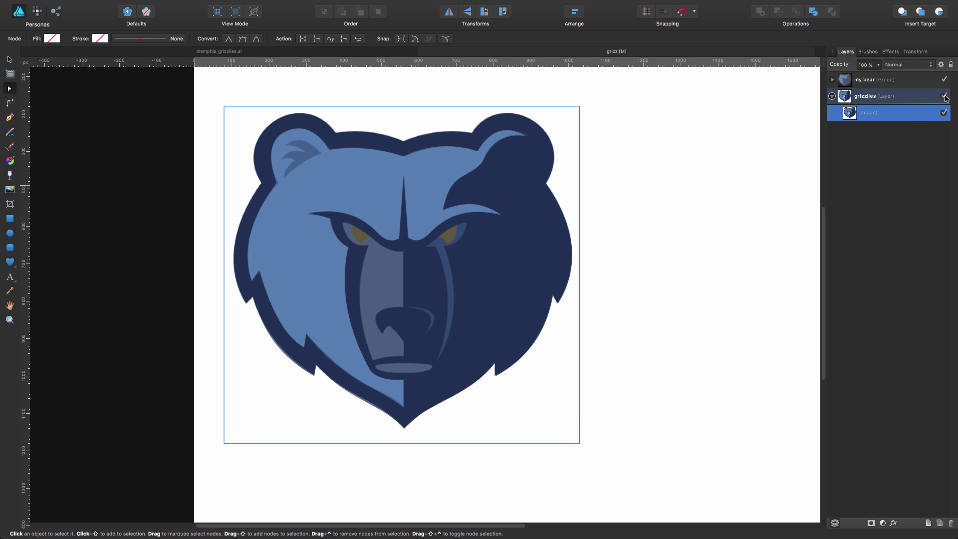
left_click(943, 96)
left_click(877, 81)
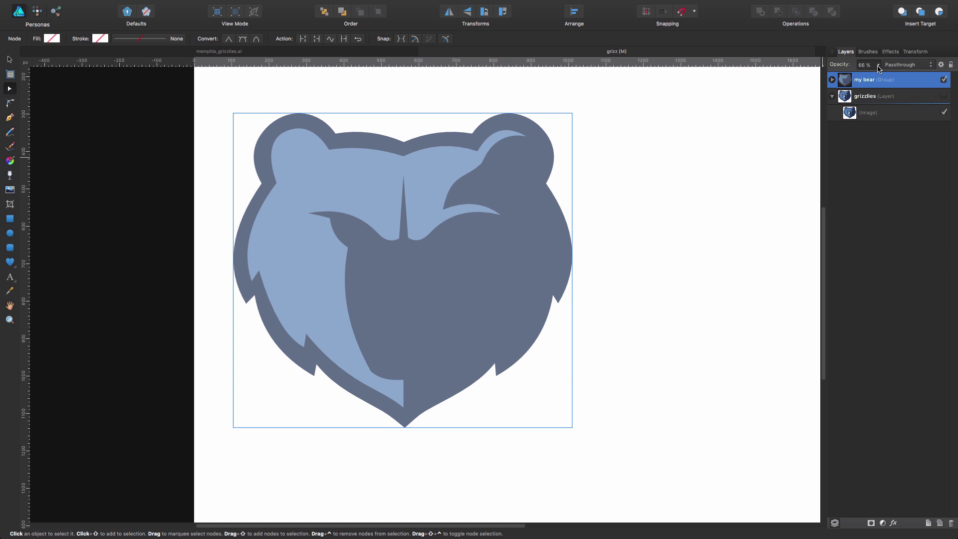
left_click_drag(878, 65, 914, 81)
left_click(717, 169)
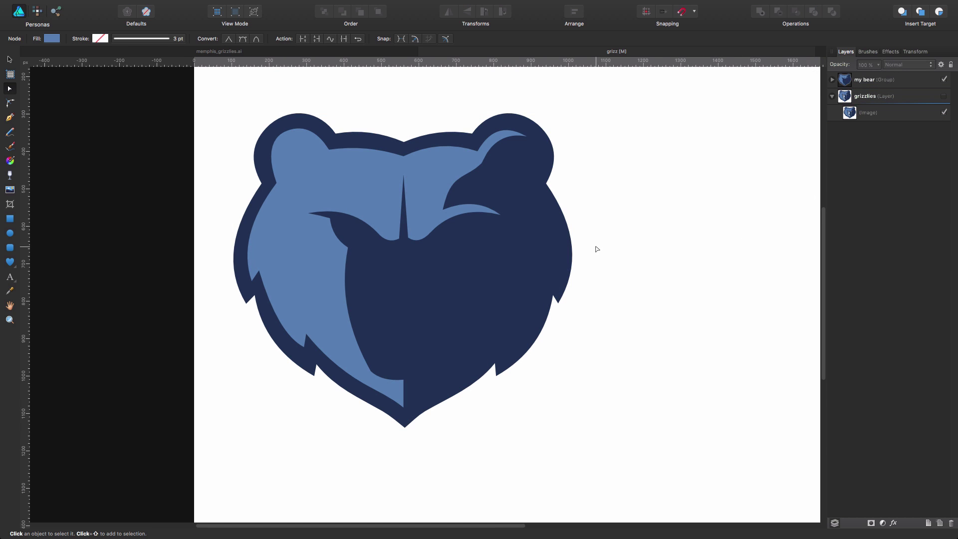
key("super+plus")
- Move the my bear group to the right of the original logo and unhide the original
key("z")
left_click(544, 209, "alt")
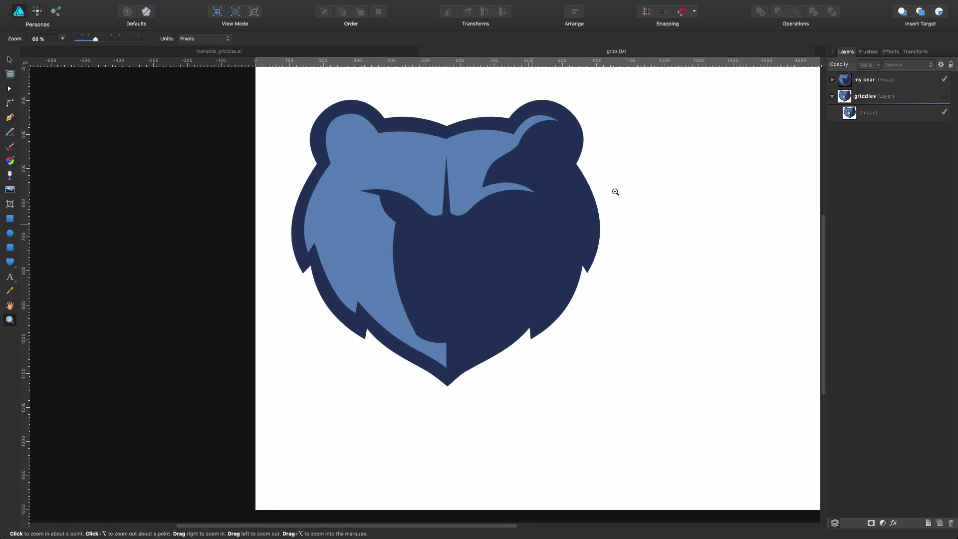
scroll(574, 200, "right", 3)
scroll(548, 215, "down", 2)
scroll(544, 214, "right", 3)
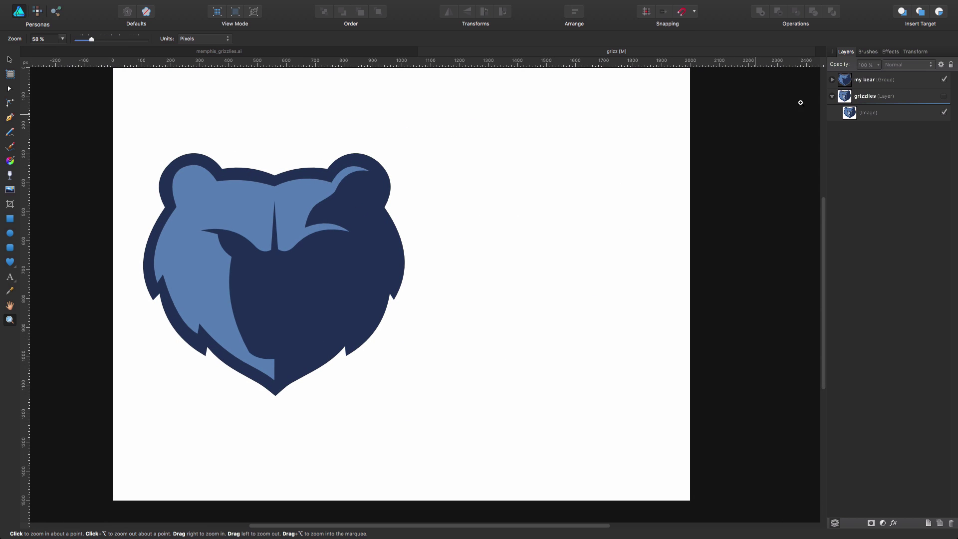
left_click(874, 81)
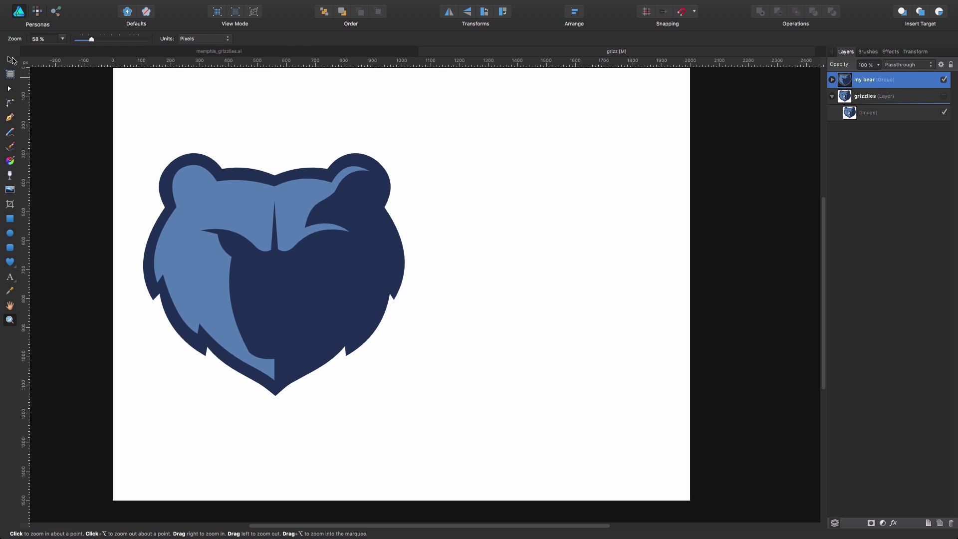
left_click(11, 59)
left_click_drag(302, 274, 534, 268)
left_click(944, 96)
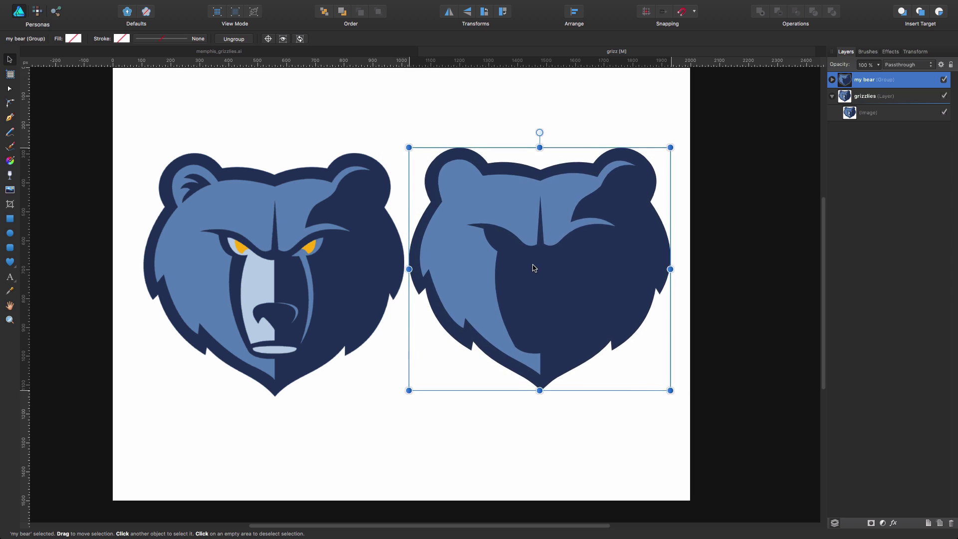
left_click(445, 132)
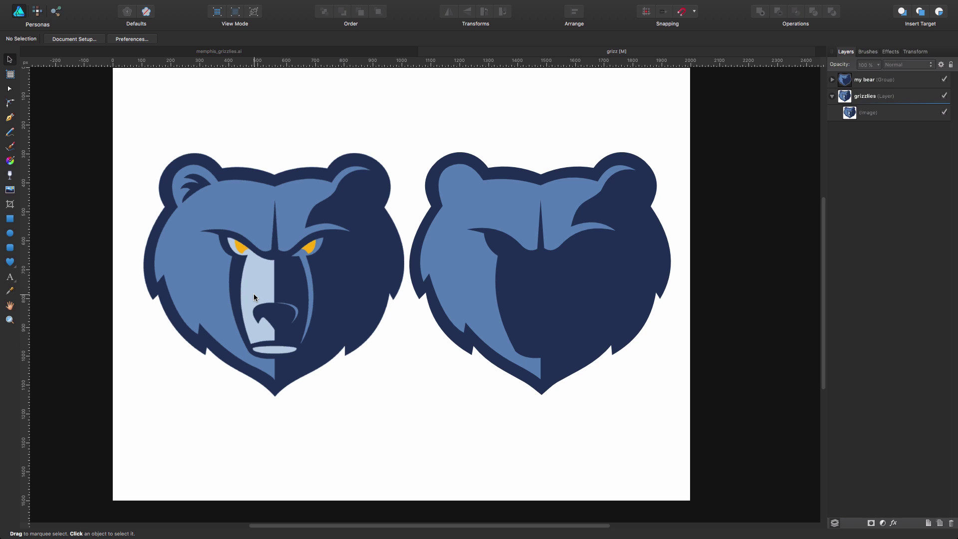
key("p")
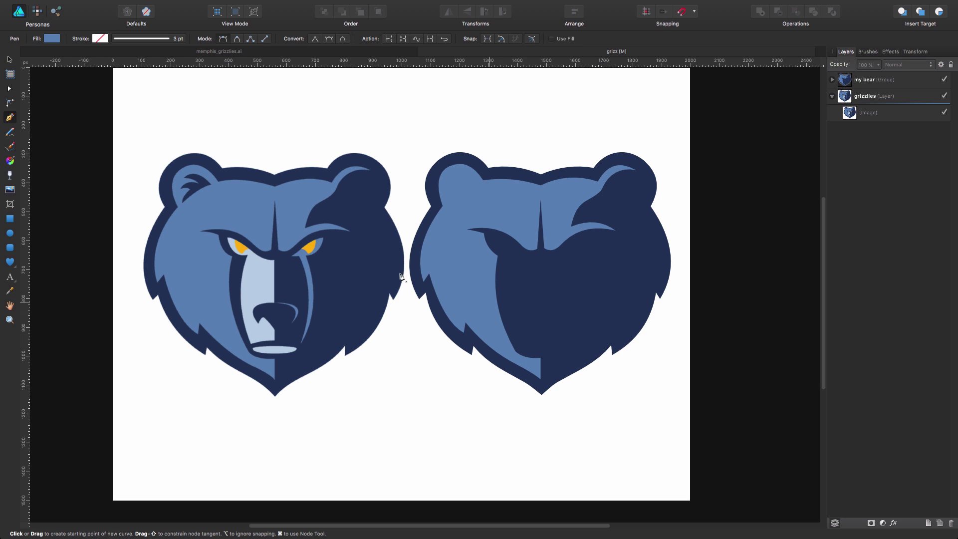
left_click(273, 260)
- Pen-trace the muzzle patch outline from the eye corner down the muzzle's left side
left_click(227, 236)
left_click(247, 255)
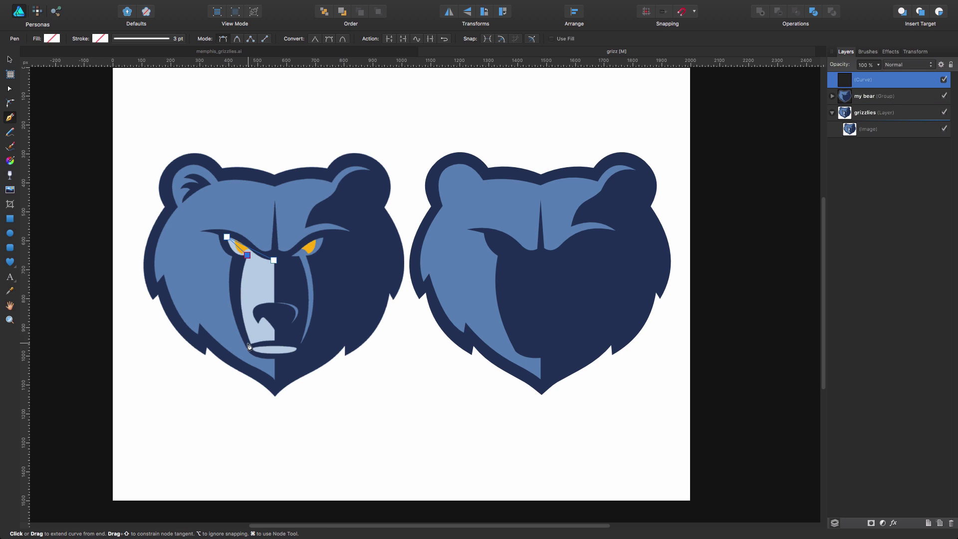
left_click(250, 344)
left_click(273, 340)
key("z")
left_click_drag(251, 284, 402, 242)
- Curve the muzzle patch edges along the eye rim, left side, nostril and bottom
key("a")
left_click_drag(300, 188, 300, 236)
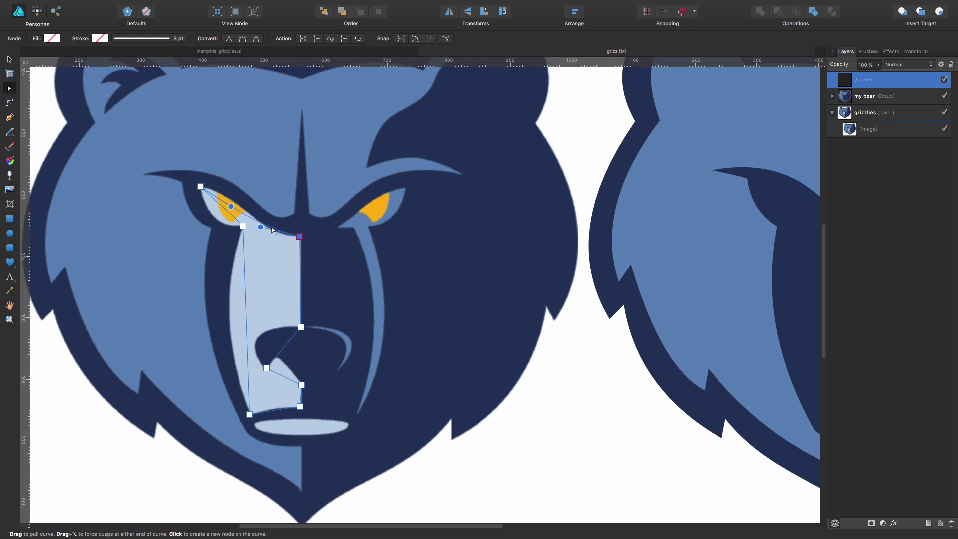
left_click_drag(234, 202, 226, 223)
left_click_drag(247, 317, 235, 316)
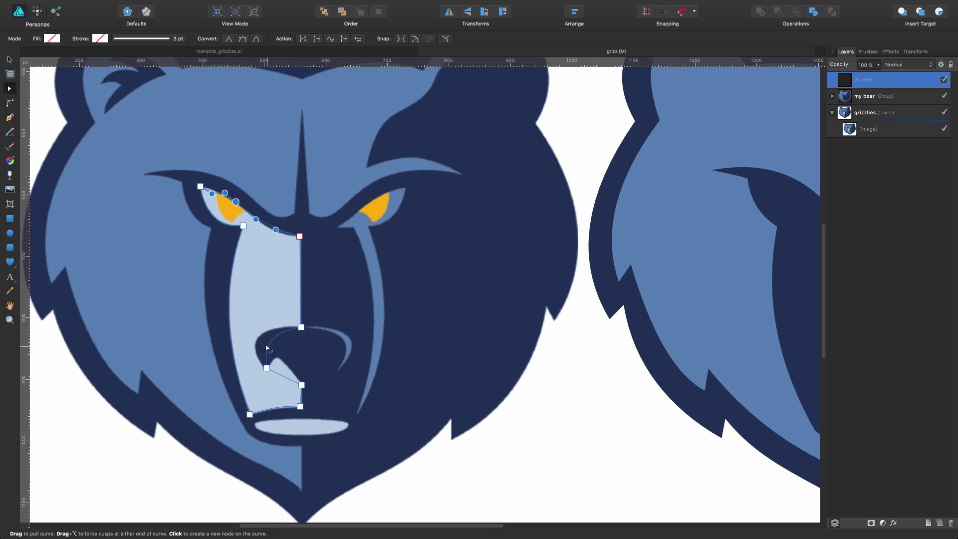
left_click_drag(284, 347, 265, 343)
left_click_drag(284, 377, 276, 360)
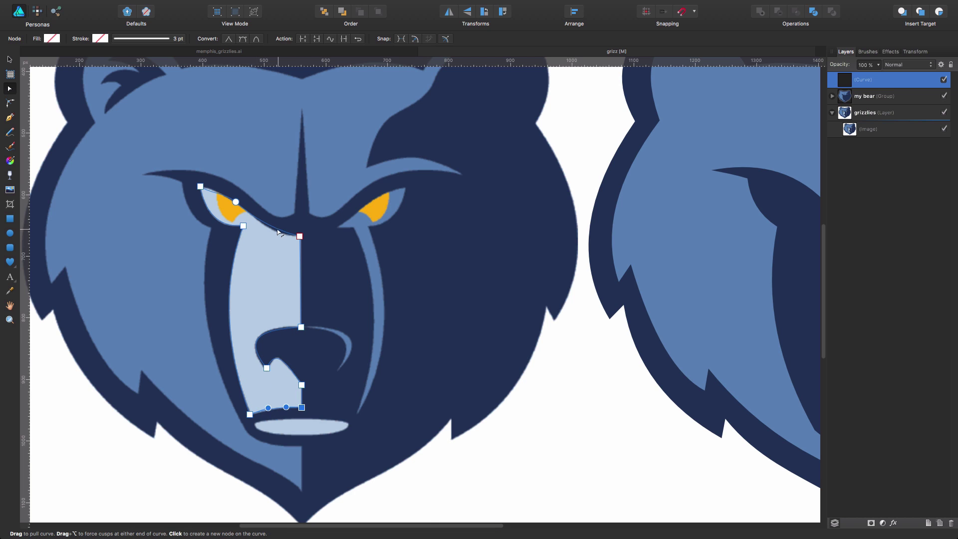
left_click(200, 186)
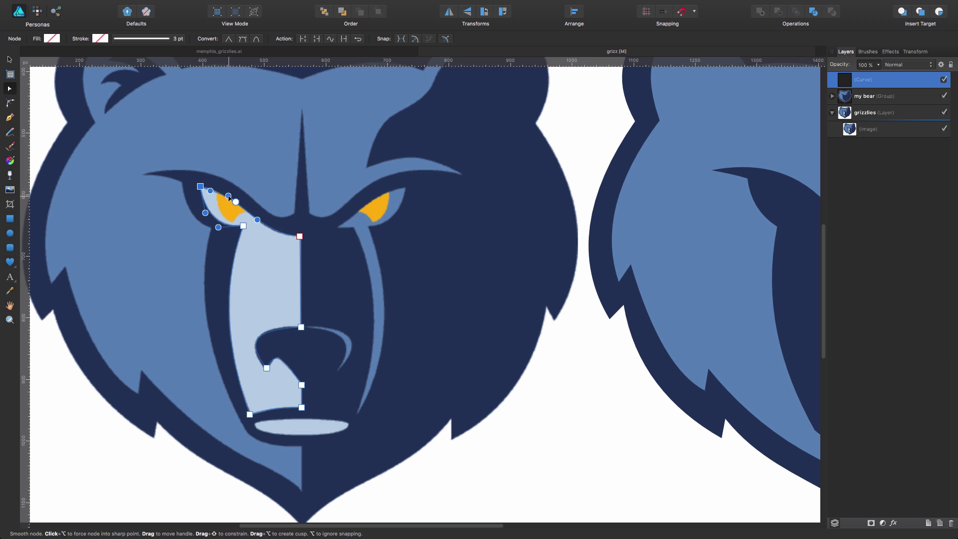
- Fill the muzzle patch with the pale blue sampled from the original
left_click(52, 38)
left_click_drag(170, 50, 692, 264)
key("v")
scroll(692, 263, "left", 5)
- Trace the original's left eye and fill it with the sampled orange
key("p")
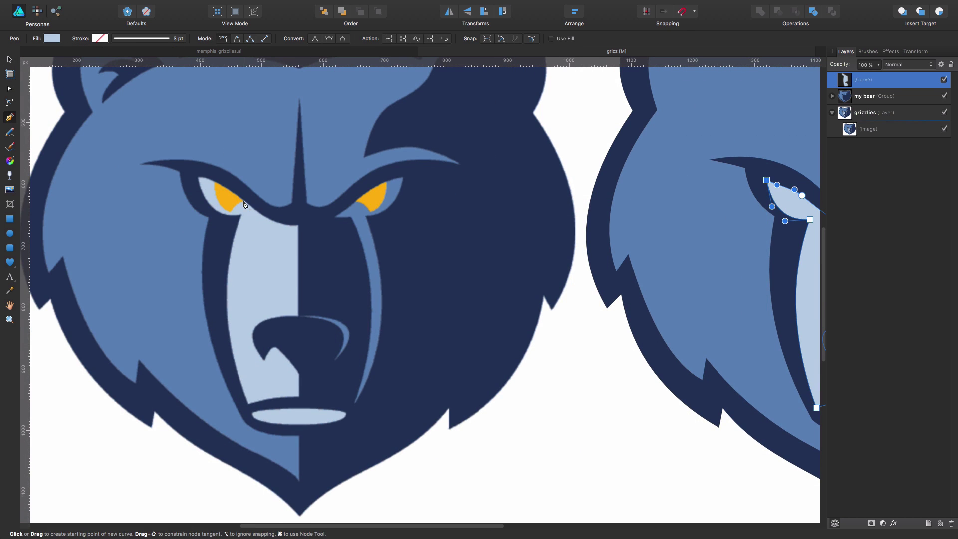
left_click(214, 181)
mouse_move(230, 212)
left_mouse_down()
mouse_move(245, 203)
mouse_move(230, 202)
mouse_move(236, 208)
left_mouse_up()
key("a")
left_click(52, 38)
left_click_drag(179, 50, 798, 195)
- Place the orange eye over the trace's left eye, nested under the muzzle patch layer
key("v")
left_click_drag(863, 79, 866, 97)
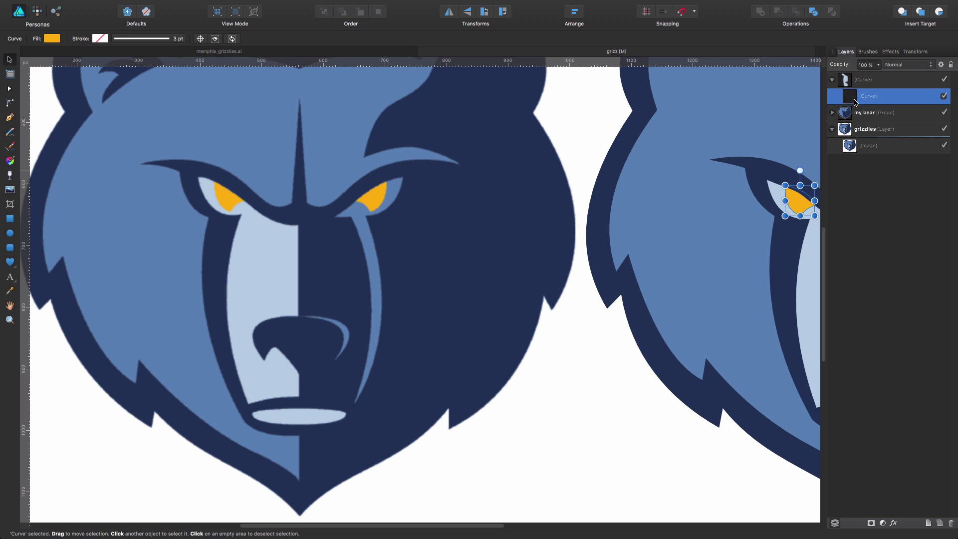
left_click_drag(639, 222, 492, 225)
mouse_move(241, 251)
left_mouse_down()
mouse_move(338, 235)
mouse_move(320, 212)
left_mouse_up()
key("p")
left_click(234, 275)
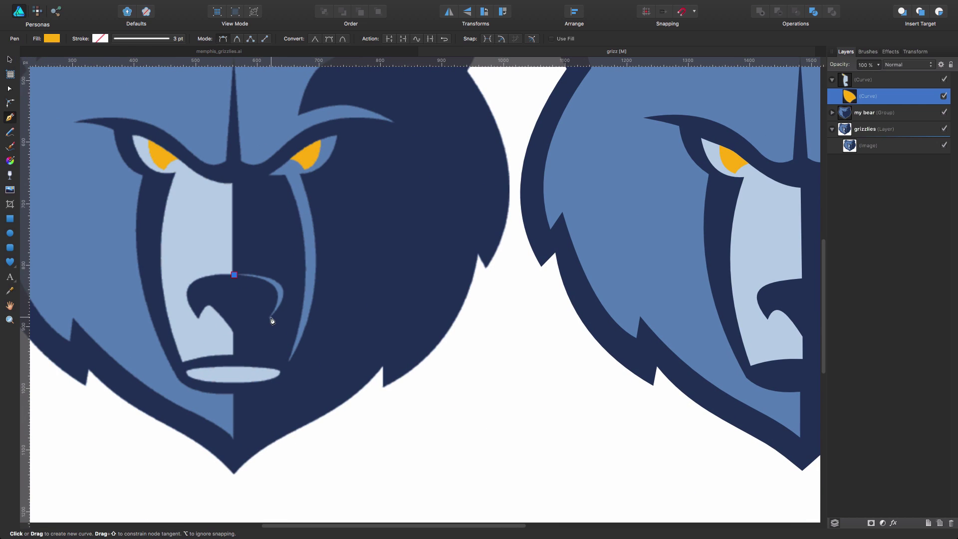
- Close the nose curl shape and fill it with mid blue
left_click(268, 319)
left_click(283, 288)
left_click(234, 274)
key("a")
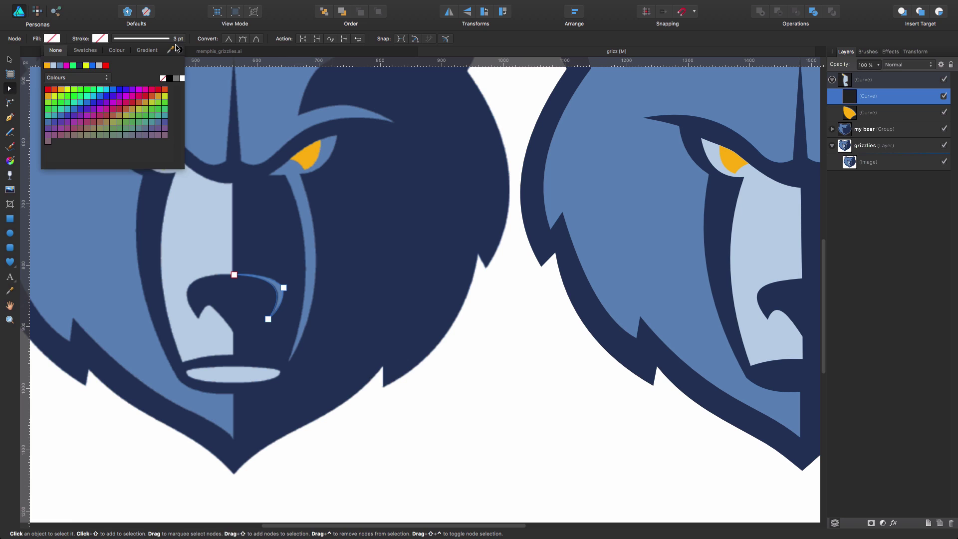
left_click(51, 38)
left_click(179, 50)
- Move the nose curl off the original onto the traced bear
key("v")
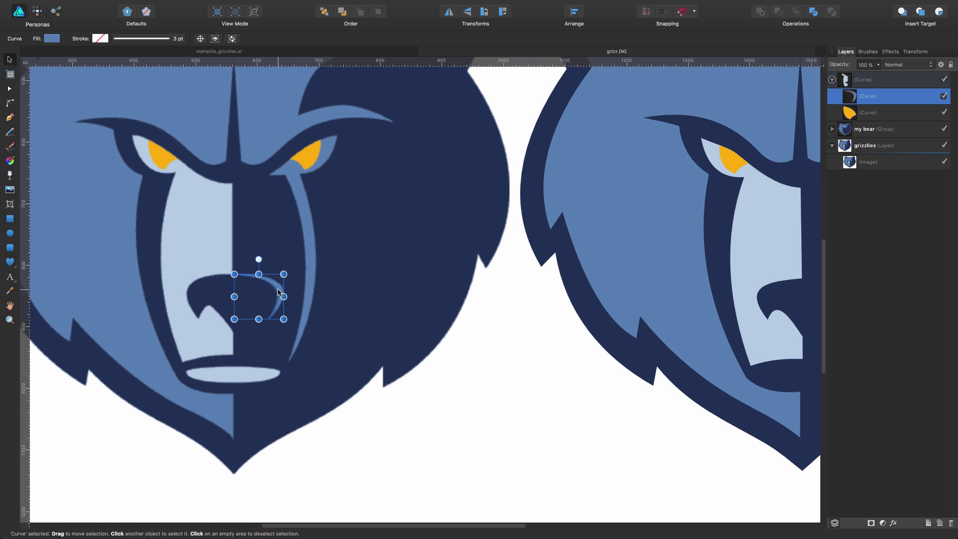
left_click_drag(279, 289, 681, 271)
scroll(681, 271, "right", 5)
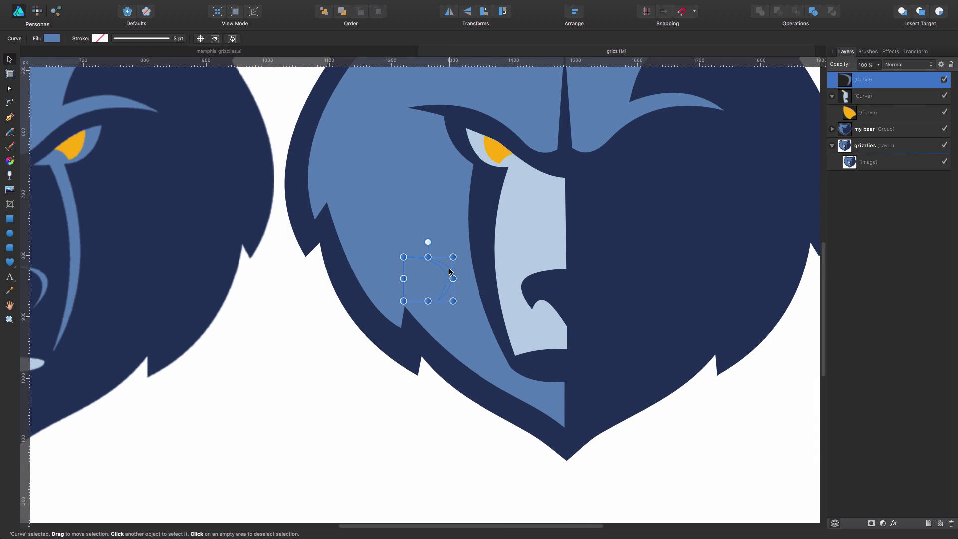
left_click_drag(446, 271, 608, 282)
key("a")
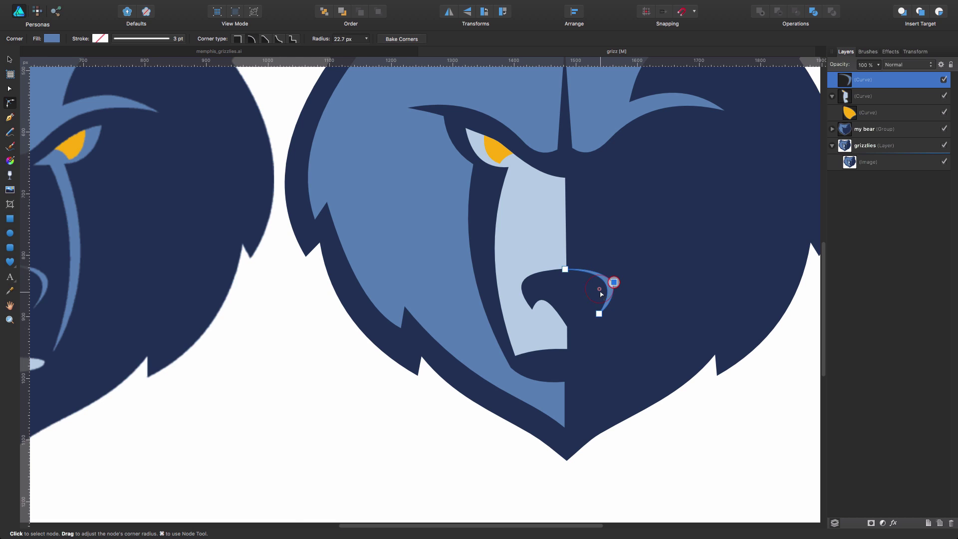
key("Escape")
scroll(401, 248, "down", 3)
- Trace the streak under the other eye, curve its top, and fill it with sampled medium blue
key("p")
left_click(198, 226)
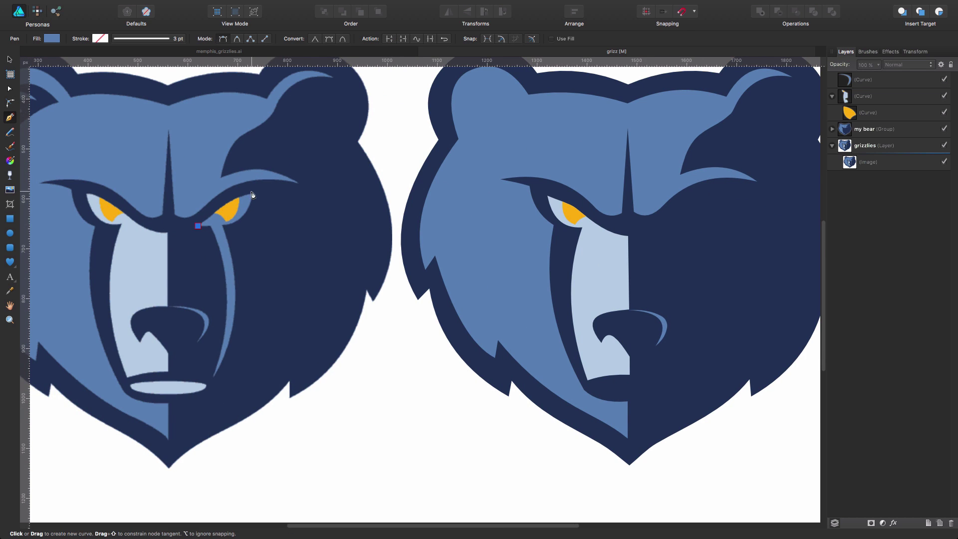
left_click(223, 225)
left_click(252, 194)
left_click(214, 378)
key("a")
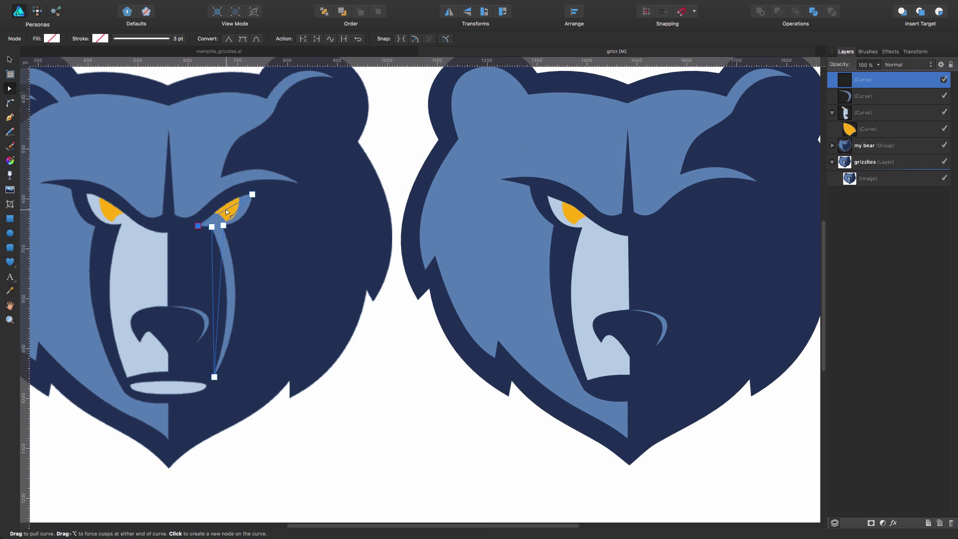
left_click_drag(236, 200, 233, 196)
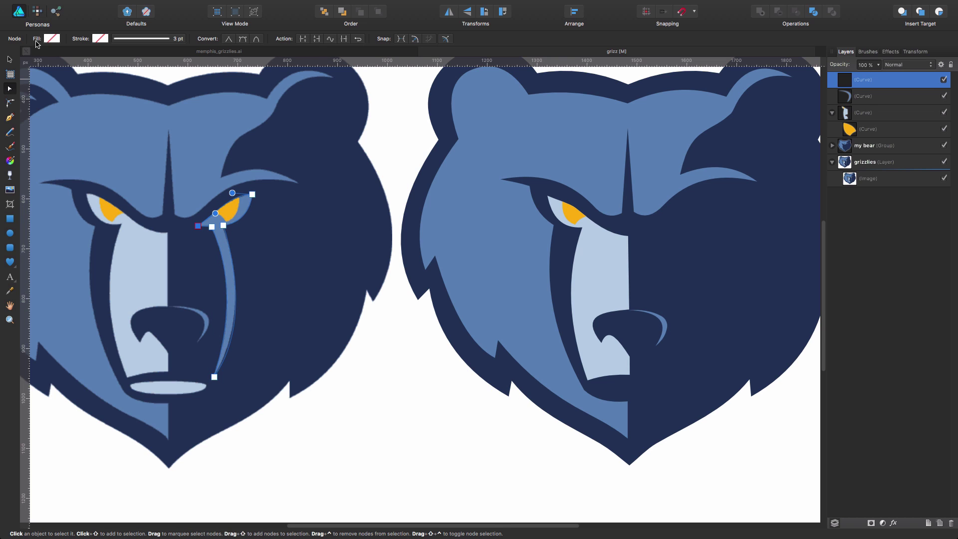
left_click(51, 38)
mouse_move(171, 50)
left_mouse_down()
mouse_move(235, 219)
mouse_move(650, 180)
mouse_move(695, 224)
left_mouse_up()
key("v")
- Duplicate the orange eye and place the copy over the trace's other eye
left_click(854, 130)
left_click_drag(854, 130, 848, 75)
left_click_drag(582, 215, 710, 210)
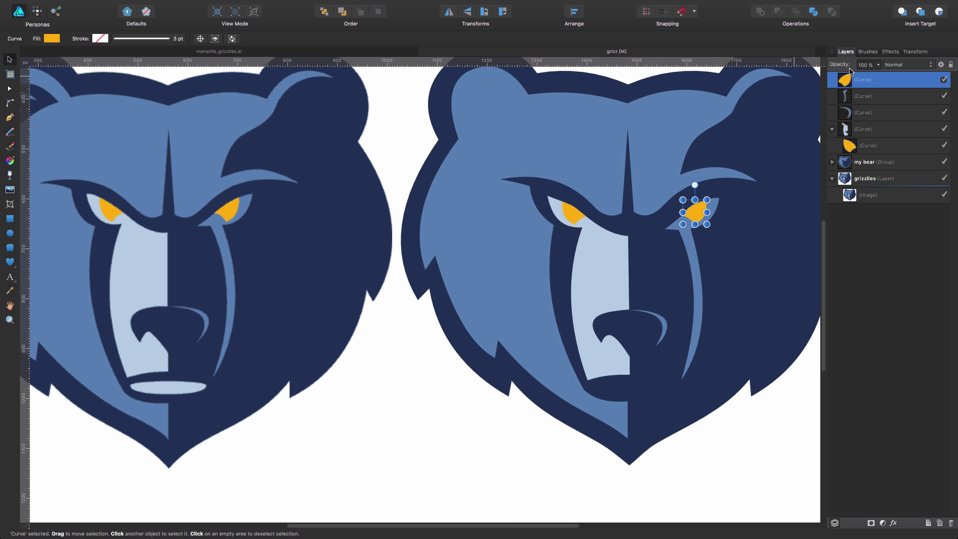
left_click(744, 332)
- Draw the mouth shape, round its edges into arcs, and fill it light blue
key("p")
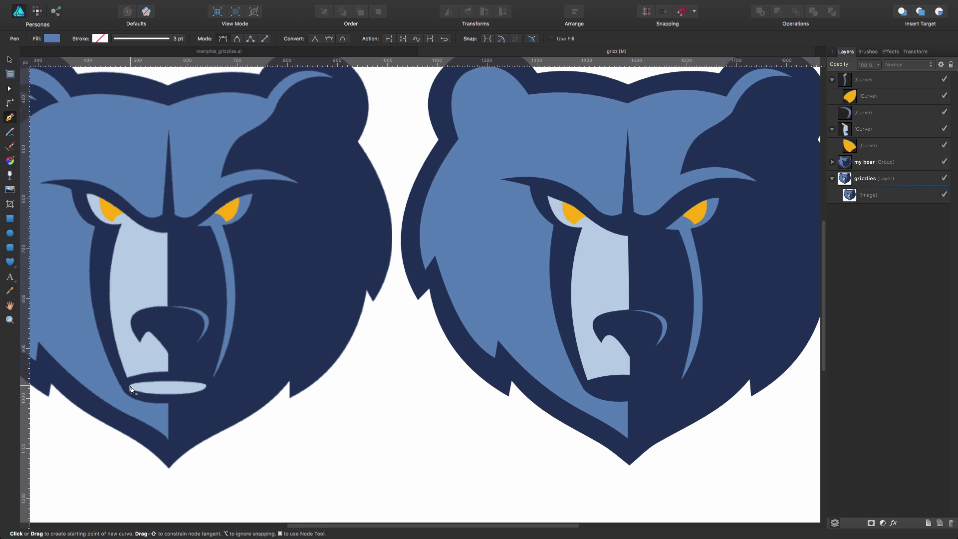
left_click(130, 385)
left_click(206, 385)
mouse_move(148, 389)
left_mouse_down()
mouse_move(168, 384)
mouse_move(144, 394)
left_mouse_up()
left_click(45, 44)
left_click_drag(53, 69, 154, 300)
left_click(382, 416)
- Marquee-select all traced bear parts, group them, and name the group 'my bear'
key("z")
left_click(581, 270, "alt")
key("v")
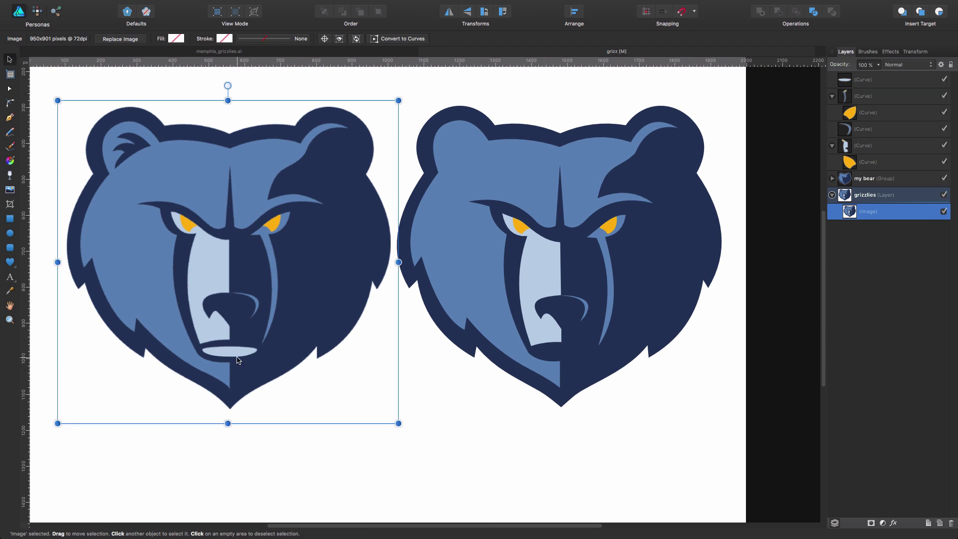
left_click(562, 351)
left_click(620, 413)
left_click_drag(399, 85, 743, 449)
key("ctrl+g")
double_click(865, 79)
type("m")
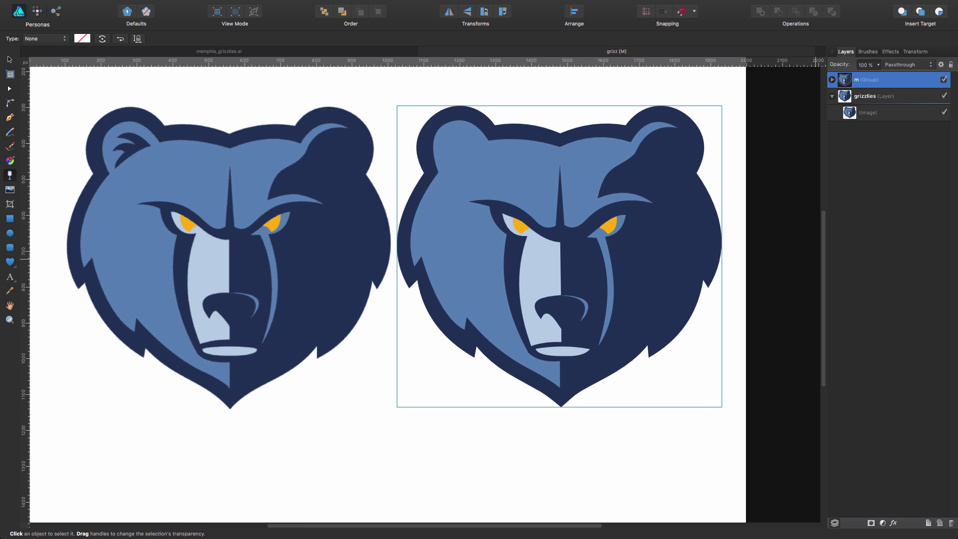
type("y bear")
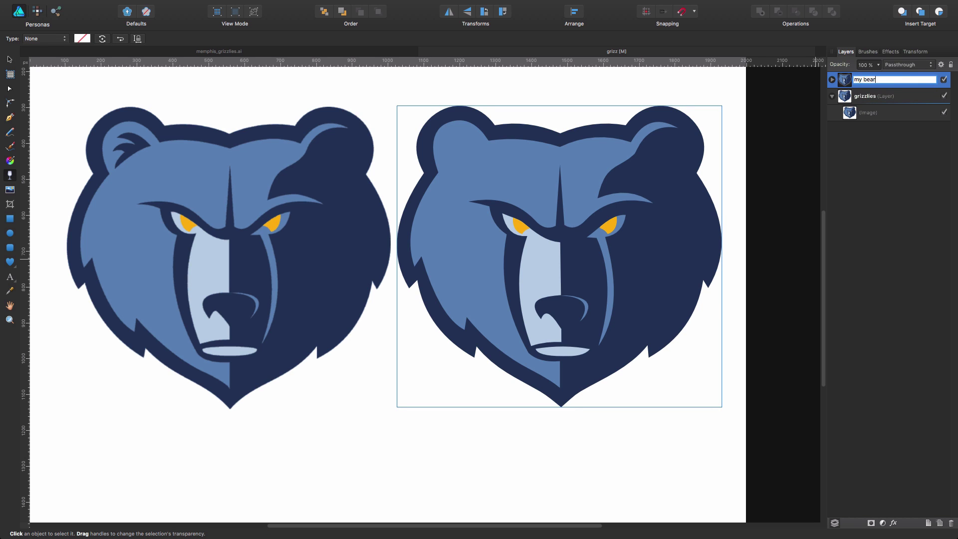
key("Return")
key("v")
left_click_drag(610, 170, 276, 170)
left_click_drag(879, 64, 836, 86)
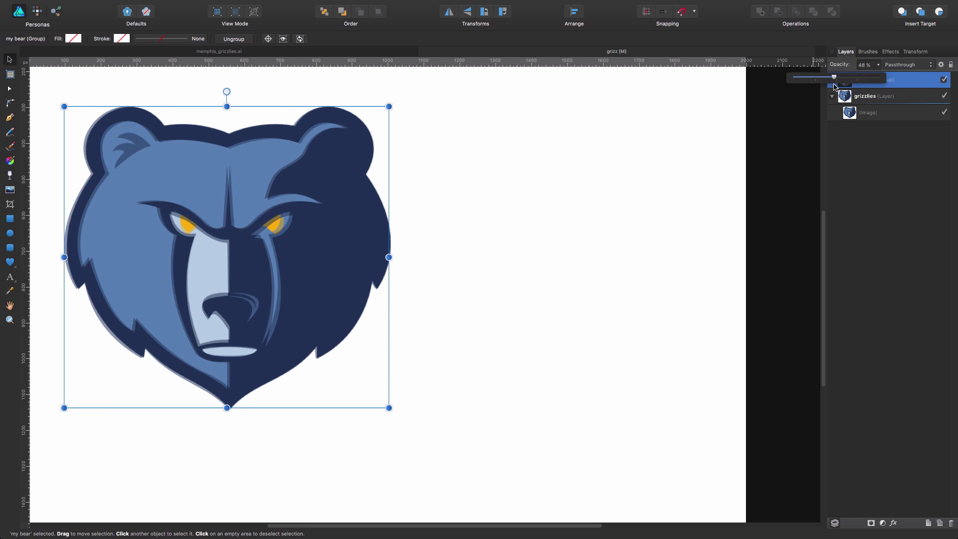
scroll(449, 206, "up", 5)
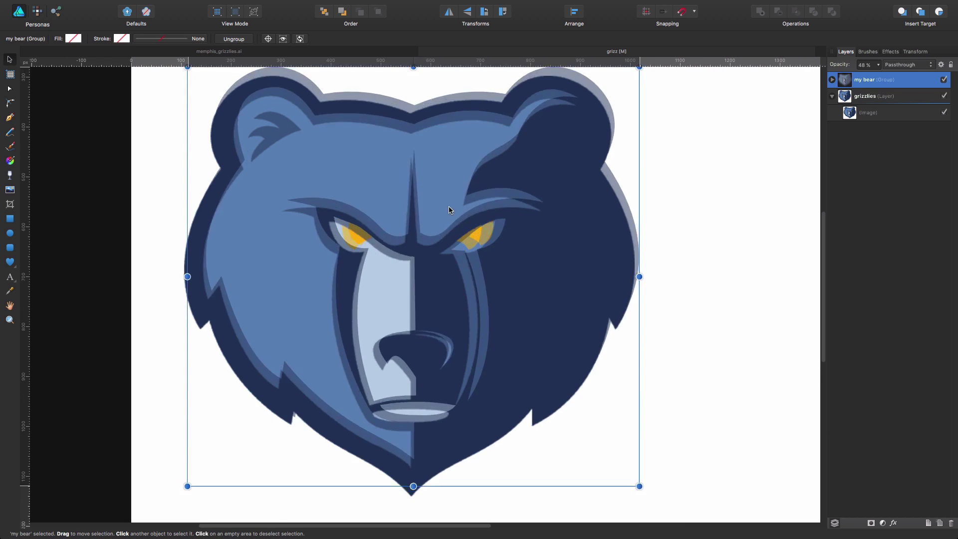
left_click_drag(449, 205, 444, 214)
key("a")
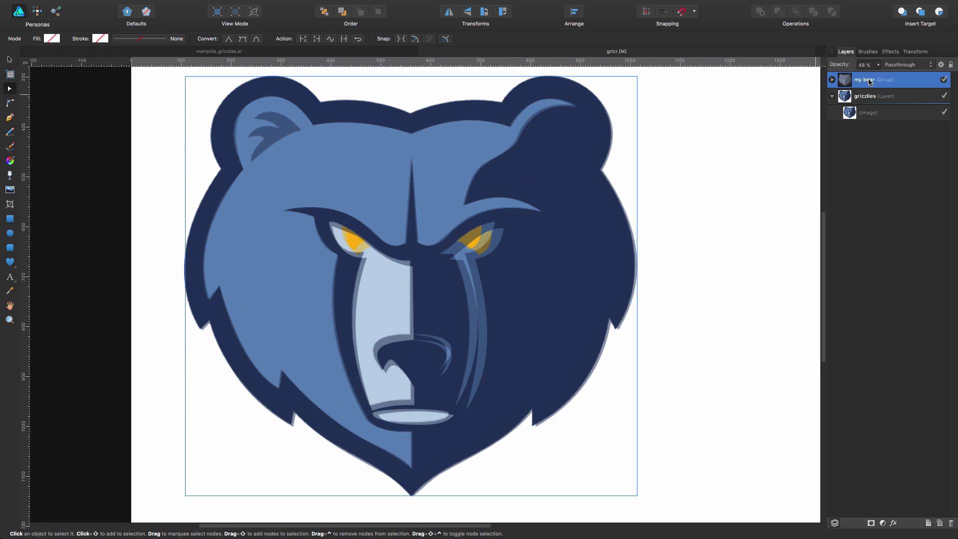
left_click(832, 80)
left_click(871, 113)
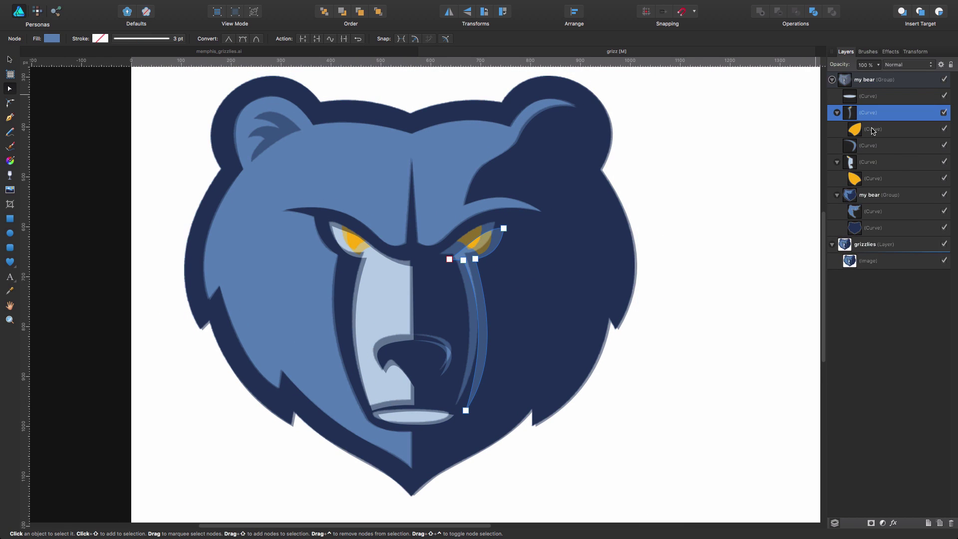
left_click(879, 162)
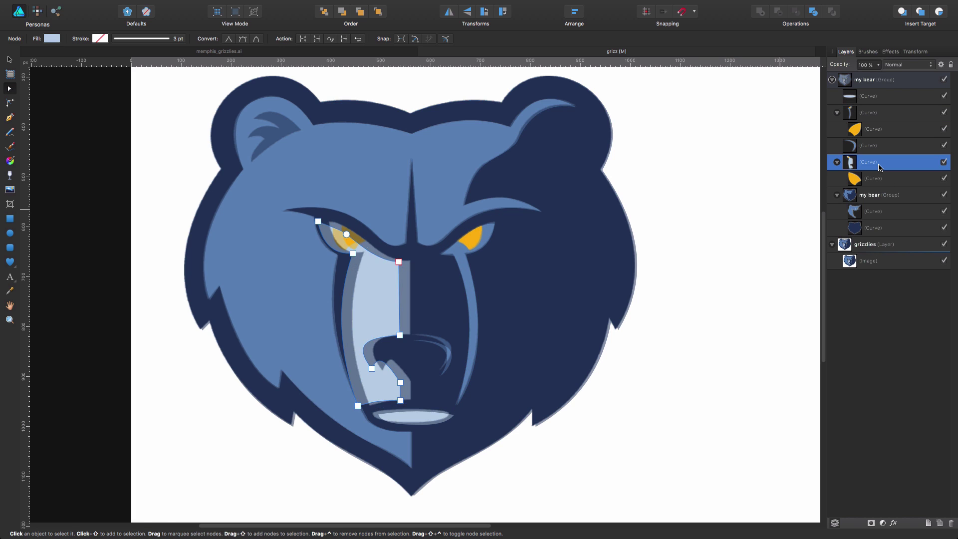
left_click(878, 146)
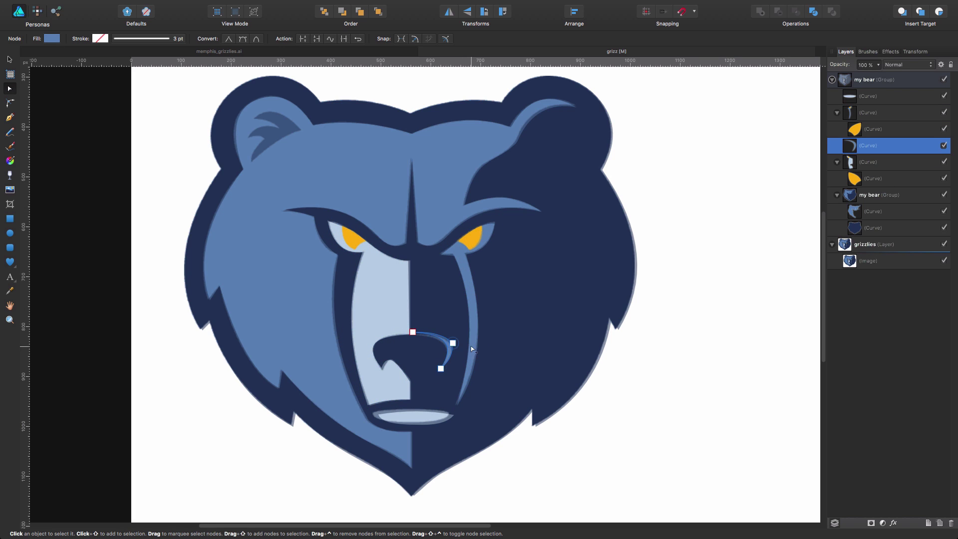
left_click(415, 416)
left_click(878, 195)
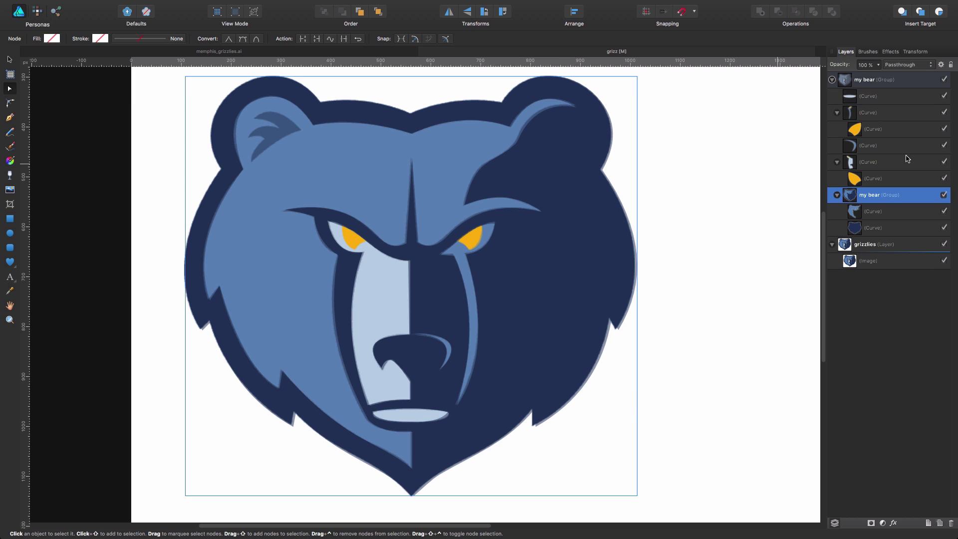
left_click(888, 212)
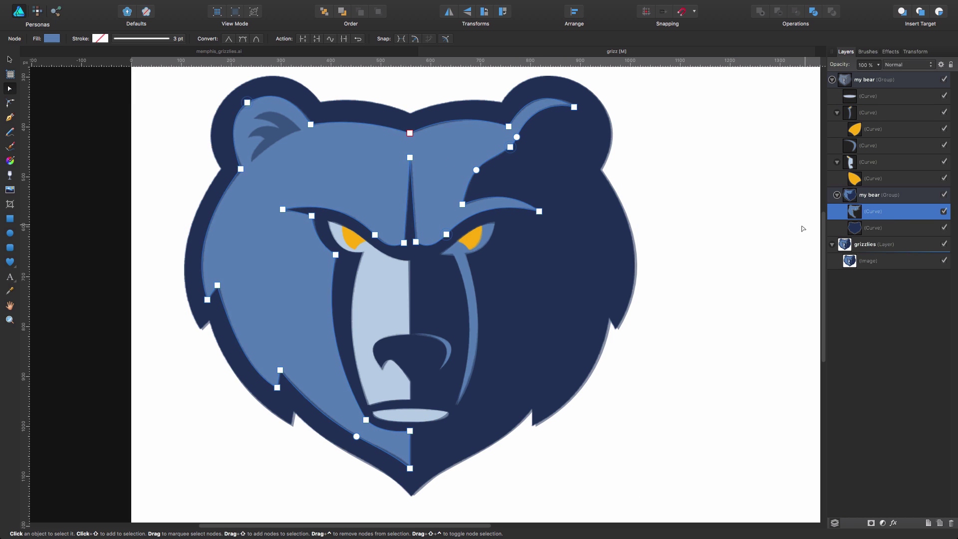
left_click(944, 244)
key("v")
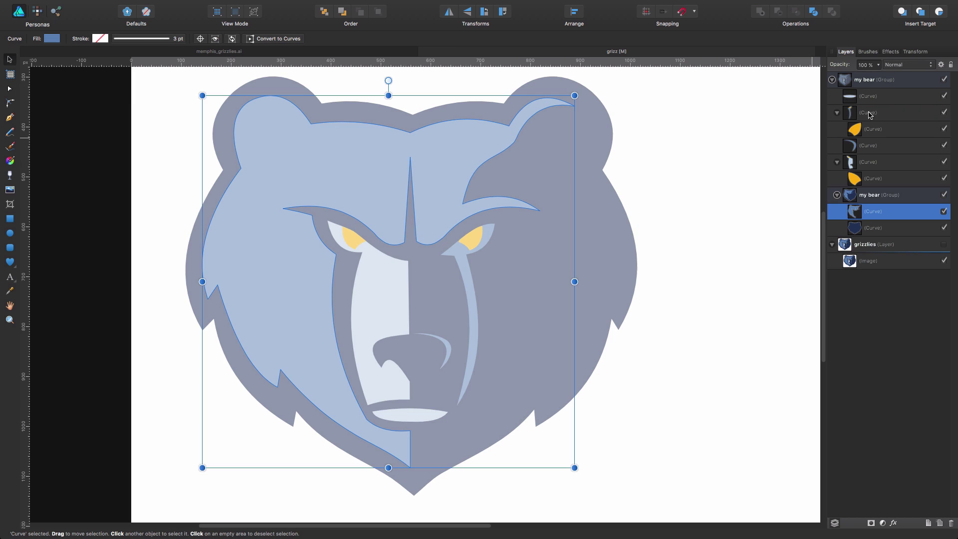
left_click(832, 80)
left_click(697, 229)
scroll(387, 273, "down", 5)
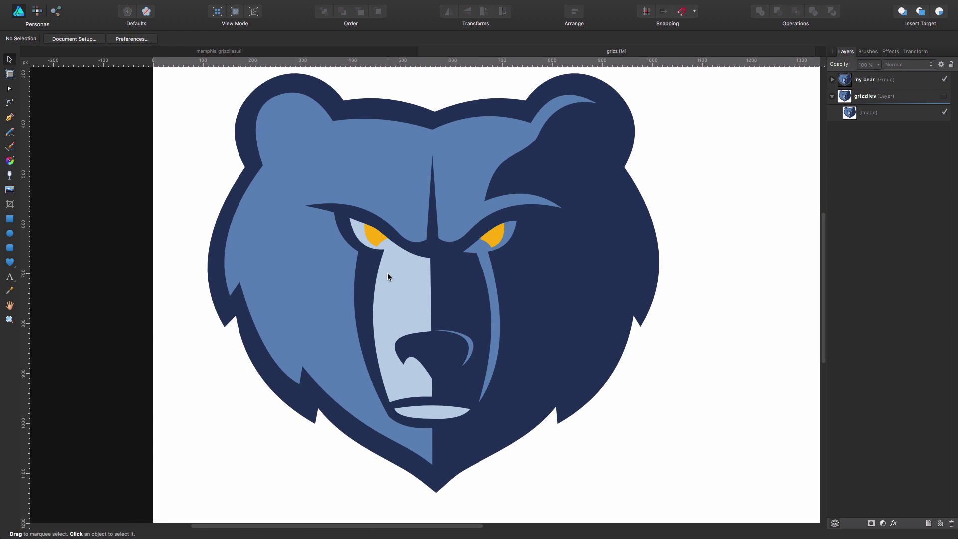
left_click(474, 262)
left_click_drag(474, 262, 697, 248)
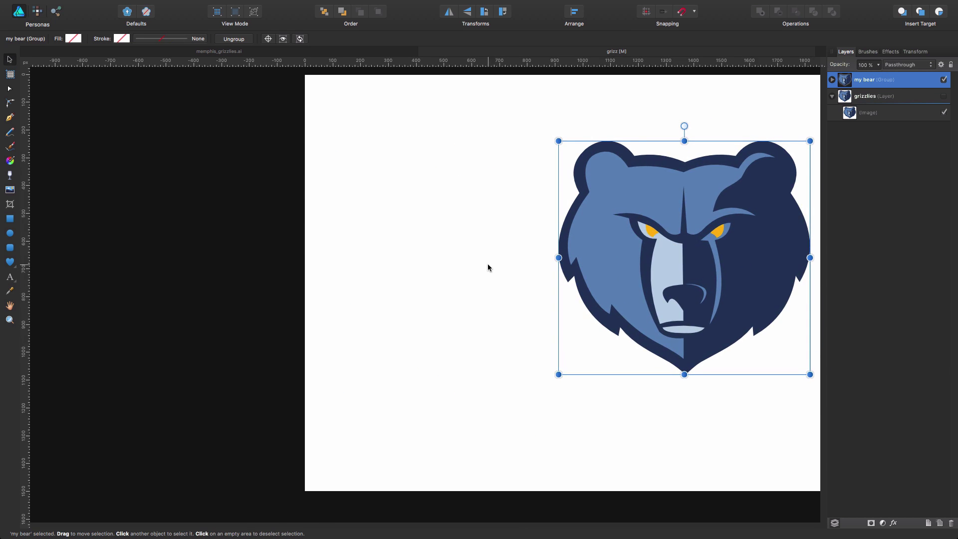
scroll(488, 268, "right", 5)
left_click(944, 96)
left_click_drag(499, 264, 530, 283)
left_click(723, 280)
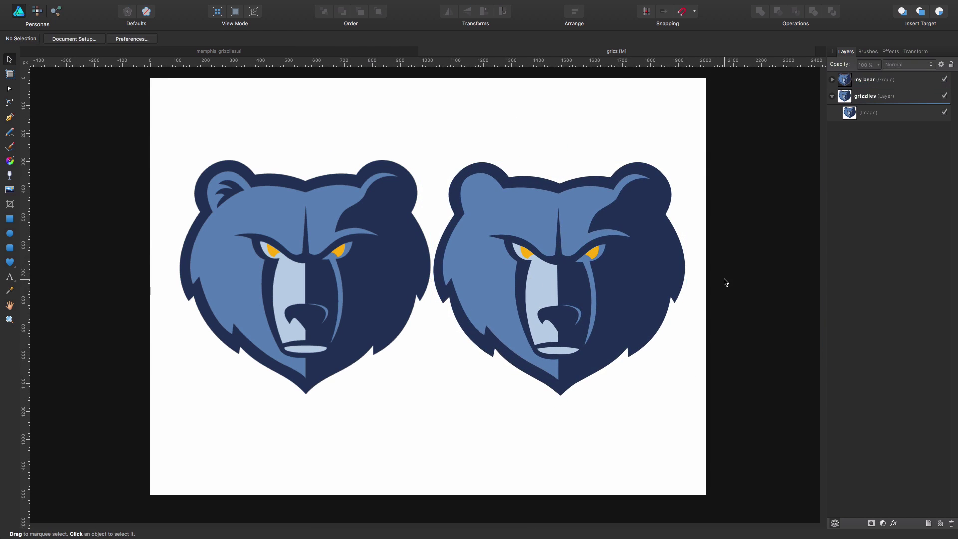
- Zoom in on the original's left ear and pen-trace the closed ear swirl outline
key("z")
left_click(464, 274)
scroll(464, 274, "left", 3)
scroll(407, 265, "up", 3)
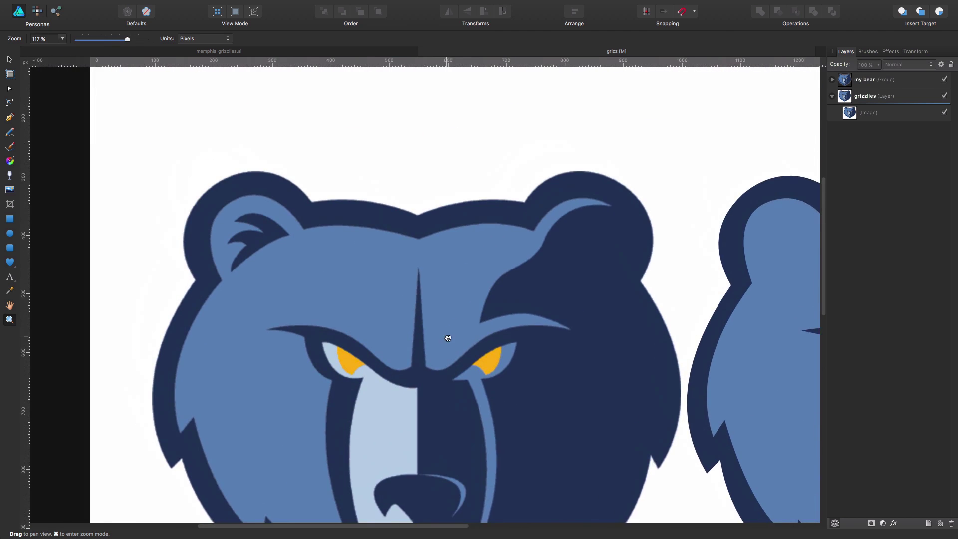
scroll(447, 335, "left", 3)
scroll(380, 222, "up", 4)
key("p")
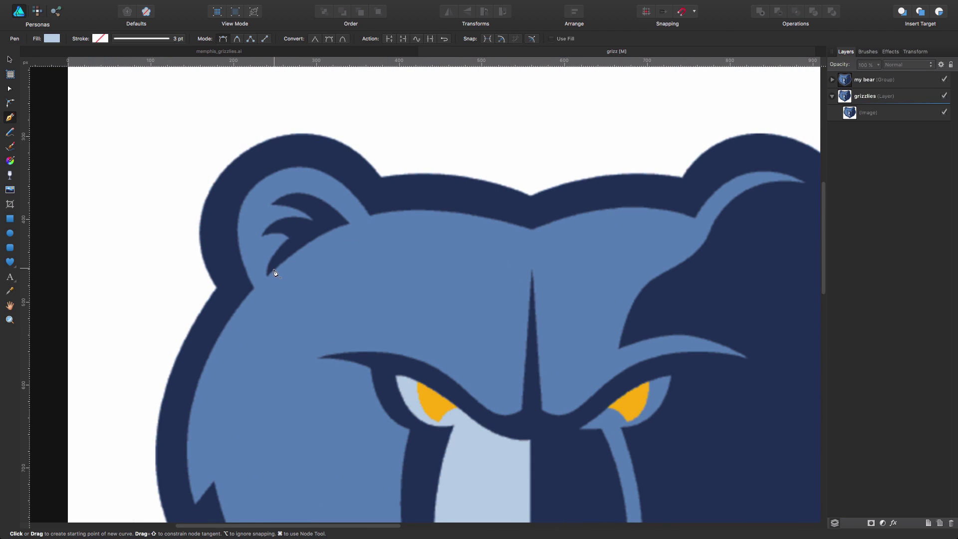
left_click(267, 276)
left_click(350, 223)
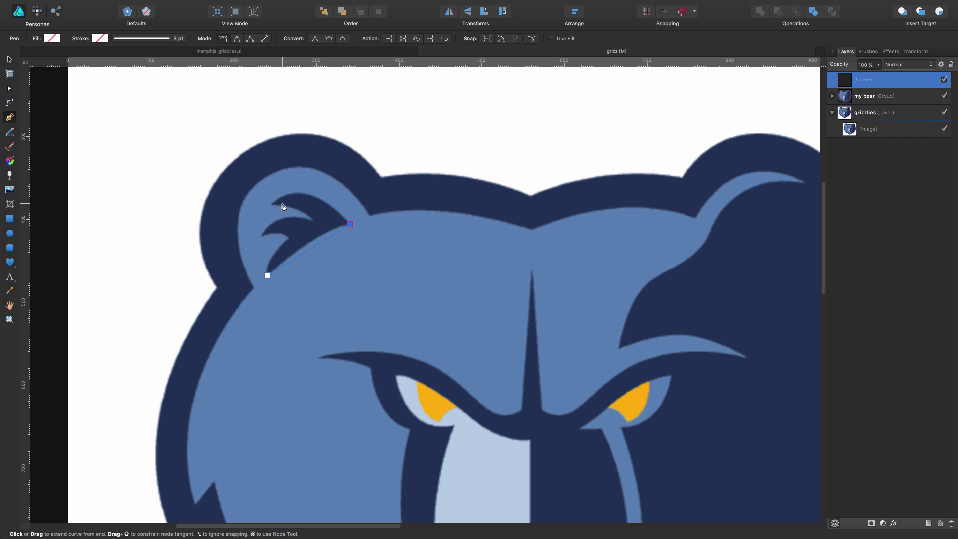
left_click(271, 203)
left_click(313, 221)
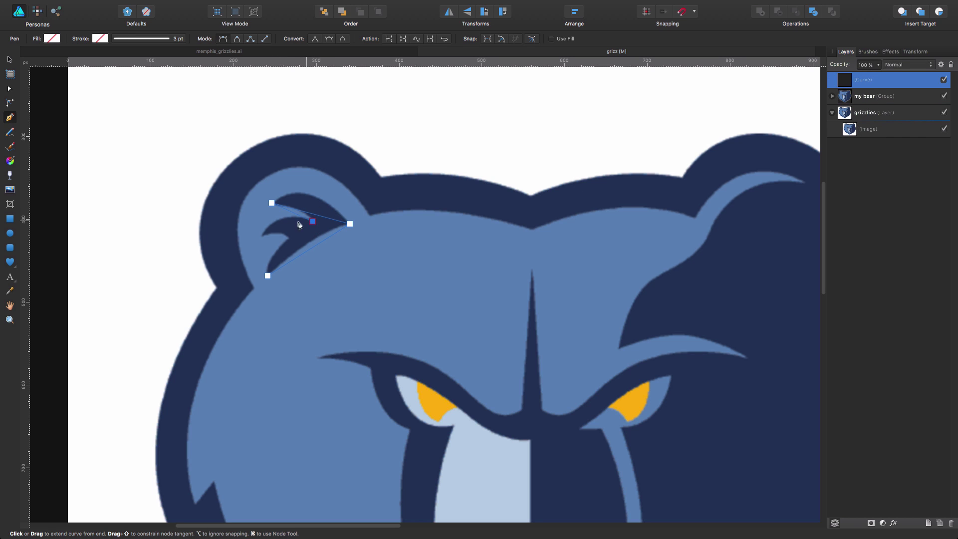
left_click(261, 236)
left_click(289, 239)
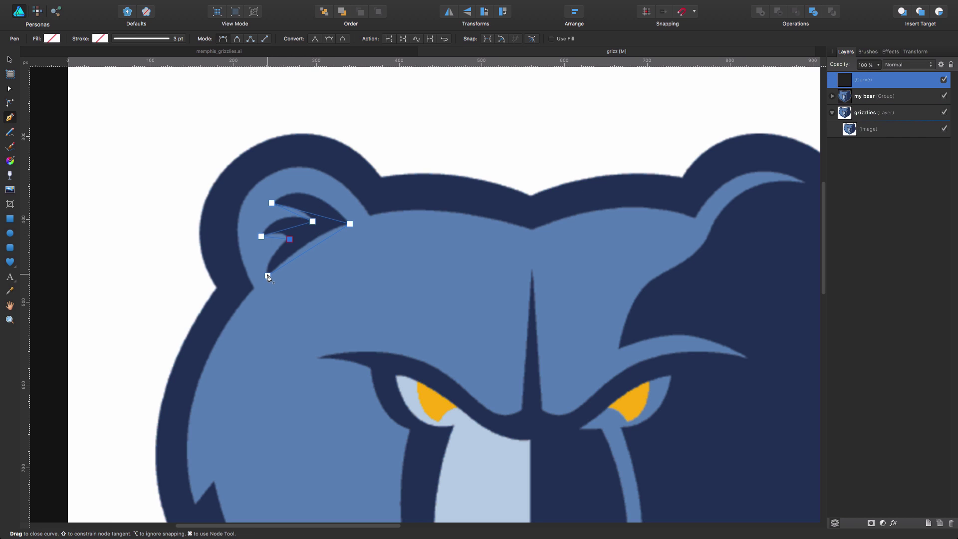
left_click(268, 275)
- Bend the swirl's closing and upper edges, then fill it with the sampled dark navy
key("a")
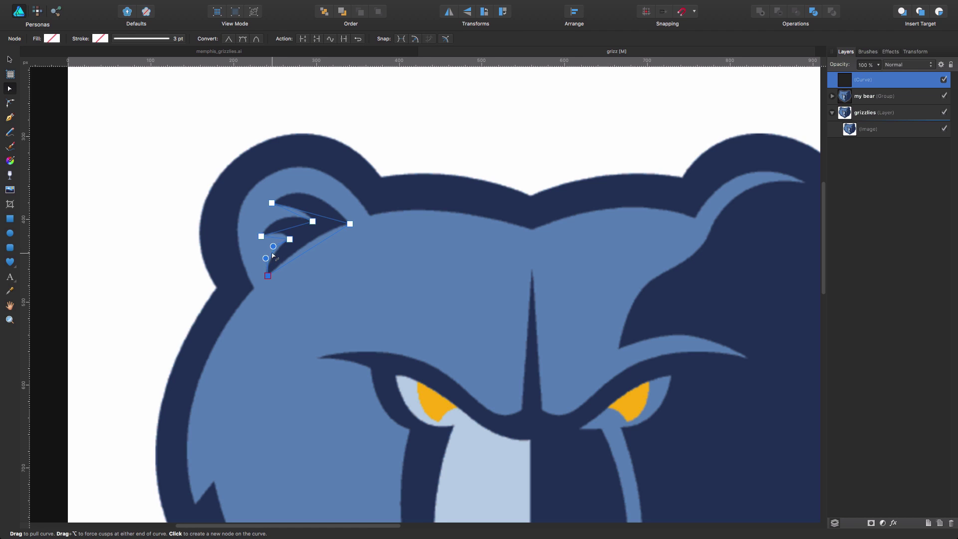
left_click_drag(273, 255, 286, 221)
left_click_drag(304, 212, 307, 195)
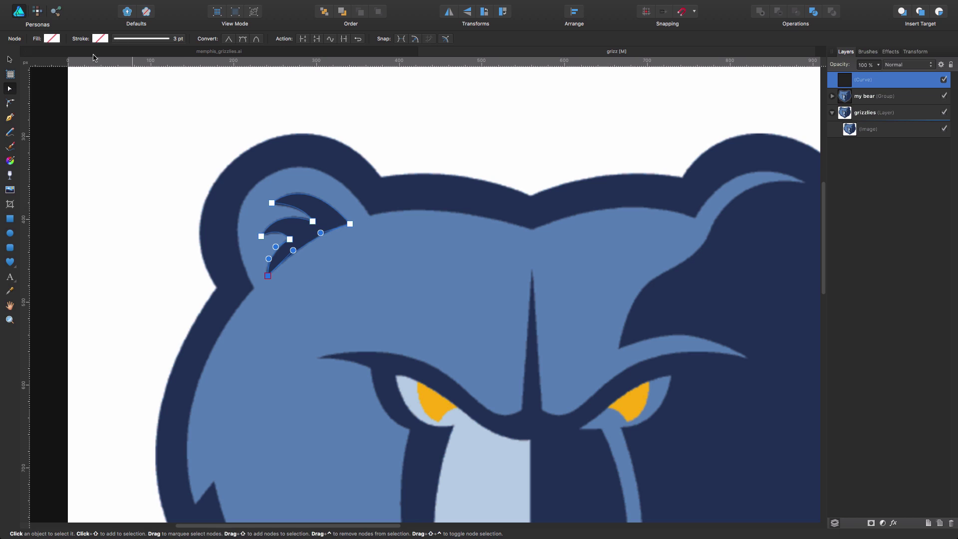
left_click(55, 42)
left_click_drag(170, 50, 295, 155)
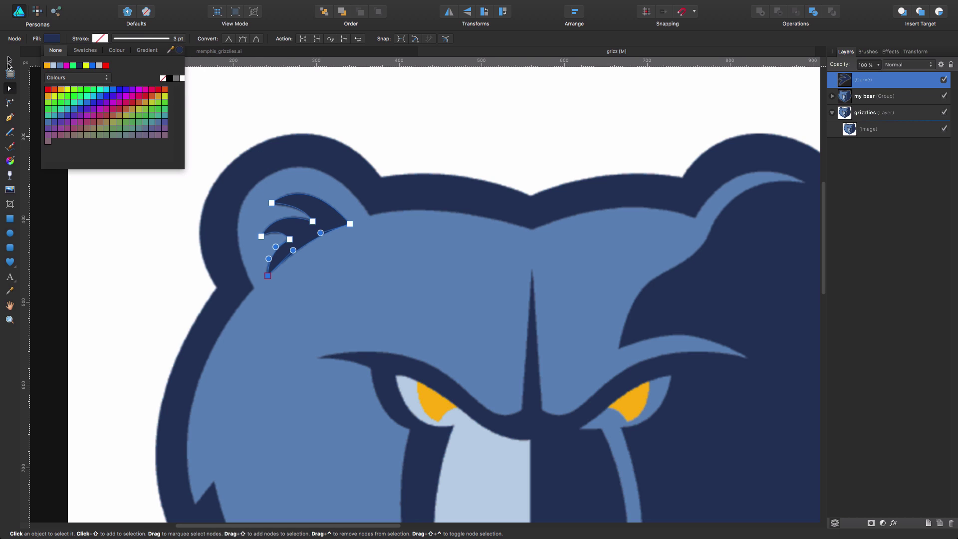
left_click(10, 60)
left_click(368, 122)
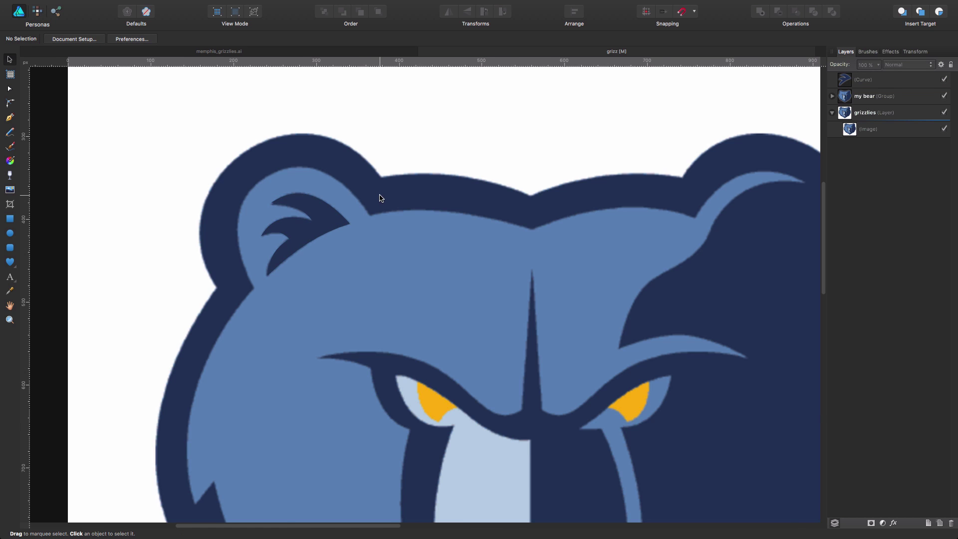
- Move the navy ear swirl onto the traced bear's ear
key("super+minus")
left_click_drag(668, 246, 434, 154)
left_click(120, 170)
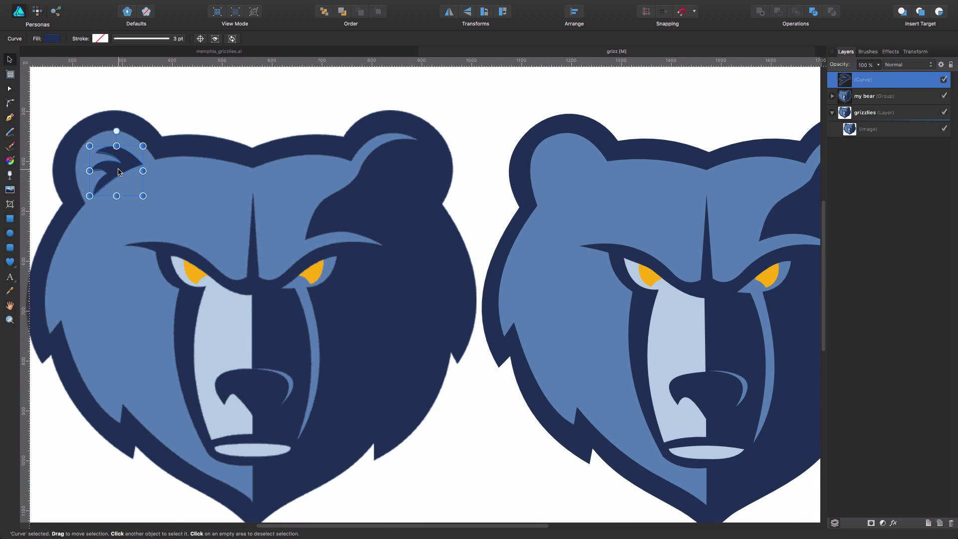
left_click_drag(118, 172, 568, 173)
left_click(624, 118)
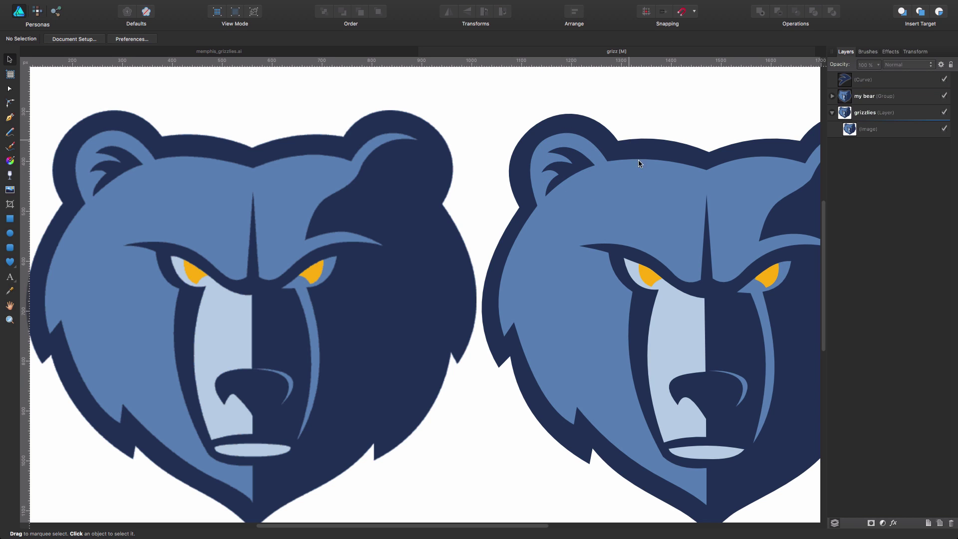
key("z")
left_click_drag(639, 163, 567, 230)
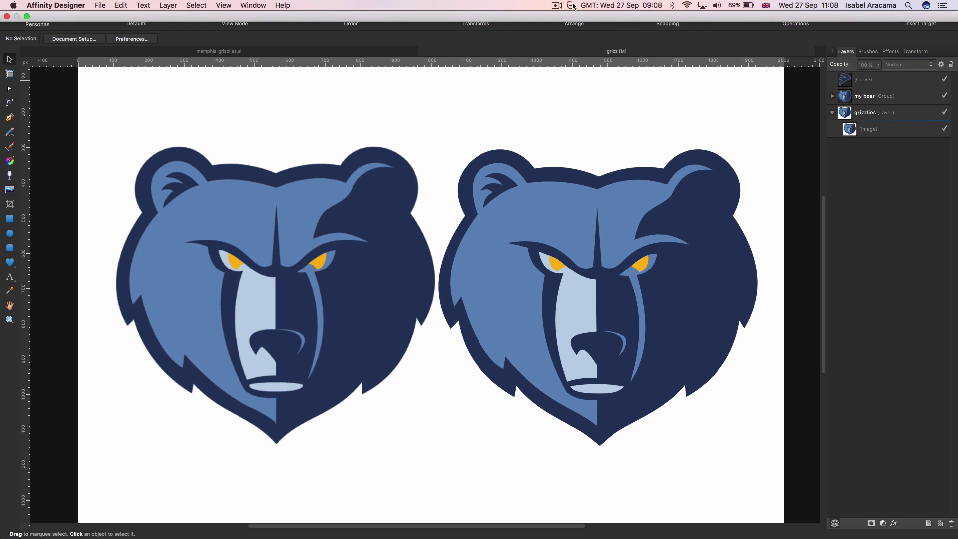
left_click(556, 6)
left_click(427, 483)
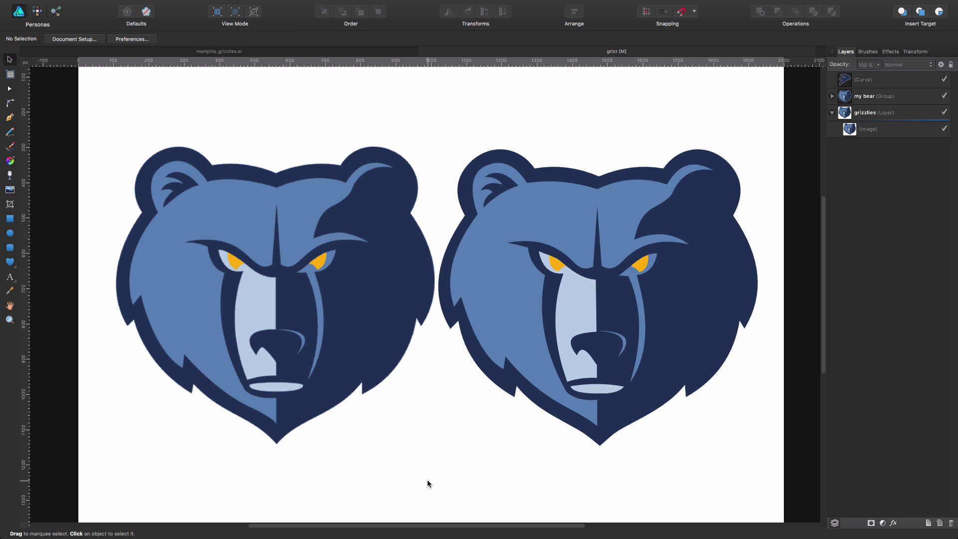